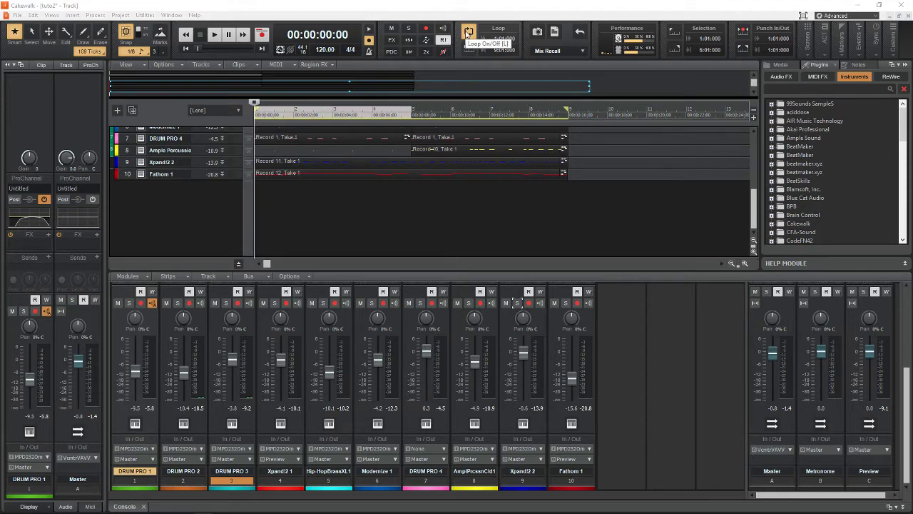
Switch loop playback off and back on for the project
left_click(468, 32)
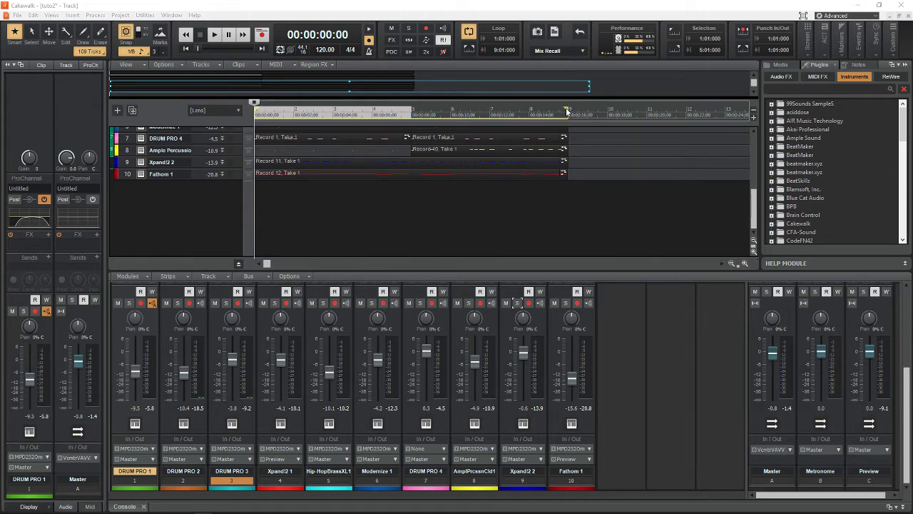
left_click(469, 31)
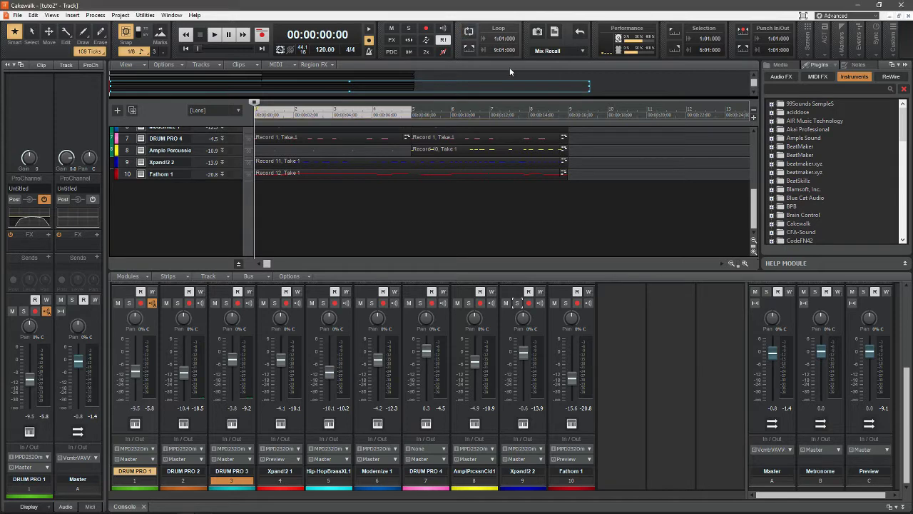
left_click(469, 32)
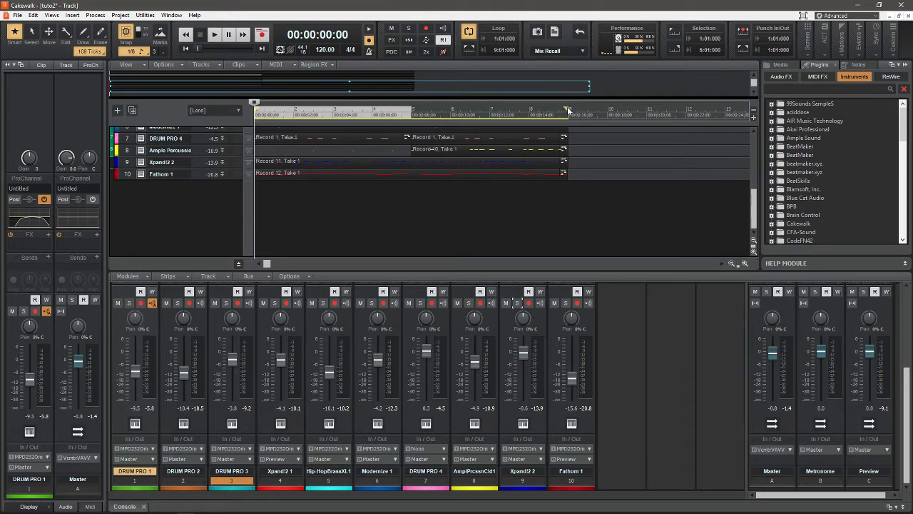
Try shortening the loop region to end at measure 5, and restore its end to measure 9 with looping on
left_click_drag(567, 106, 412, 96)
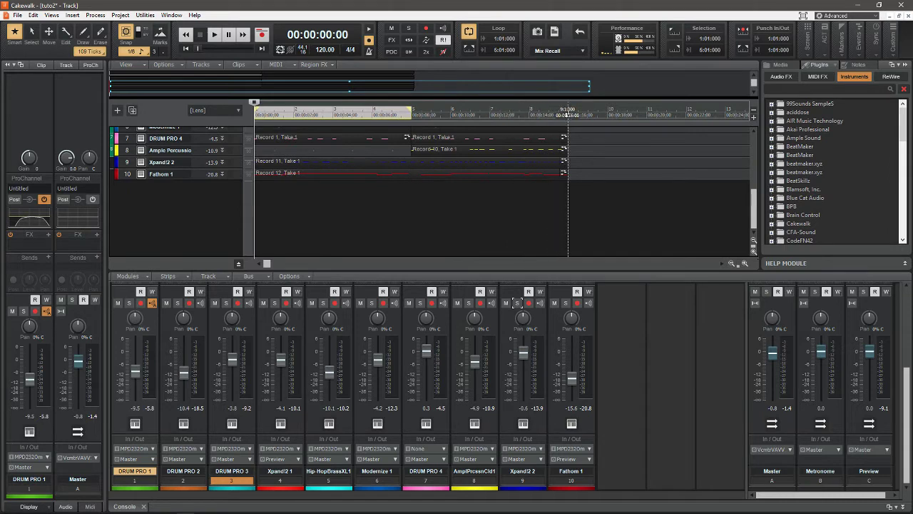
left_click_drag(568, 115, 568, 114)
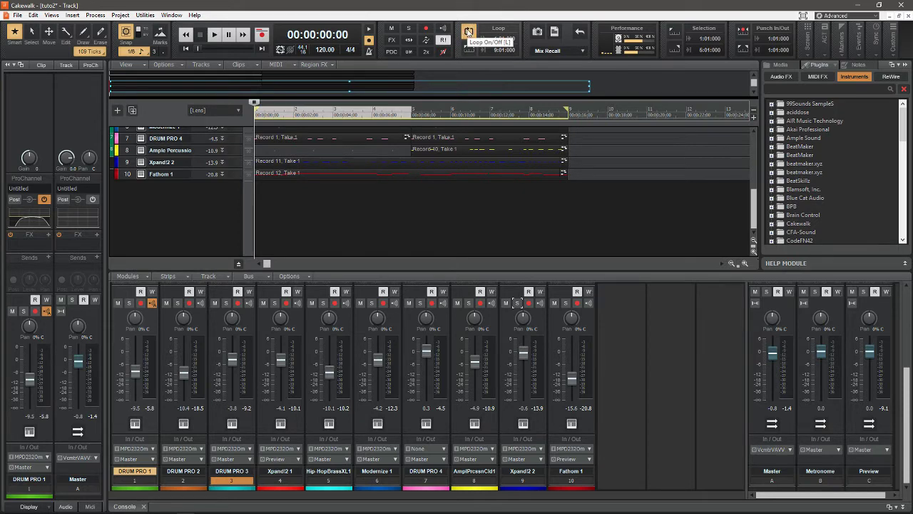
left_click(469, 32)
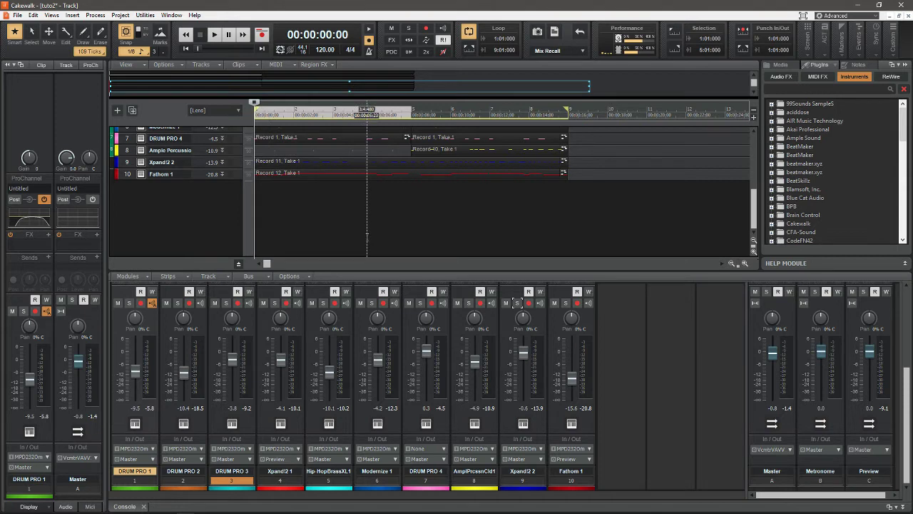
Play the looped project to listen to the existing arrangement while reviewing all tracks, and stop playback
scroll(367, 234, "down", 3)
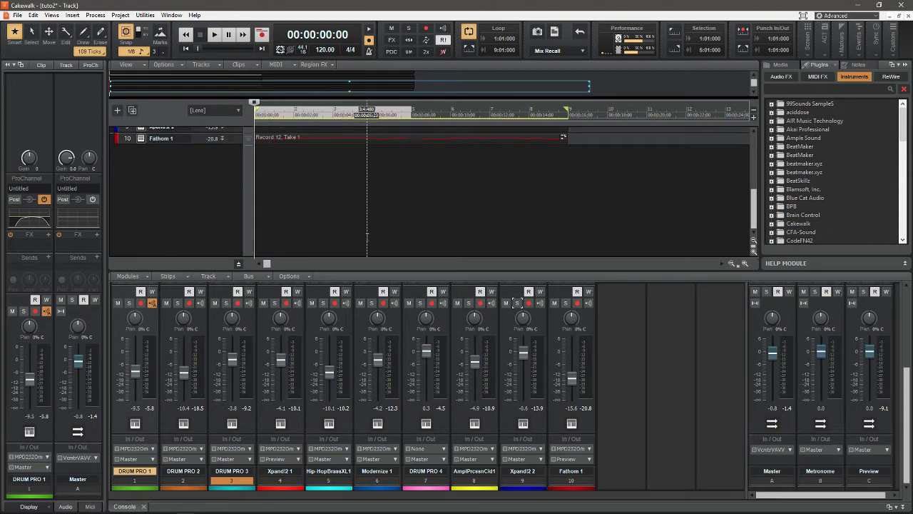
key("space")
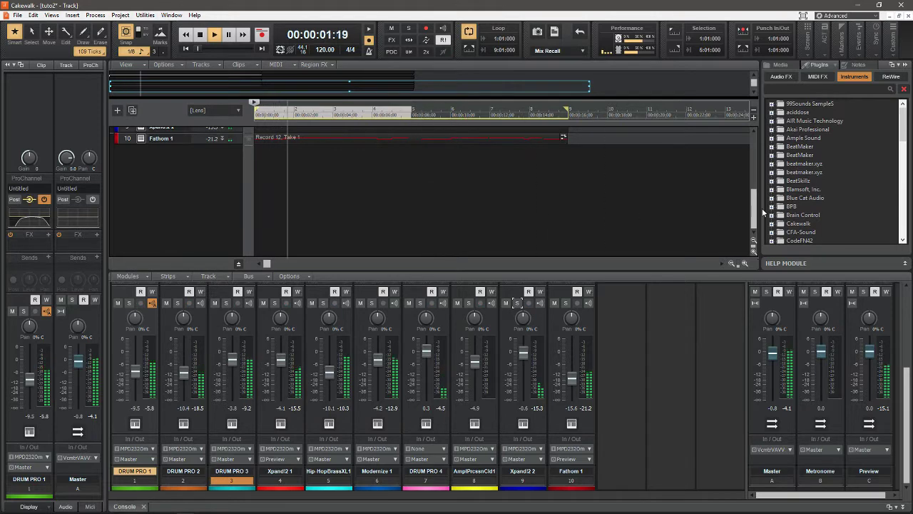
left_click_drag(755, 212, 757, 141)
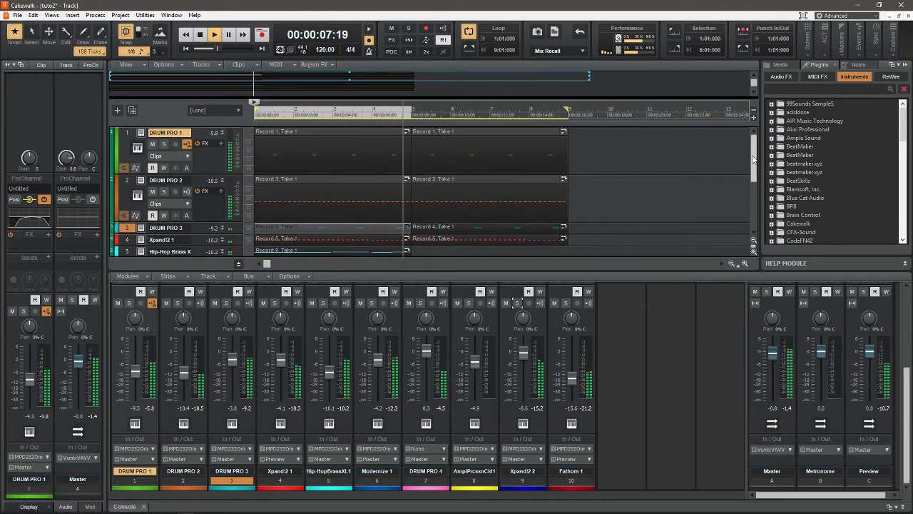
left_click_drag(754, 160, 757, 207)
key("space")
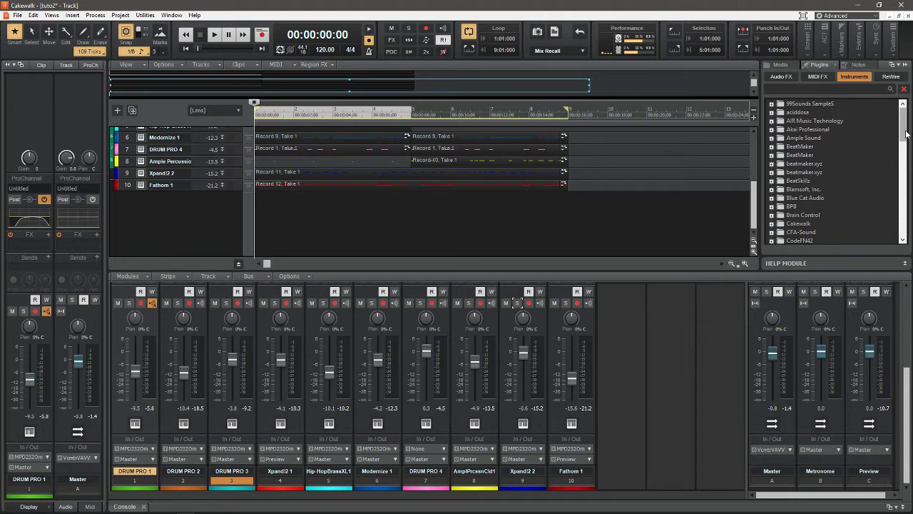
Insert Trap Boom Pro from the StudioLinked instruments below the Fathom 1 track as a Simple Instrument Track
left_click_drag(903, 132, 912, 217)
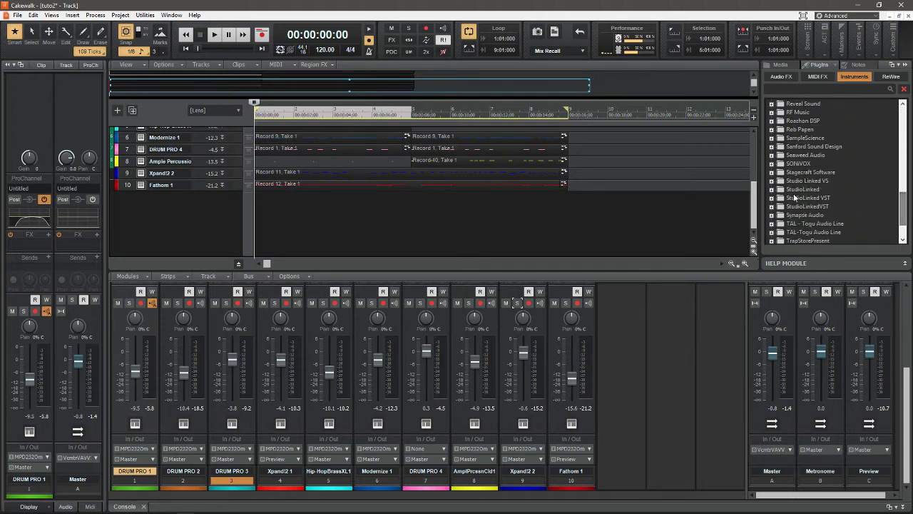
left_click(772, 198)
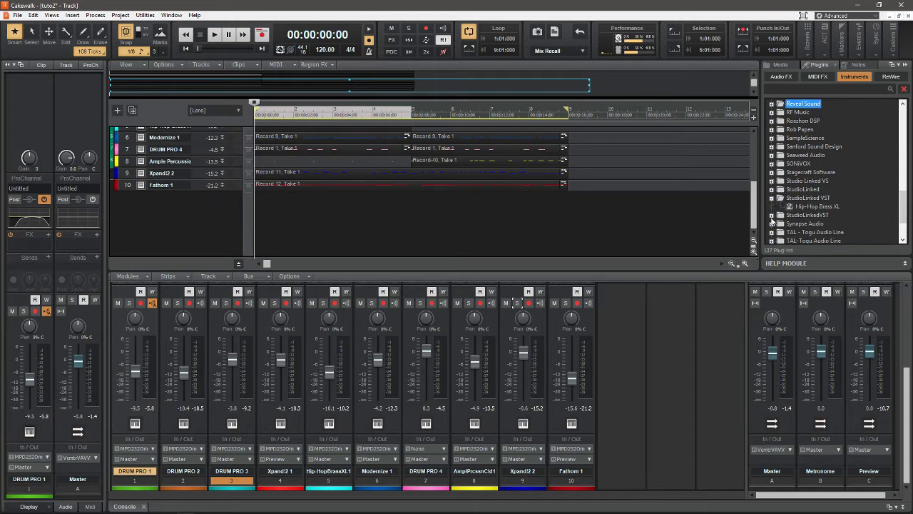
left_click(771, 215)
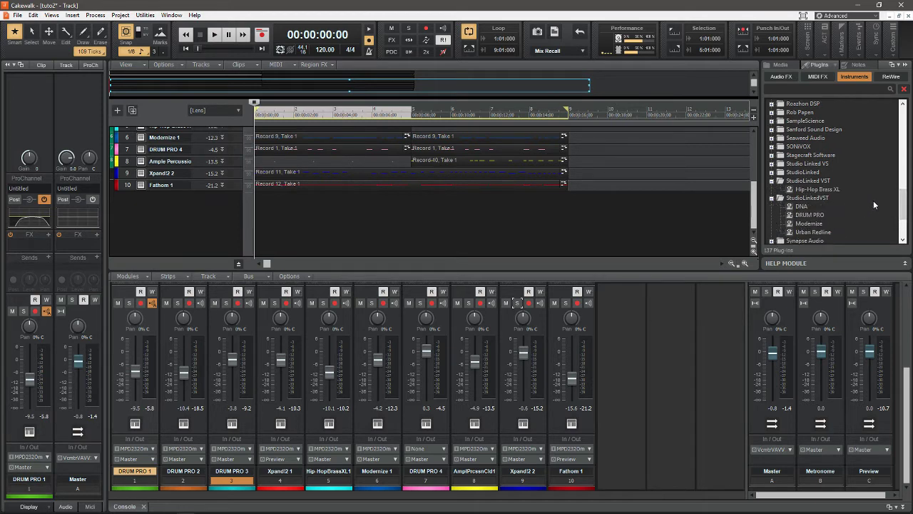
scroll(899, 199, "down", 3)
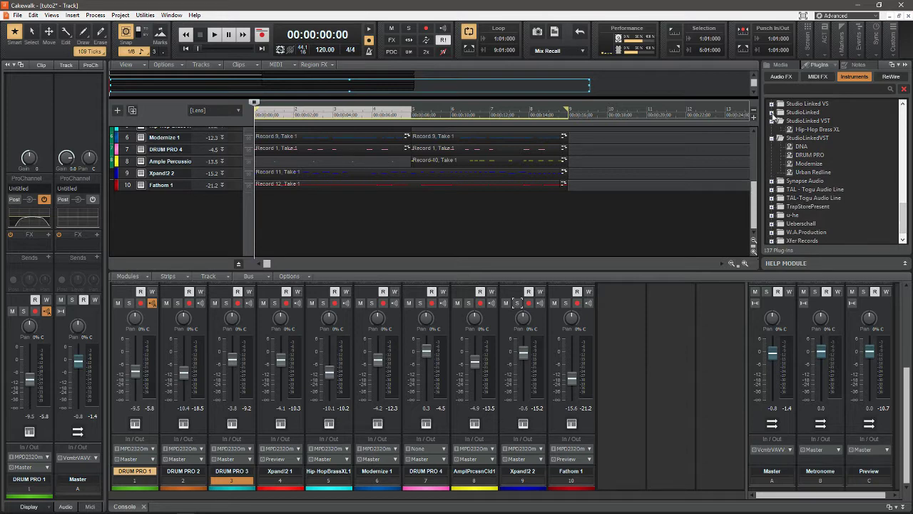
left_click(772, 112)
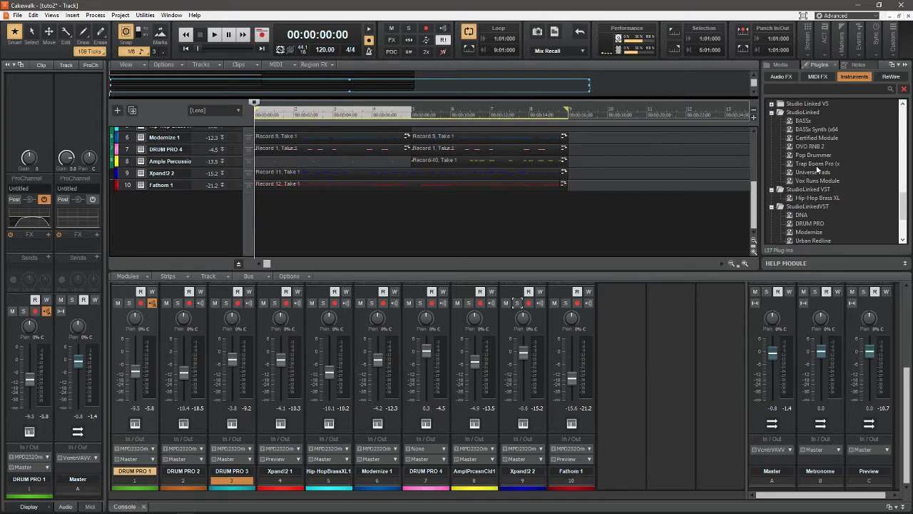
left_click_drag(819, 165, 588, 237)
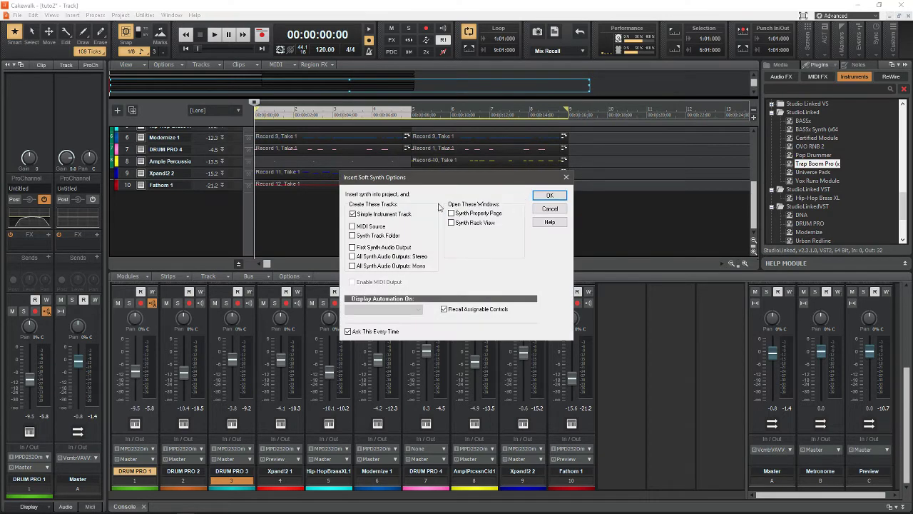
left_click(548, 197)
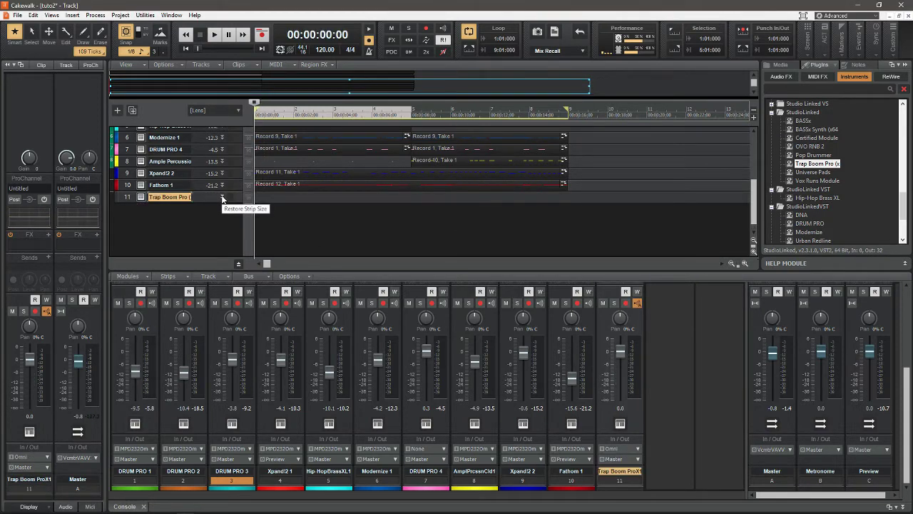
Expand the Trap Boom Pro track and load the Drumkit - Trap Legends instrument in its synth window
left_click(222, 197)
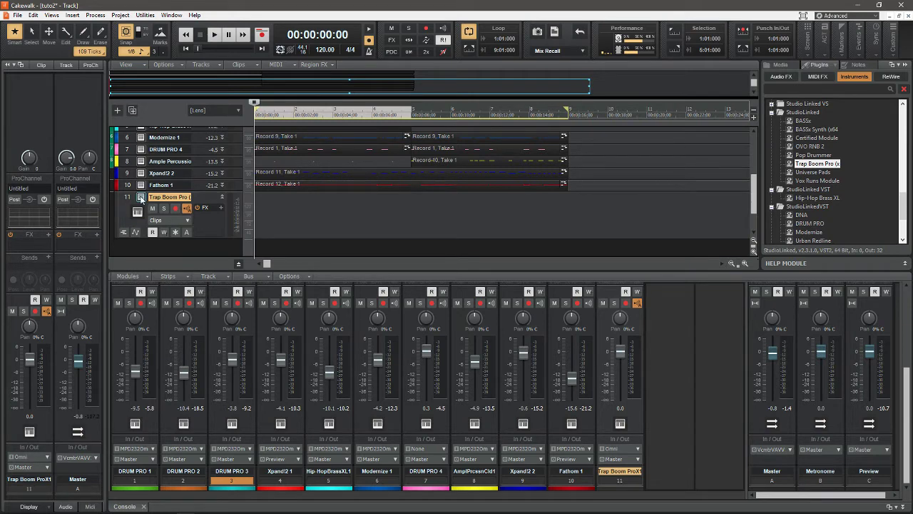
left_click(141, 198)
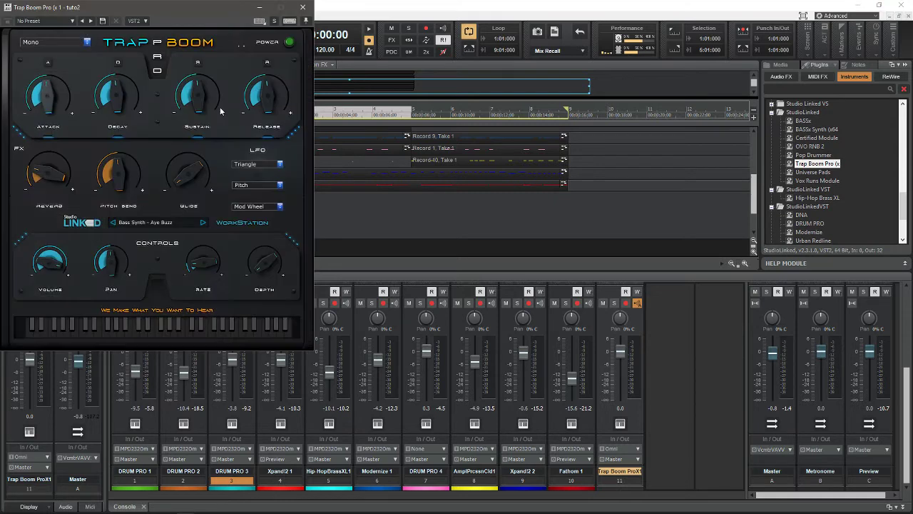
left_click_drag(204, 9, 524, 77)
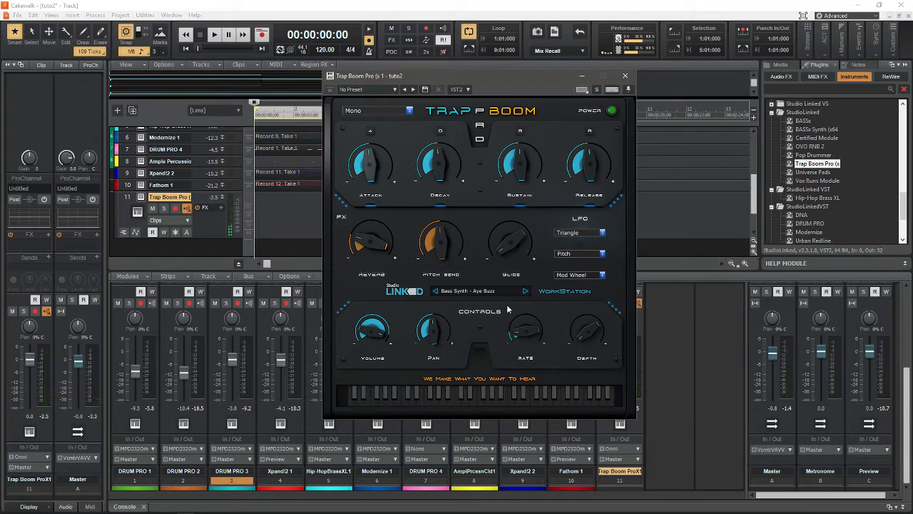
left_click(477, 291)
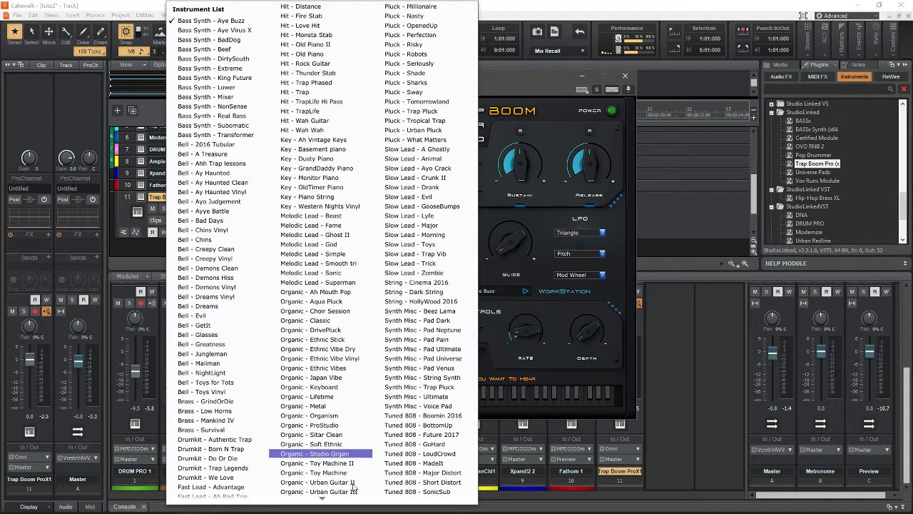
mouse_move(367, 499)
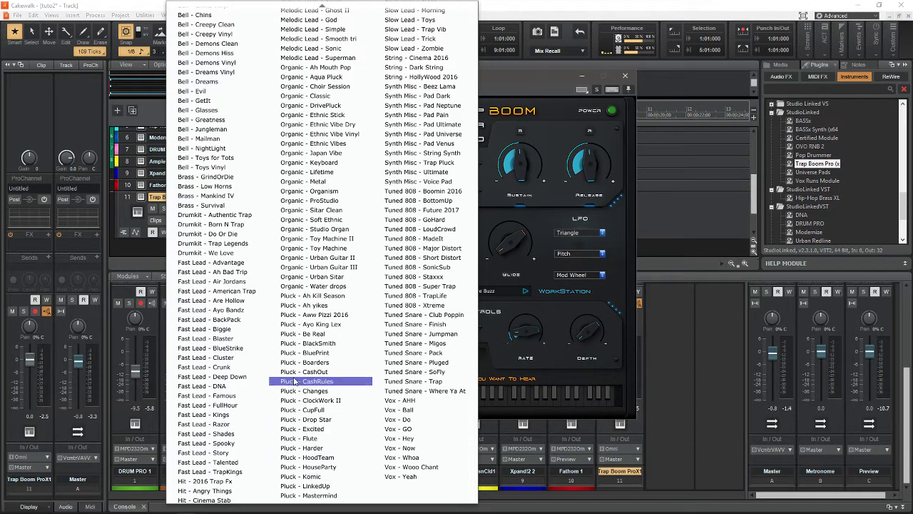
left_click(250, 244)
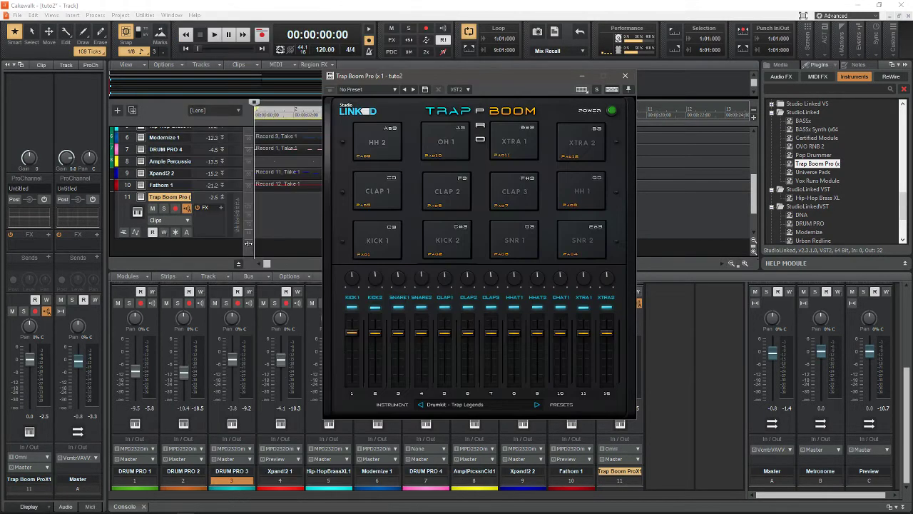
left_click(374, 255)
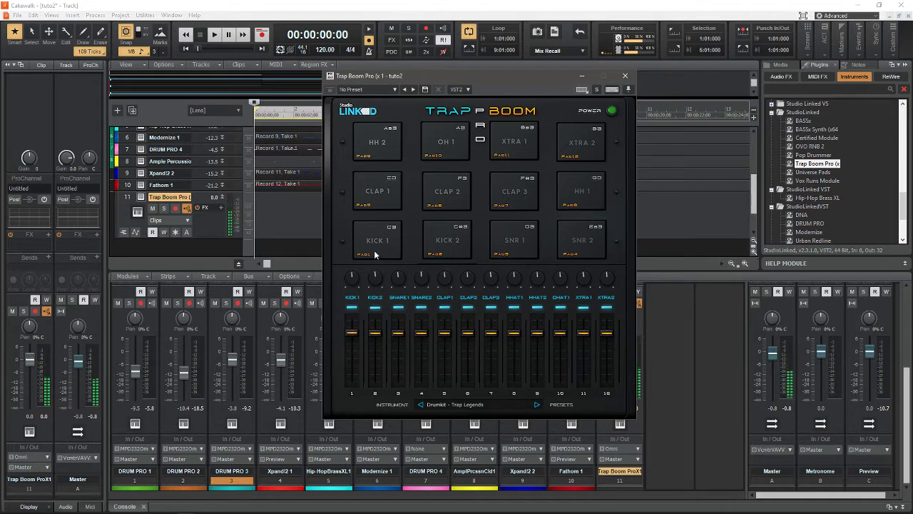
left_click(626, 76)
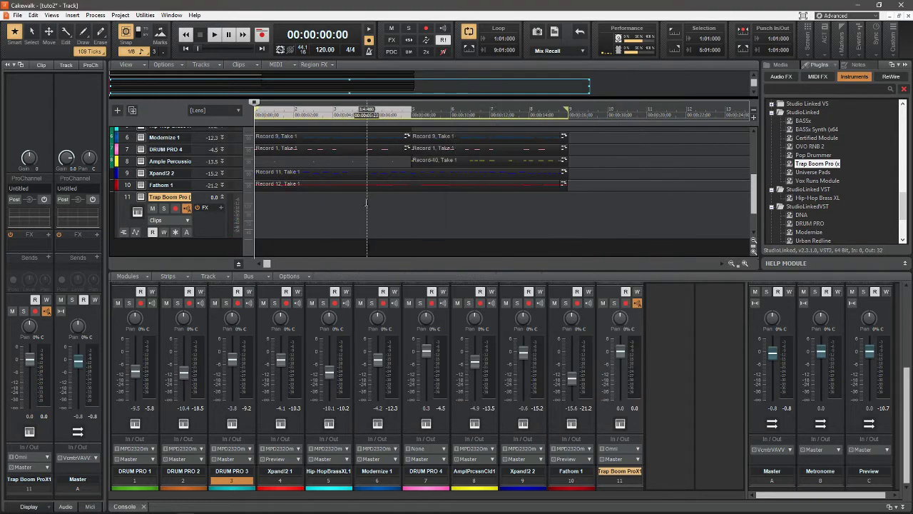
Arm the Trap Boom Pro track for recording and accept Sound on Sound as the recording mode in the project's record preferences
left_click(176, 208)
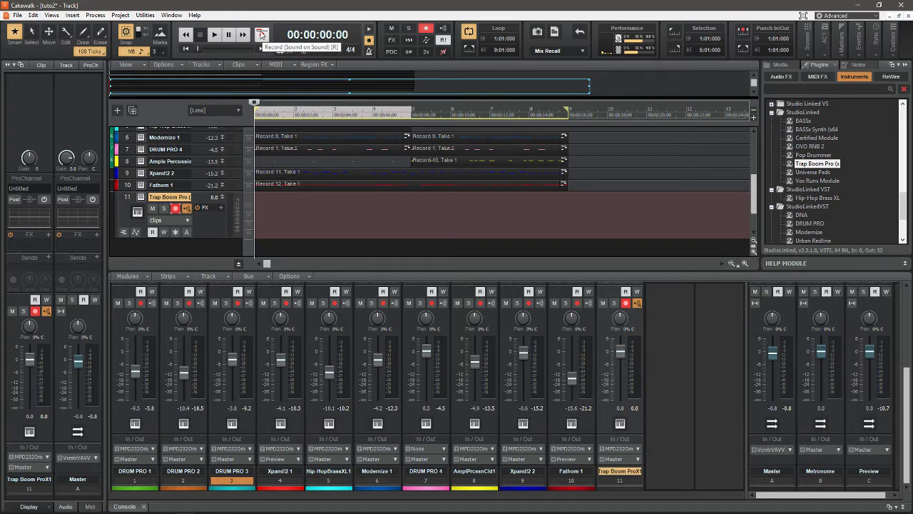
left_click(32, 16)
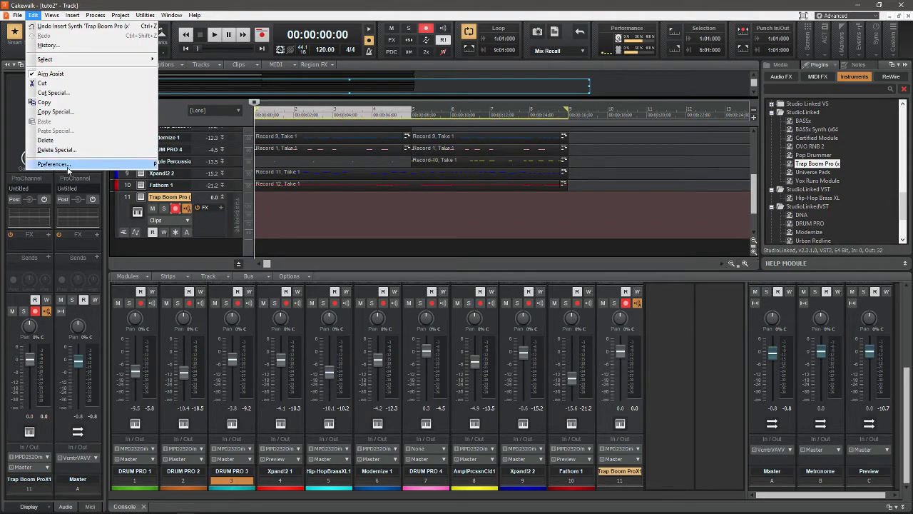
left_click(91, 165)
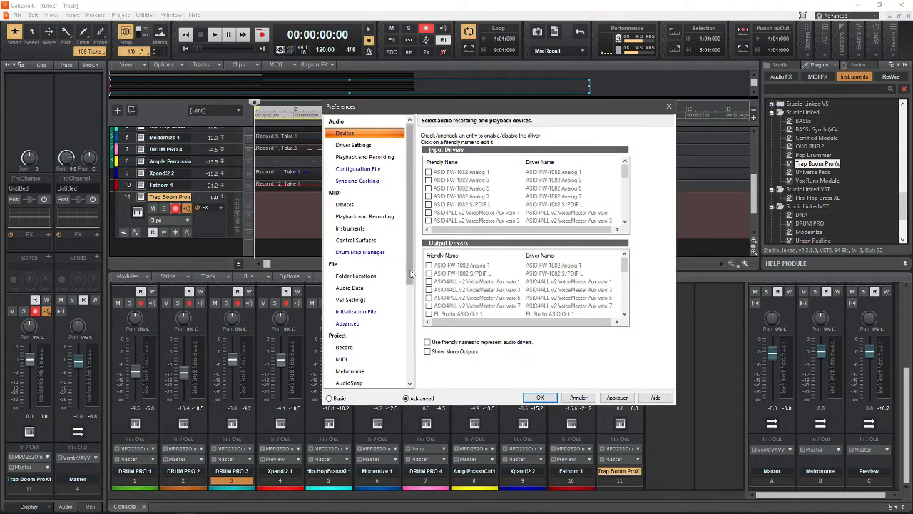
left_click(343, 351)
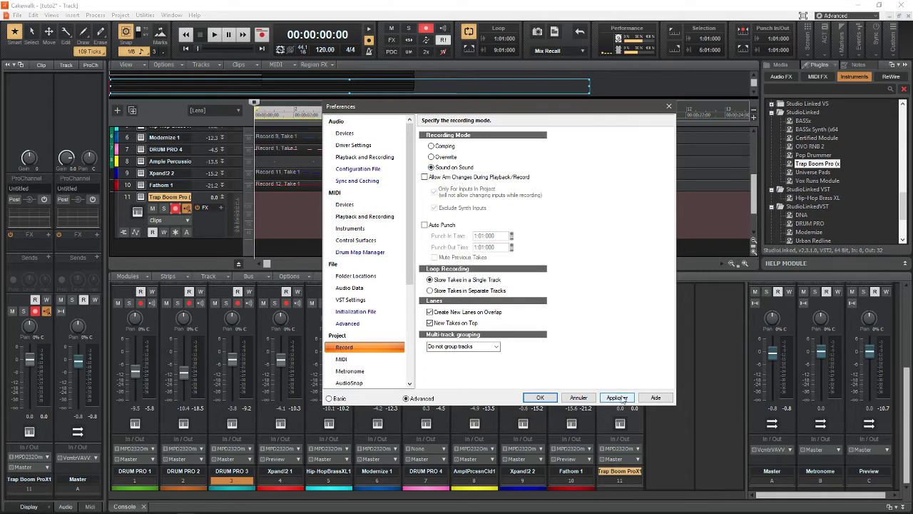
left_click(550, 400)
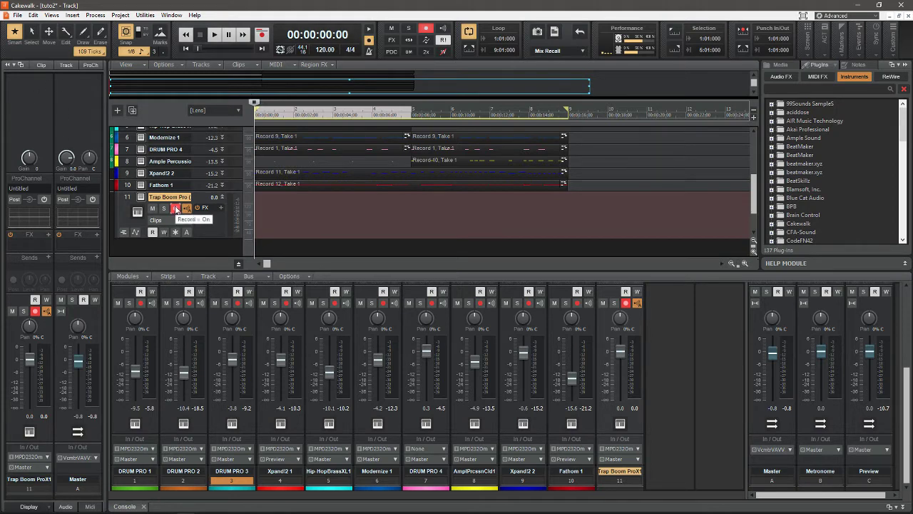
Record a MIDI drum take on the armed Trap Boom Pro track over the loop, and stop the transport
key("r")
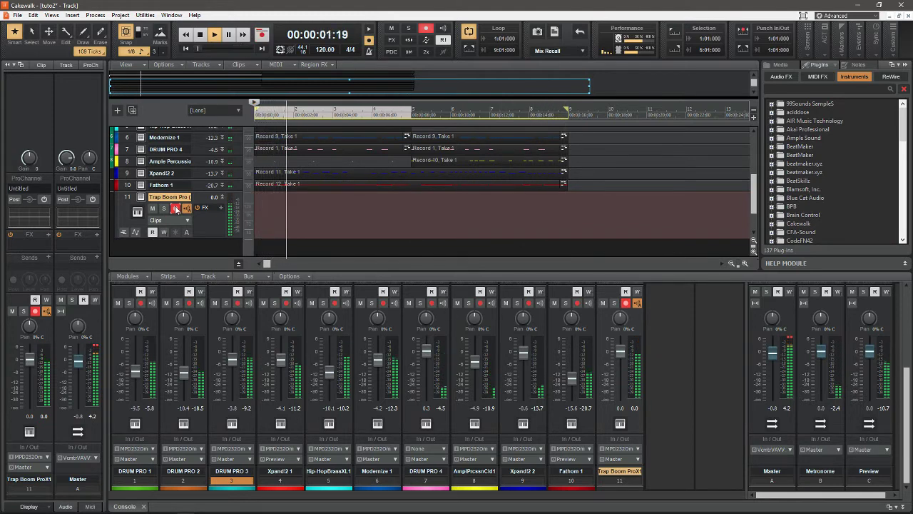
key("space")
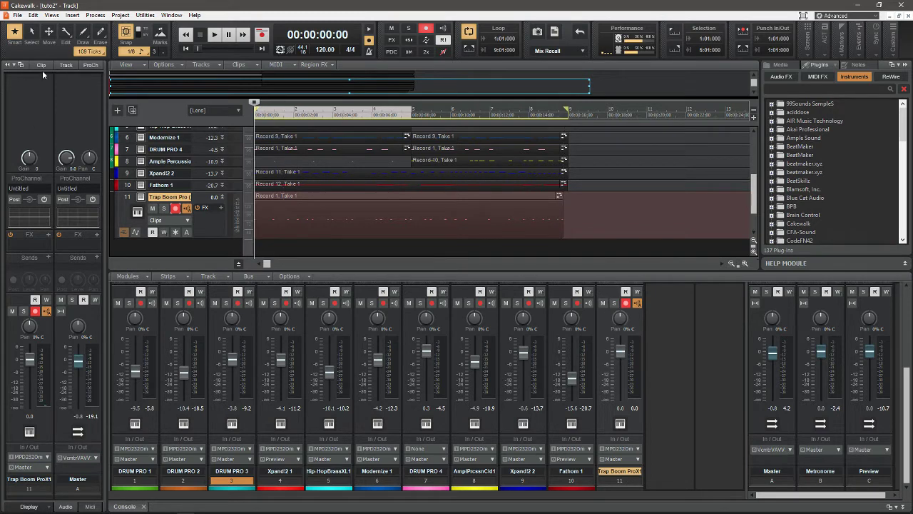
Extend the end of the recorded Trap Boom Pro clip to measure 9 with the Smart tool and open it in the Piano Roll
left_click(14, 33)
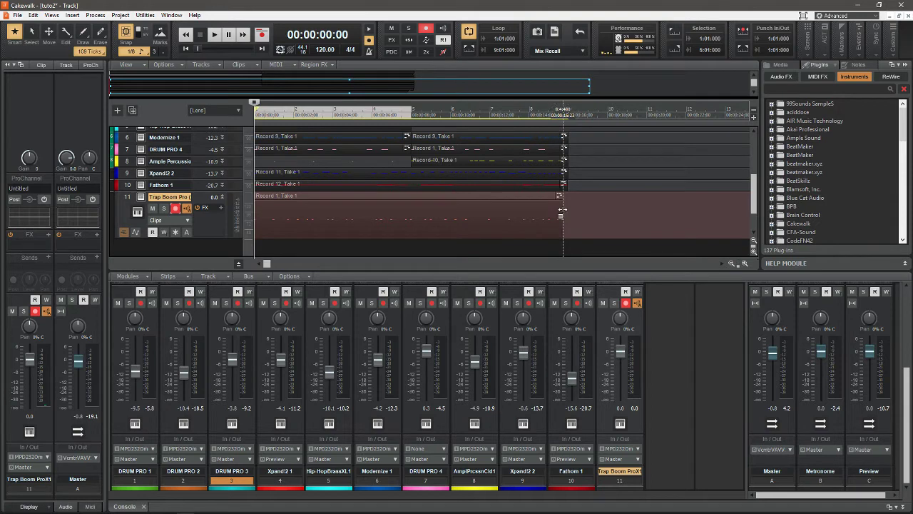
left_click_drag(561, 210, 565, 211)
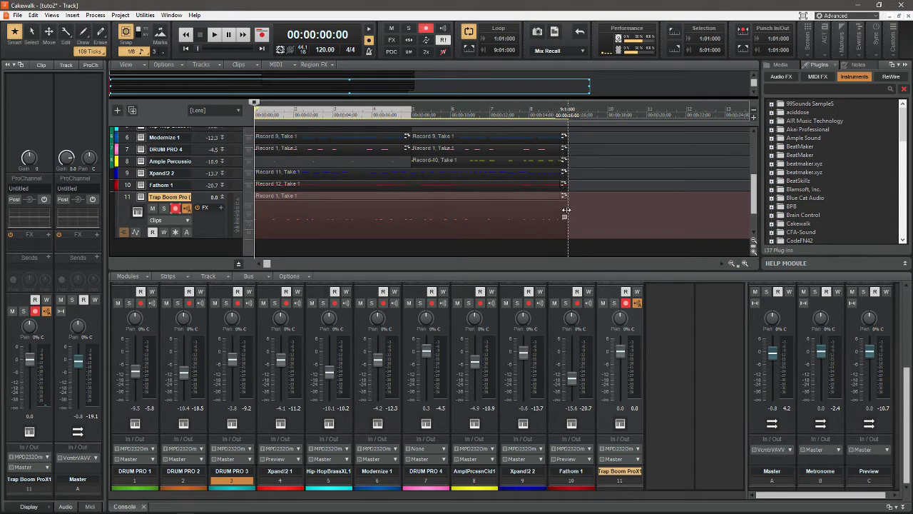
double_click(394, 195)
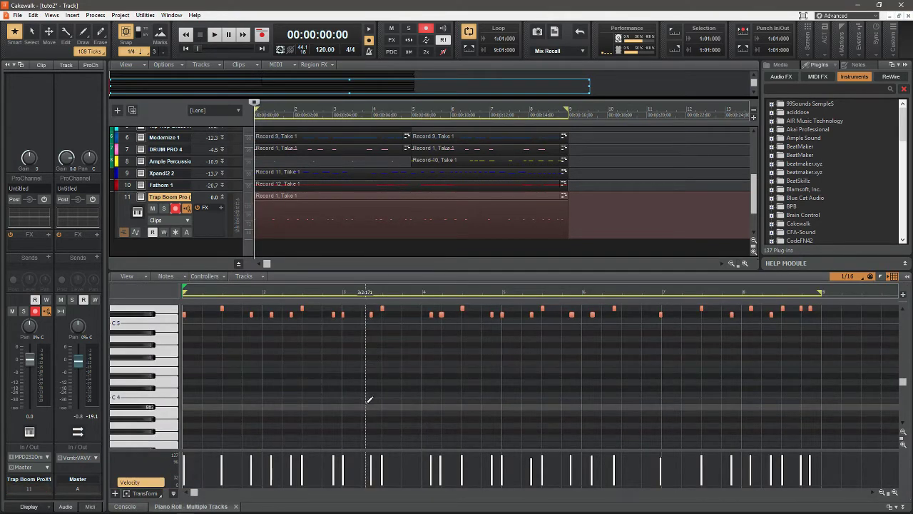
Quantize all notes of the Trap Boom Pro take to a 1/8 duration and play the loop back to check the timing
key("ctrl+a")
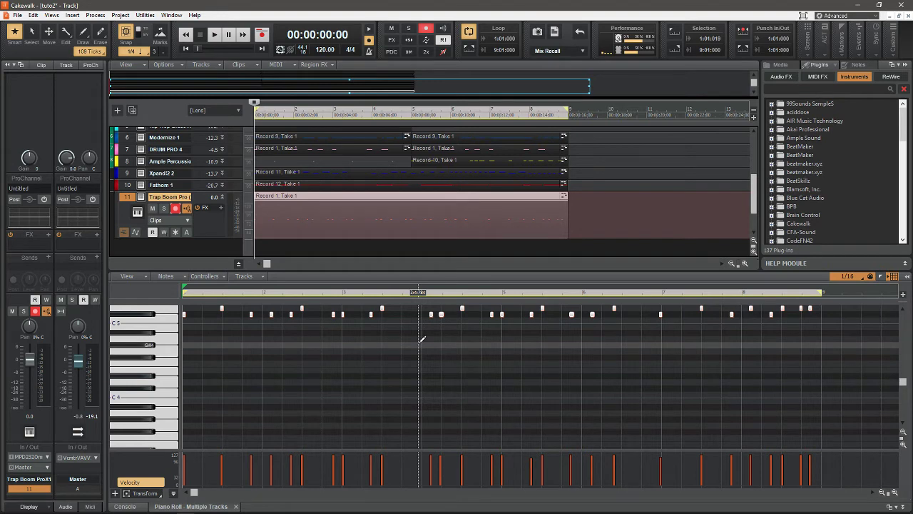
key("q")
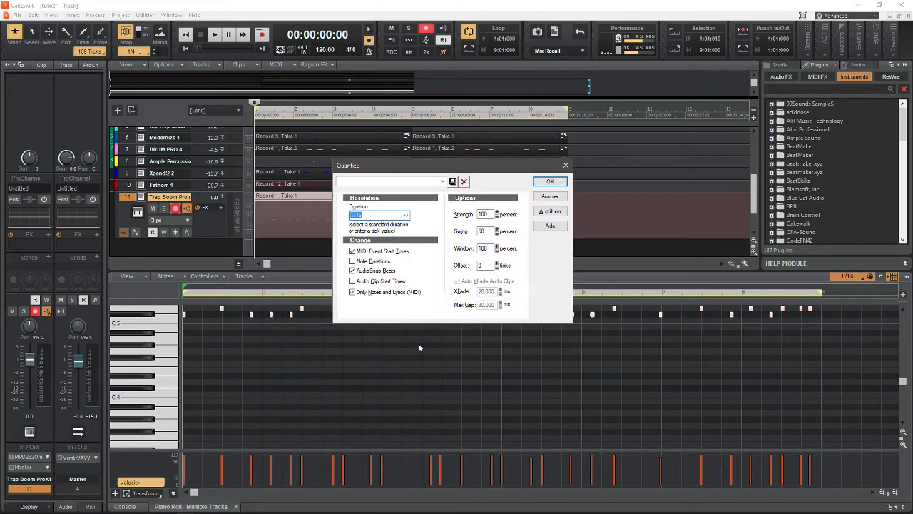
left_click(405, 215)
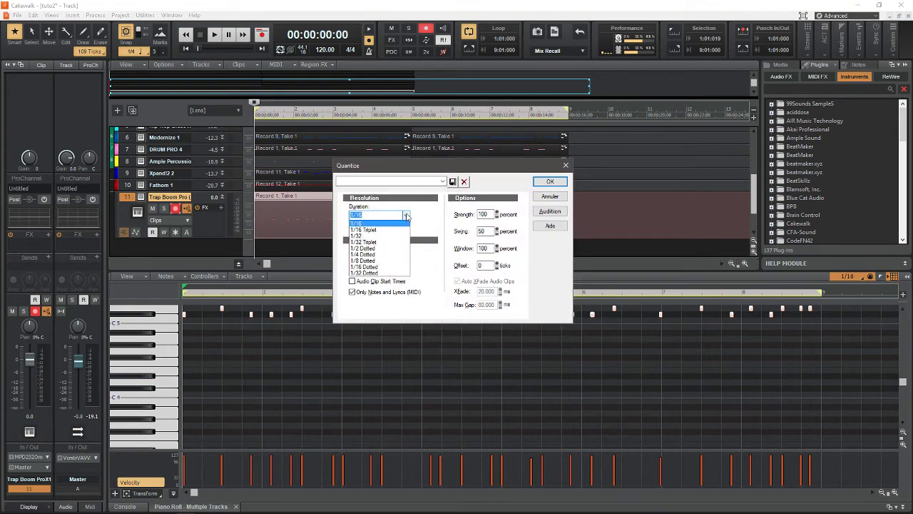
left_click(398, 258)
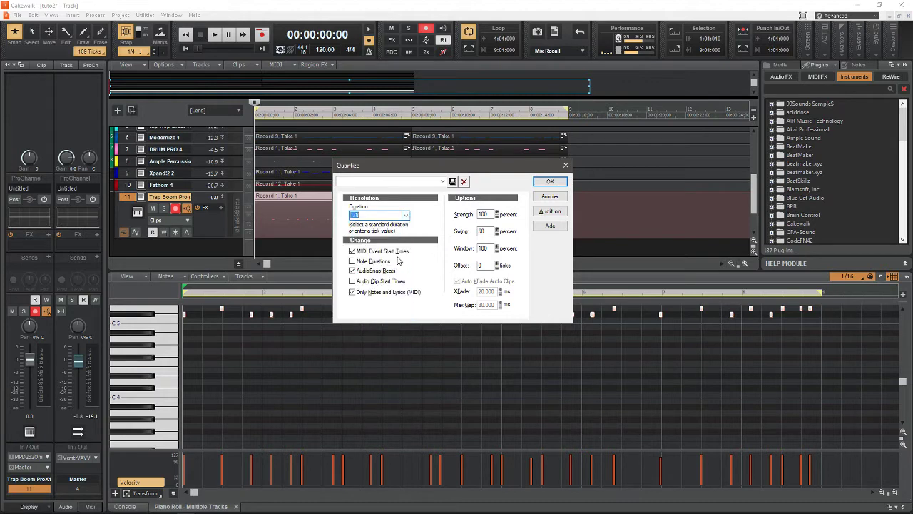
left_click(550, 181)
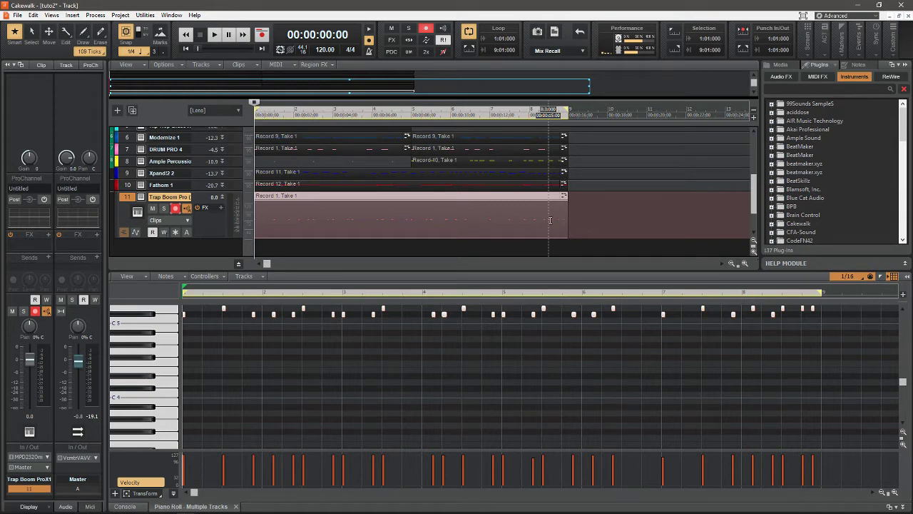
key("space")
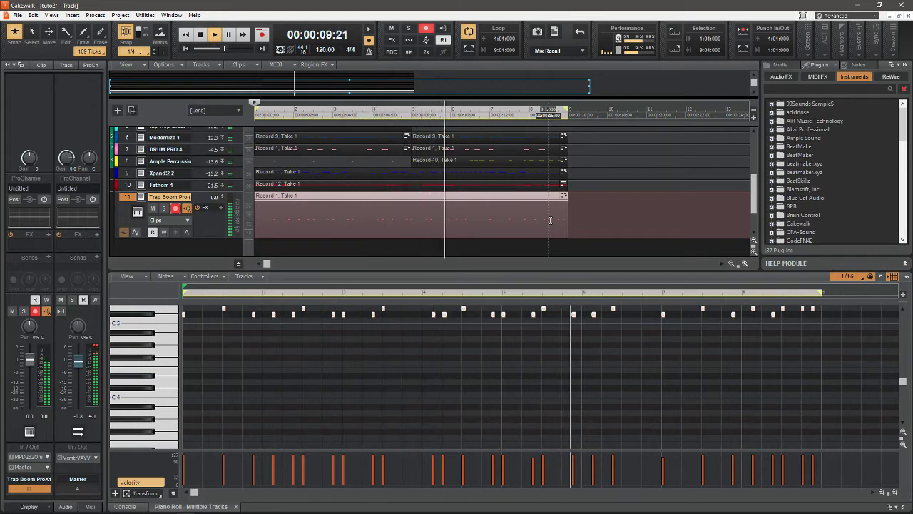
key("space")
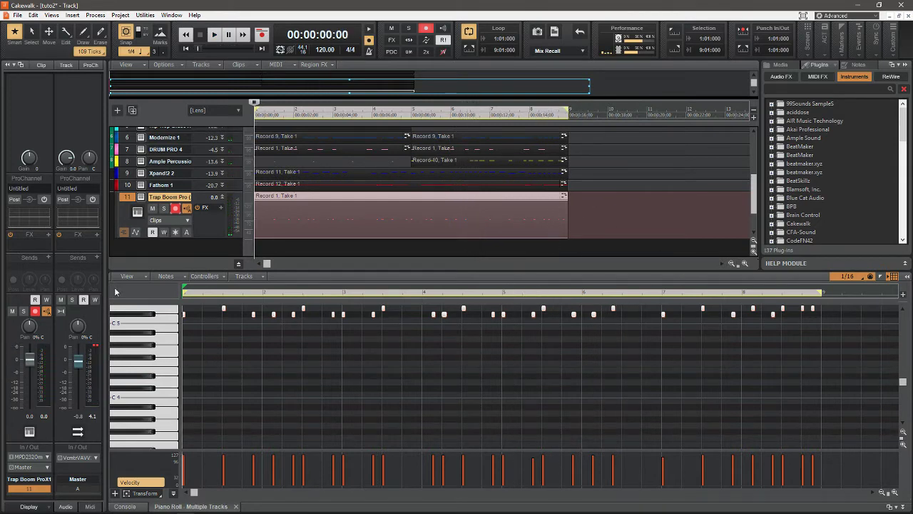
Select the single D5 note just after beat 2 of measure 6 and shift it with the Move tool to 6:02:946
left_click(31, 31)
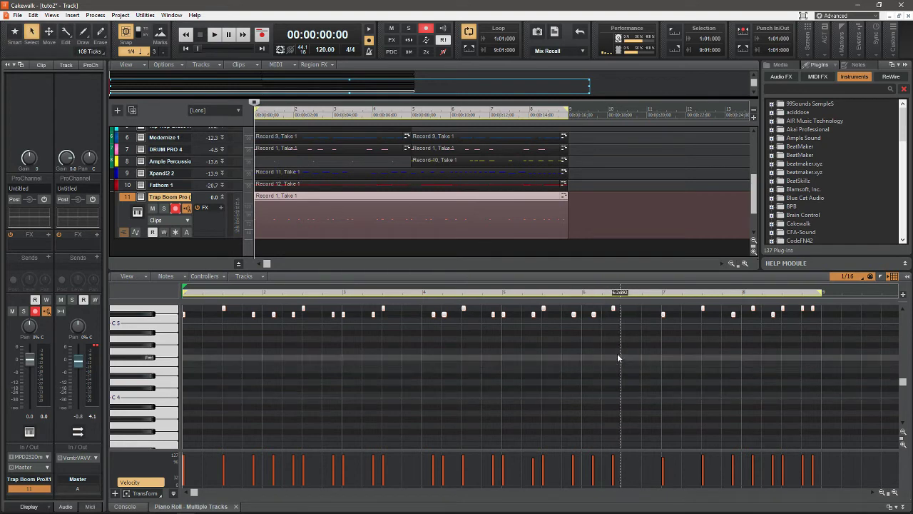
left_click(609, 332)
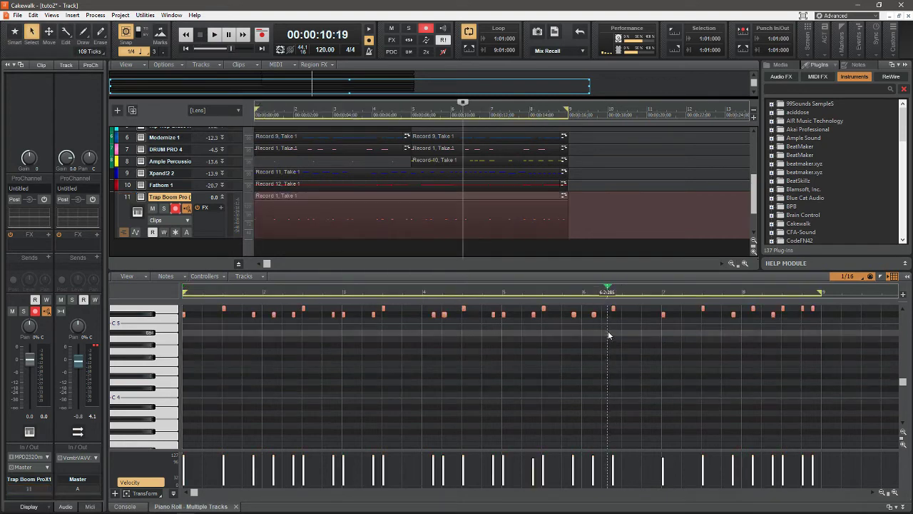
left_click(613, 310)
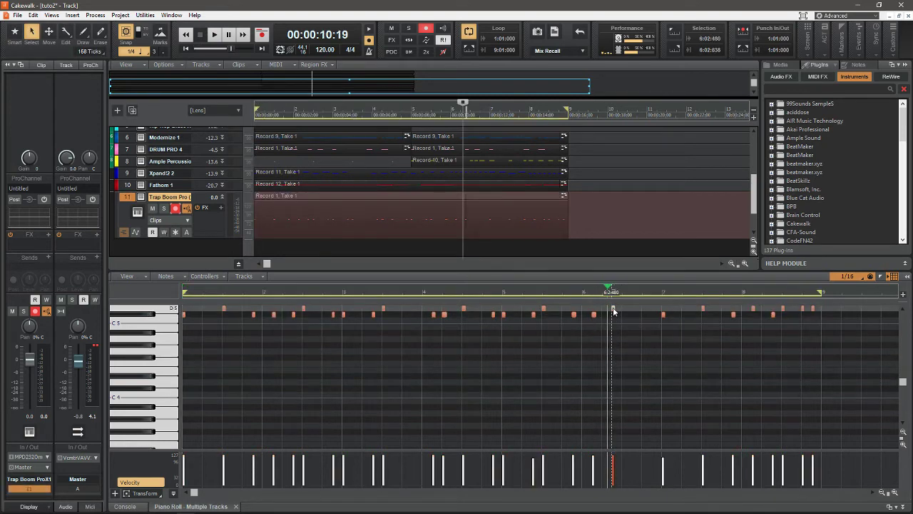
left_click_drag(613, 311, 630, 312)
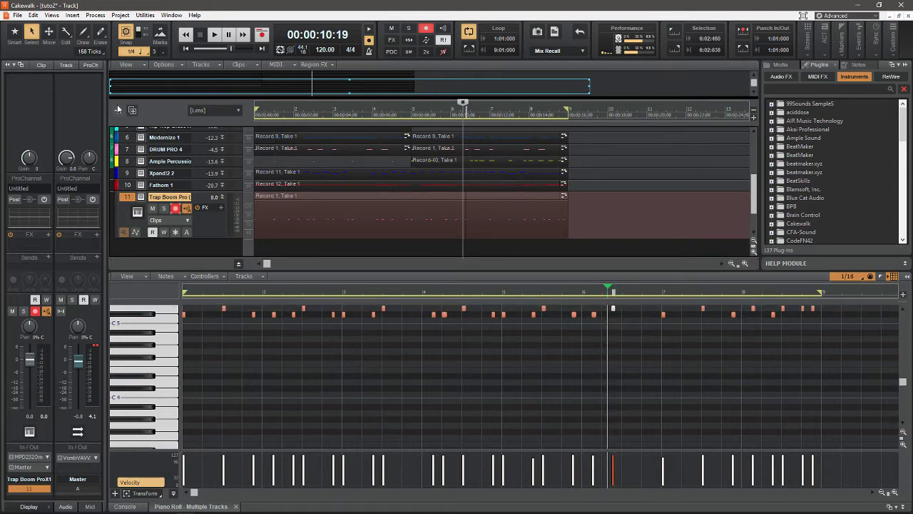
left_click(51, 33)
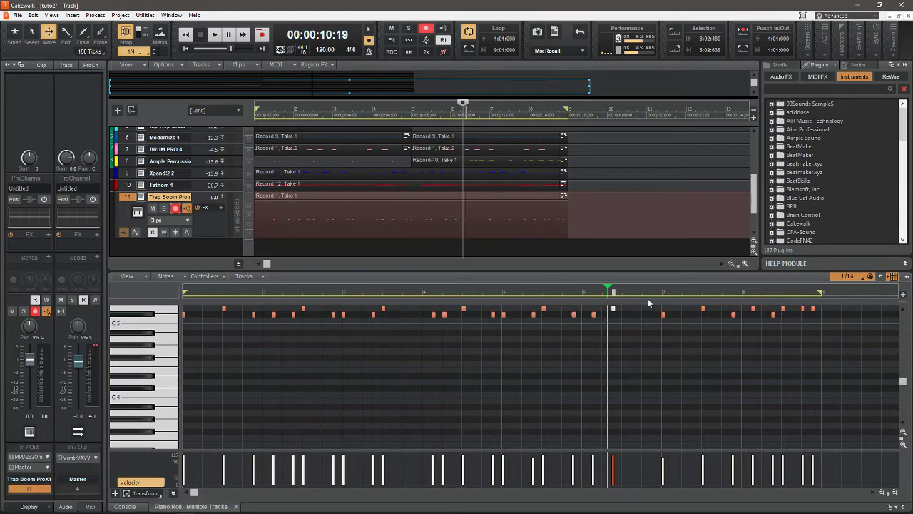
left_click_drag(612, 309, 622, 308)
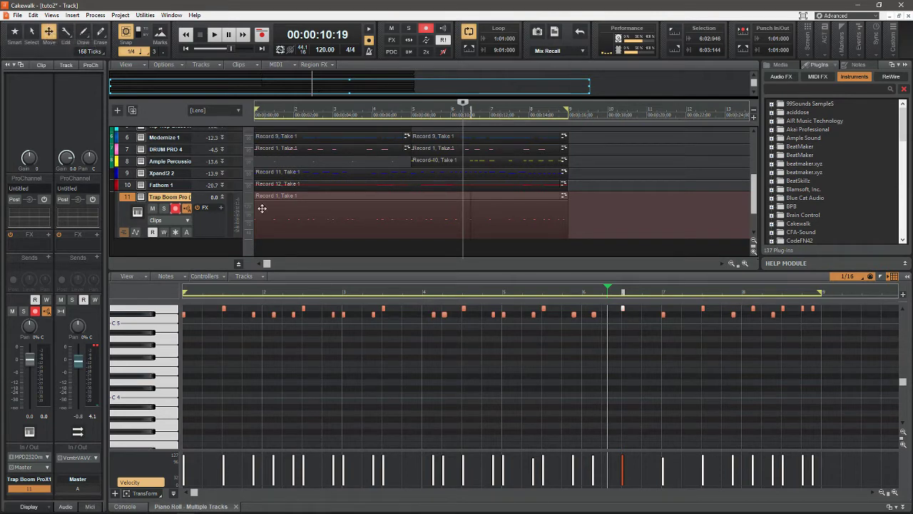
left_click(624, 308)
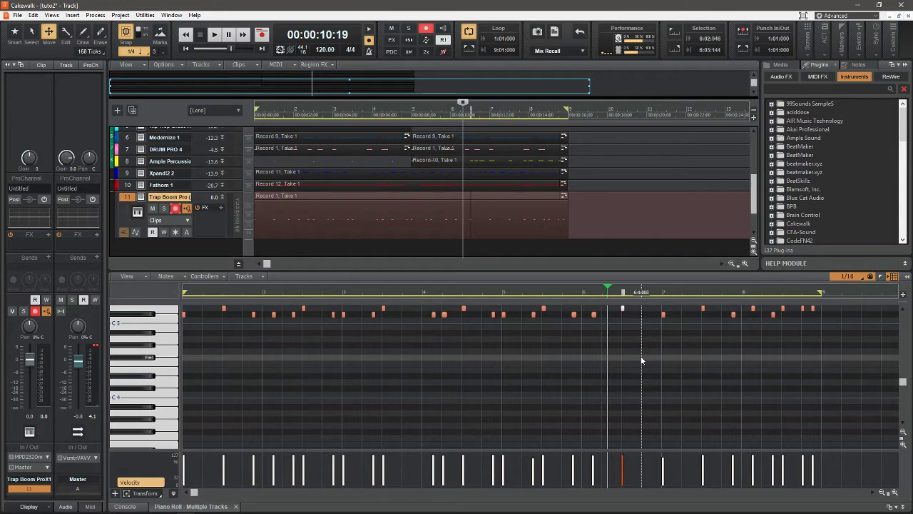
Rewind to the project start and play the loop to listen to the edited drum part
key("w")
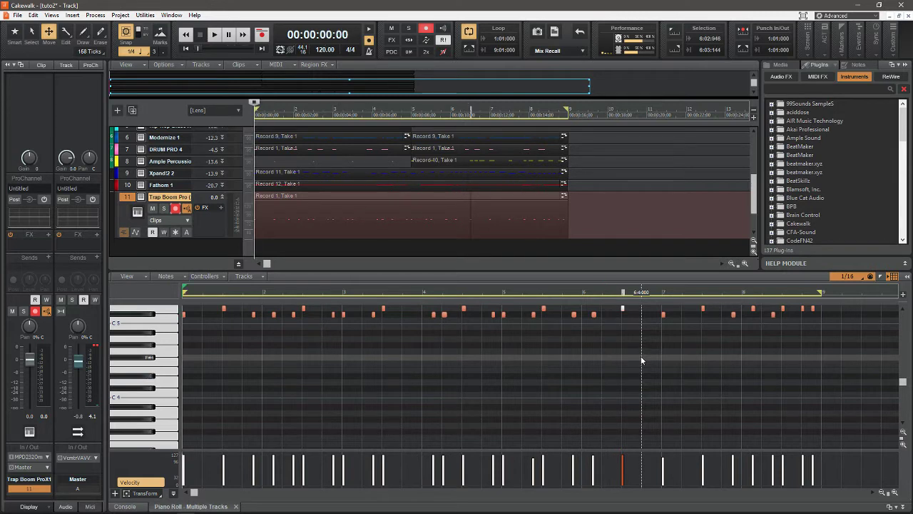
key("space")
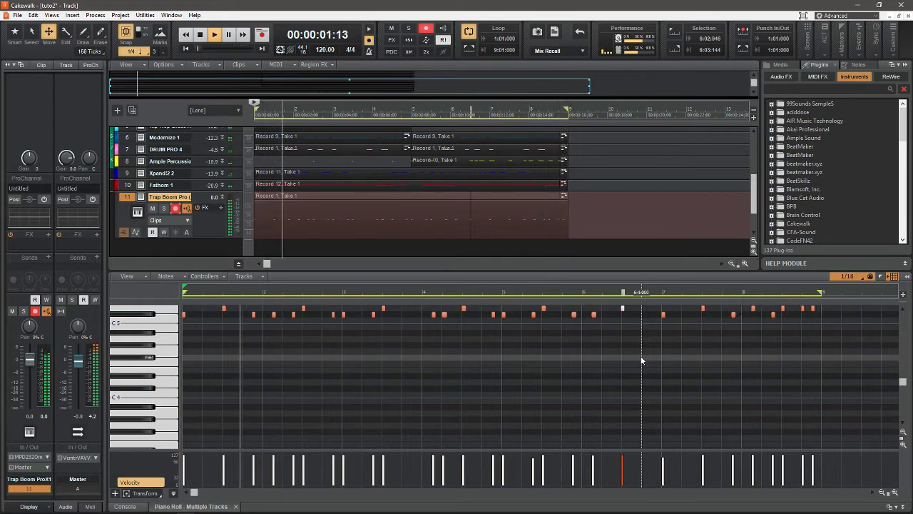
key("space")
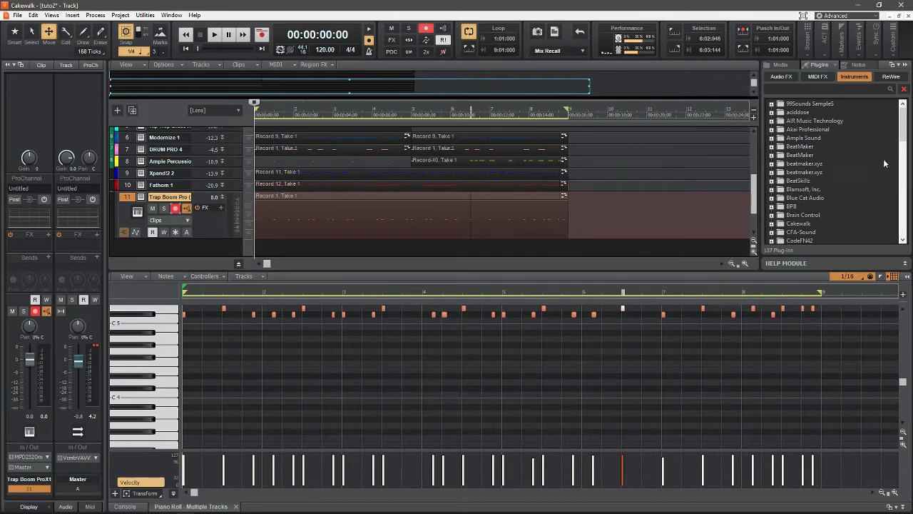
Insert the Blamsoft VK-1 Viking Synthesizer below the Trap Boom Pro track as a simple instrument track
left_click_drag(905, 137, 904, 165)
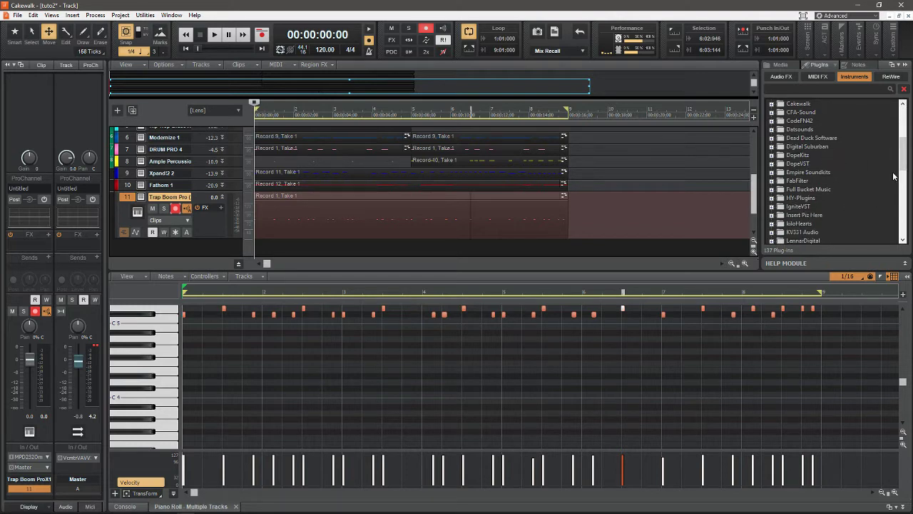
left_click_drag(902, 160, 902, 166)
left_click(771, 189)
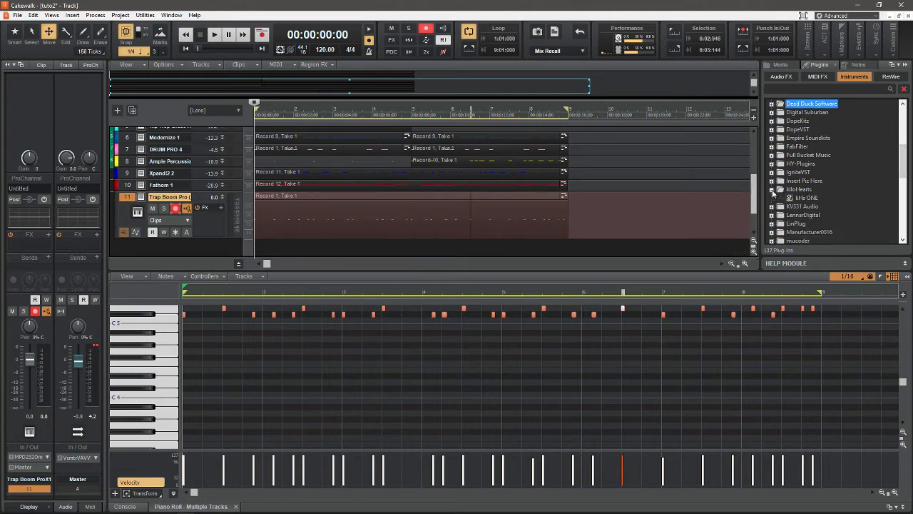
scroll(756, 196, "down", 2)
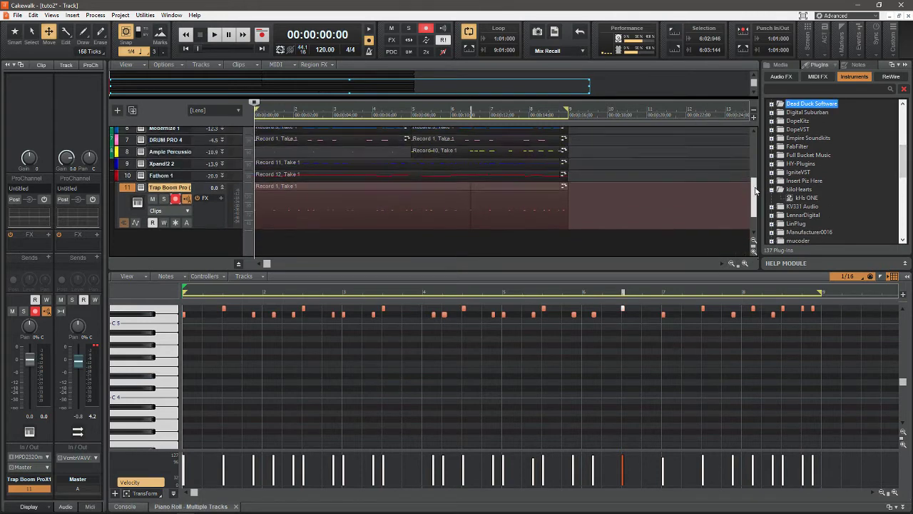
left_click_drag(902, 163, 903, 132)
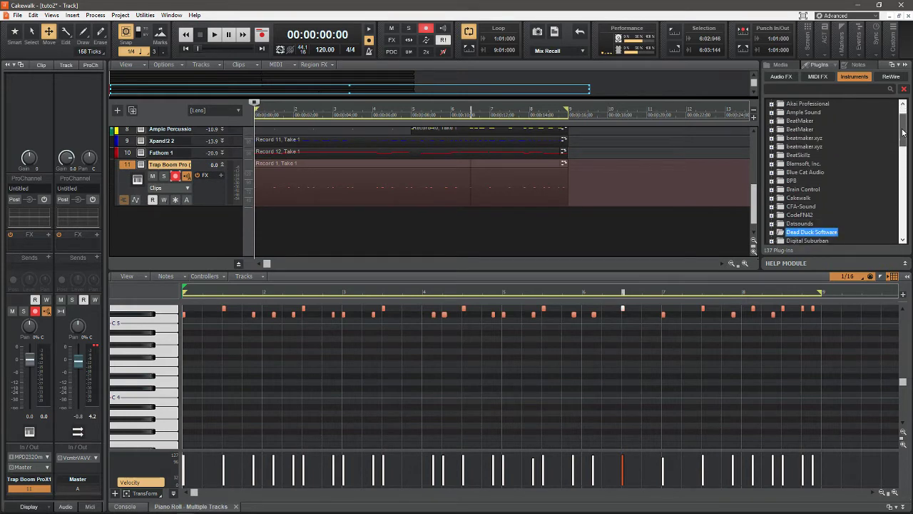
left_click(771, 163)
left_click_drag(815, 172, 567, 243)
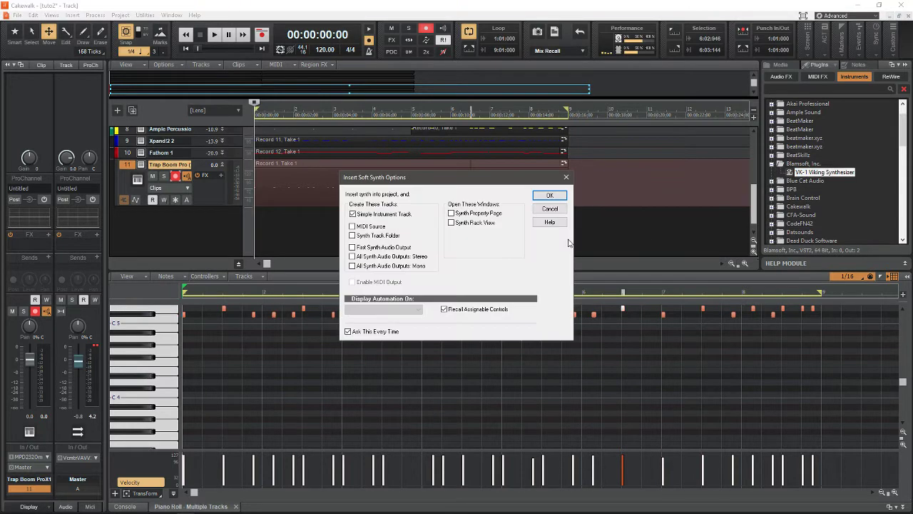
left_click(553, 196)
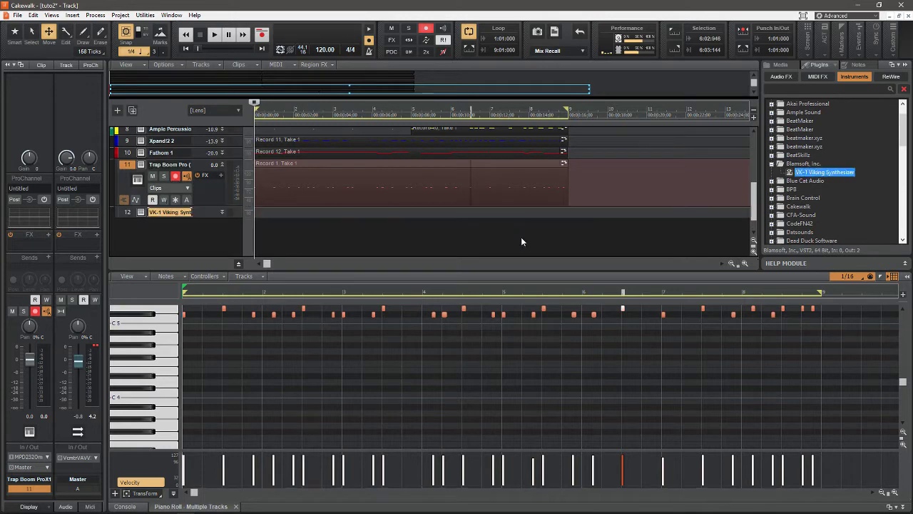
Expand the VK-1 Viking Synthesizer track, arm it for recording and disarm the Trap Boom Pro track
left_click(222, 212)
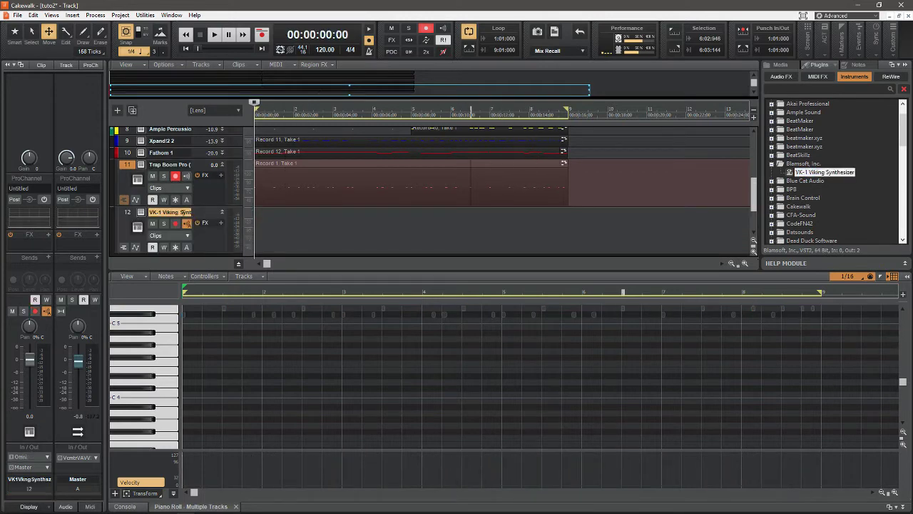
left_click(175, 224)
left_click(175, 176)
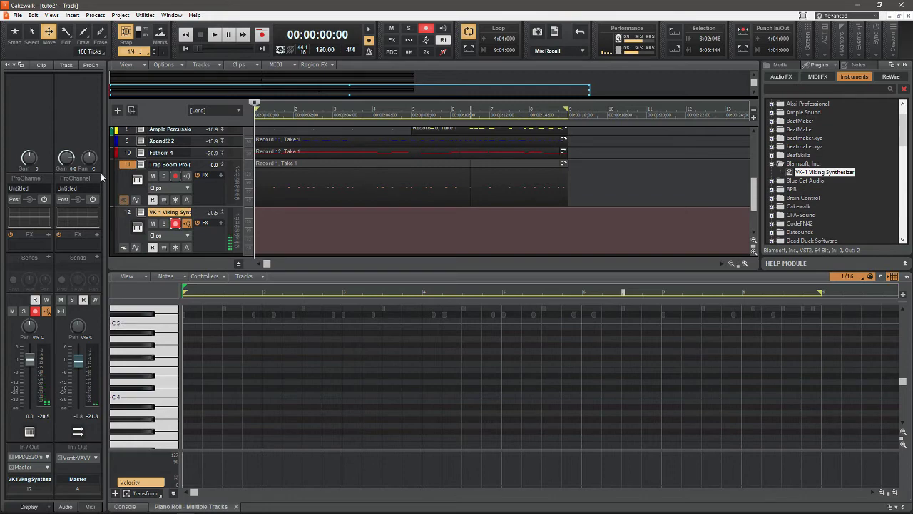
Open the VK-1 Viking Synthesizer window, load the Soft Lead preset Silky and audition it over the playing loop
left_click(141, 213)
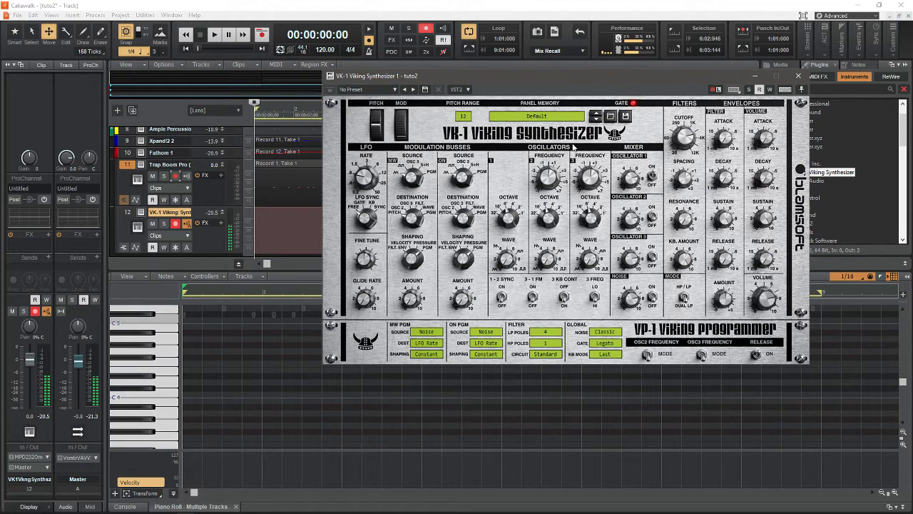
left_click(550, 116)
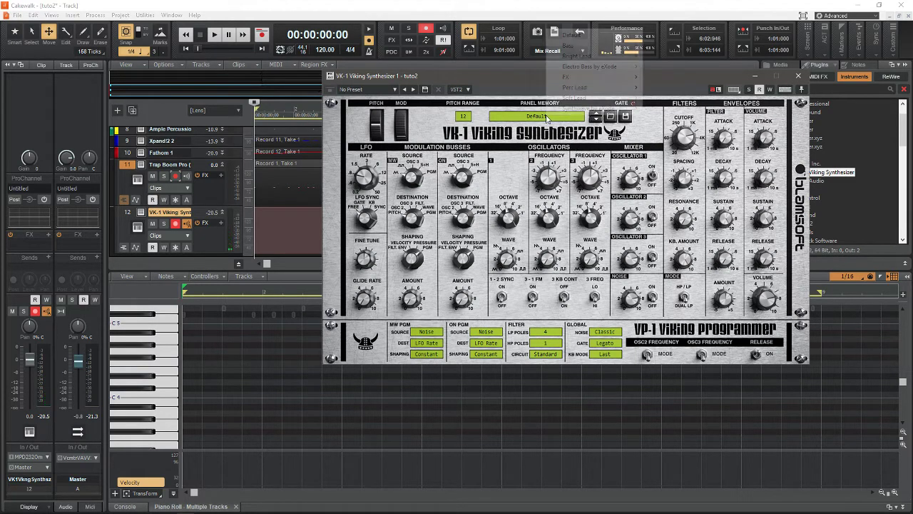
mouse_move(608, 81)
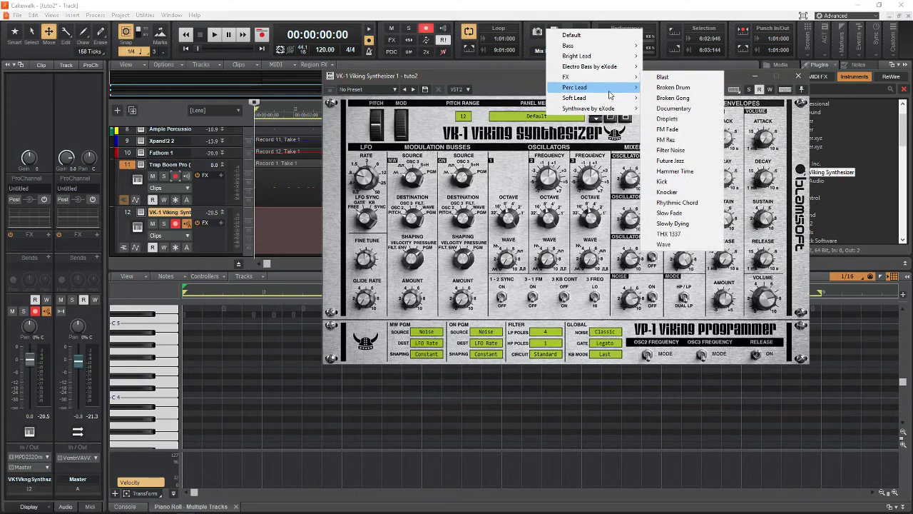
mouse_move(610, 98)
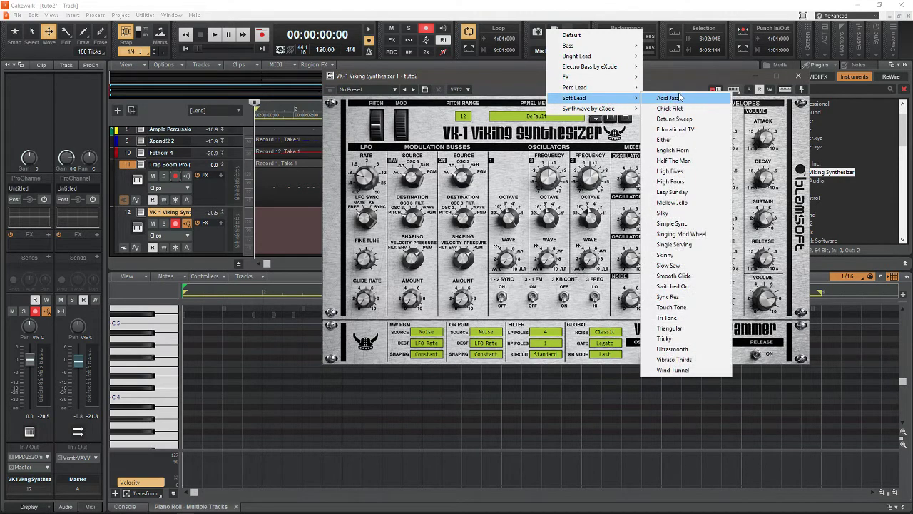
left_click(692, 214)
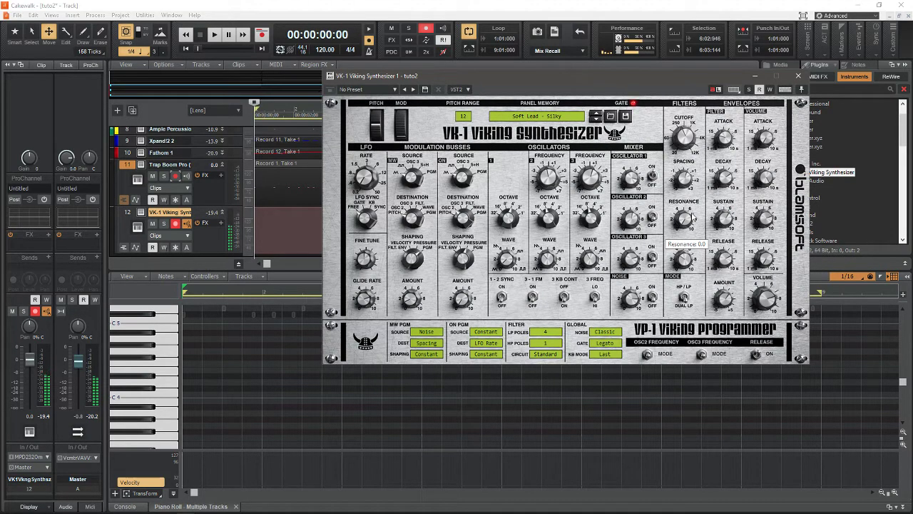
key("space")
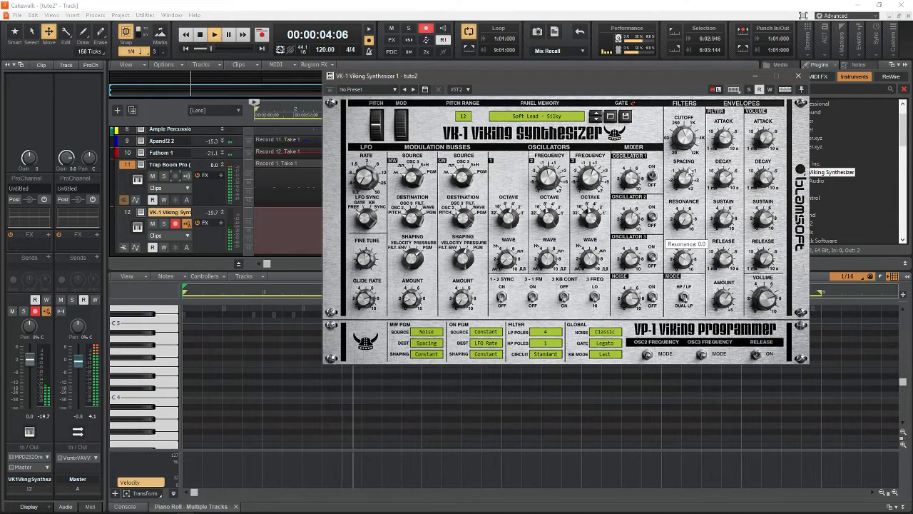
key("space")
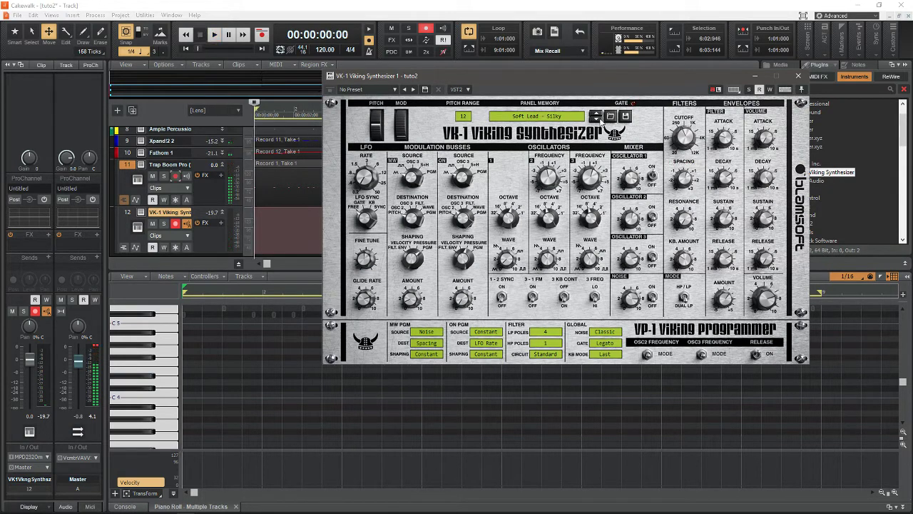
Advance the synth's presets through Simple Sync and Singing Mod Wheel to Soft Lead - Single Serving
left_click(598, 120)
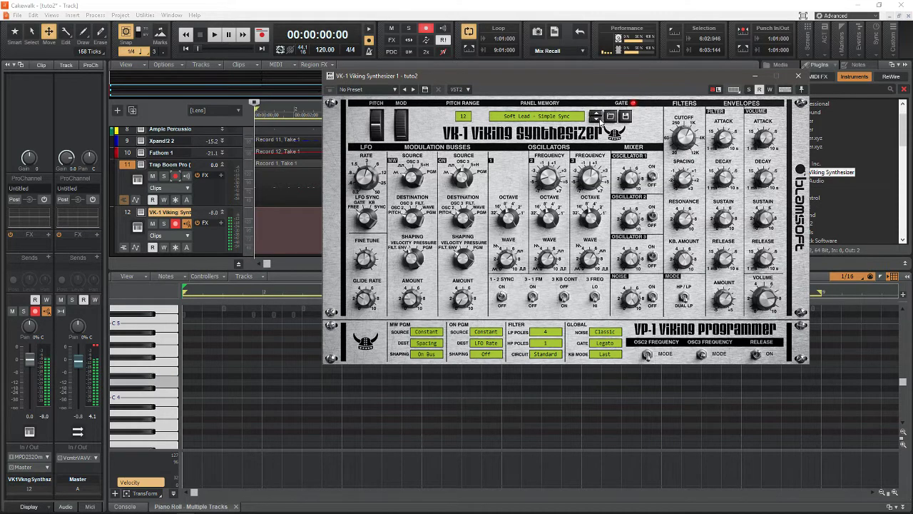
left_click(599, 120)
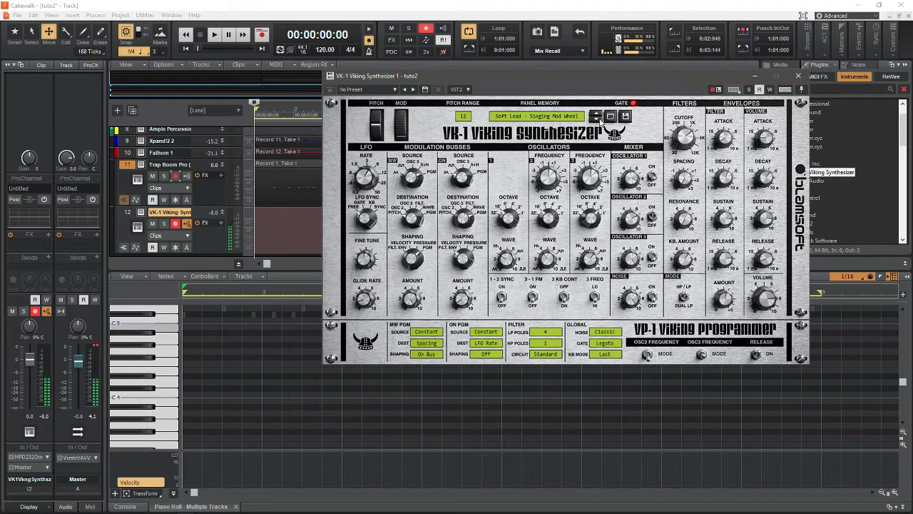
left_click(599, 121)
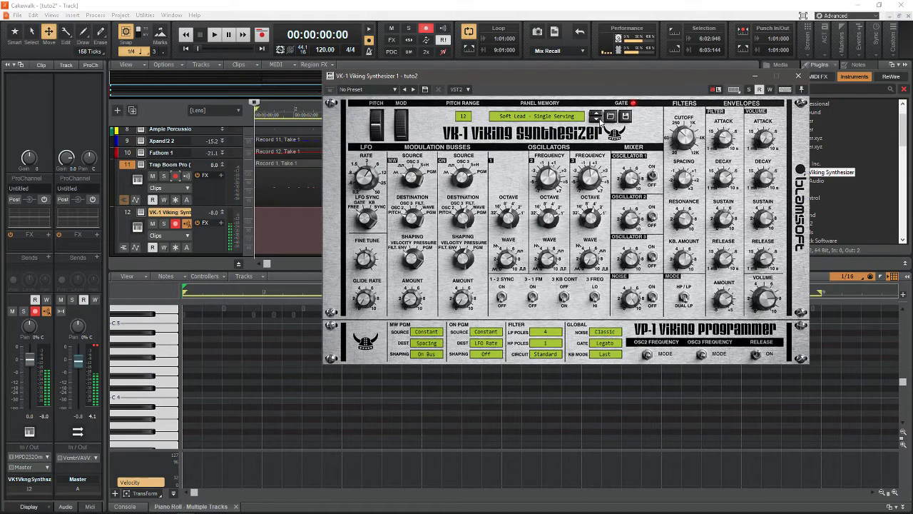
Advance the synth through Soft Lead presets Skinny and Slow Saw, and load the Bright Lead preset Big Muff
left_click(600, 121)
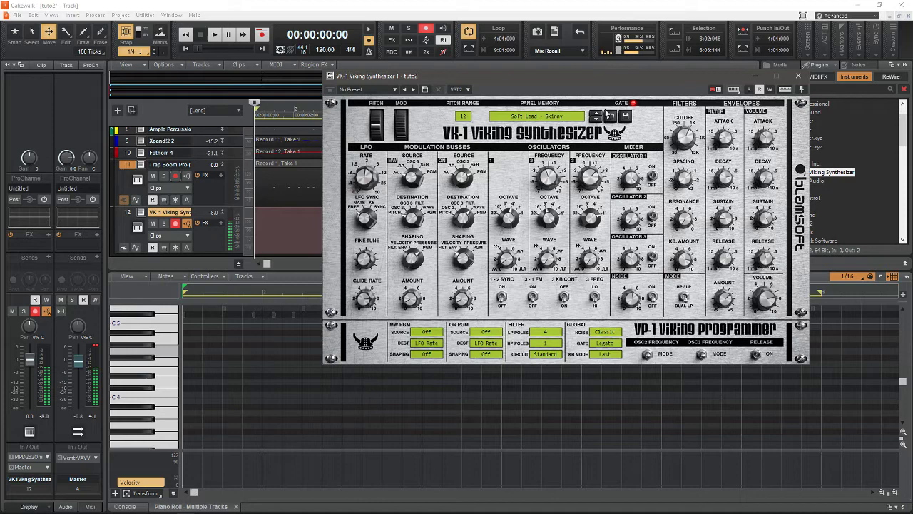
left_click(598, 120)
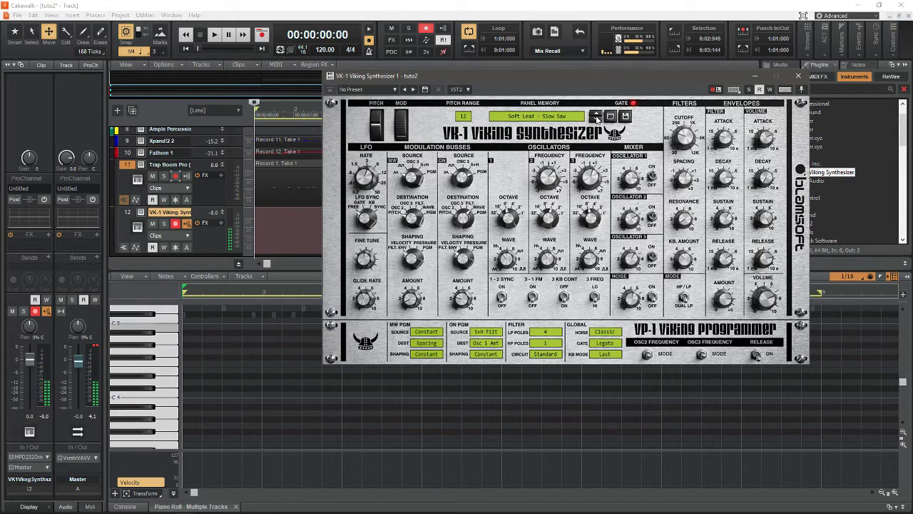
left_click(501, 112)
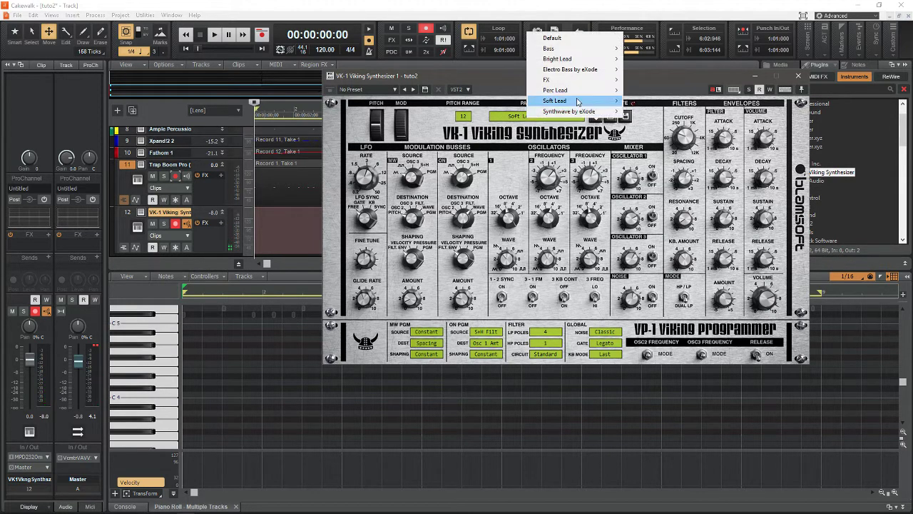
mouse_move(575, 83)
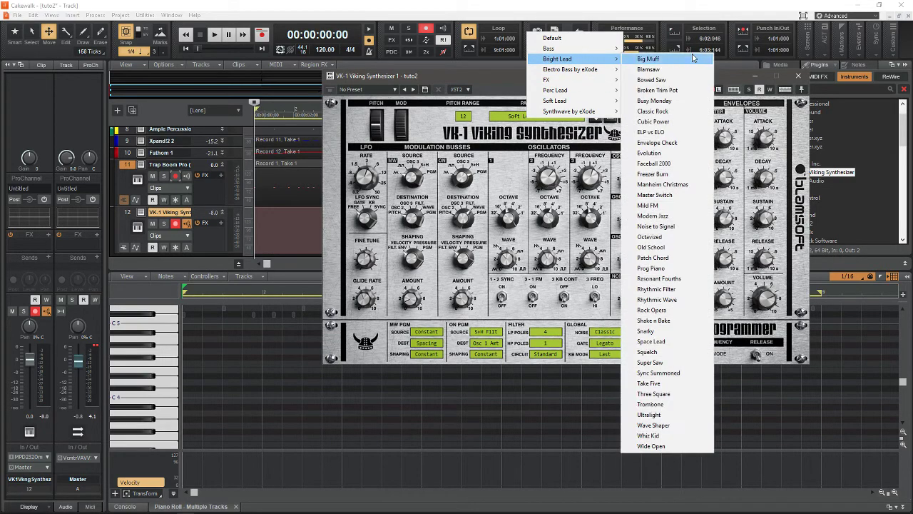
left_click(689, 60)
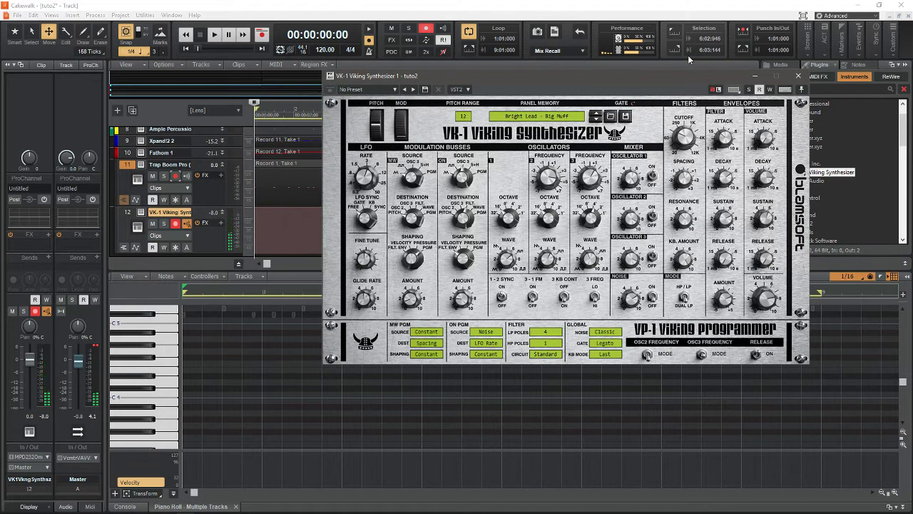
Audition the Big Muff preset over the playing loop and close the VK-1 synth window
key("space")
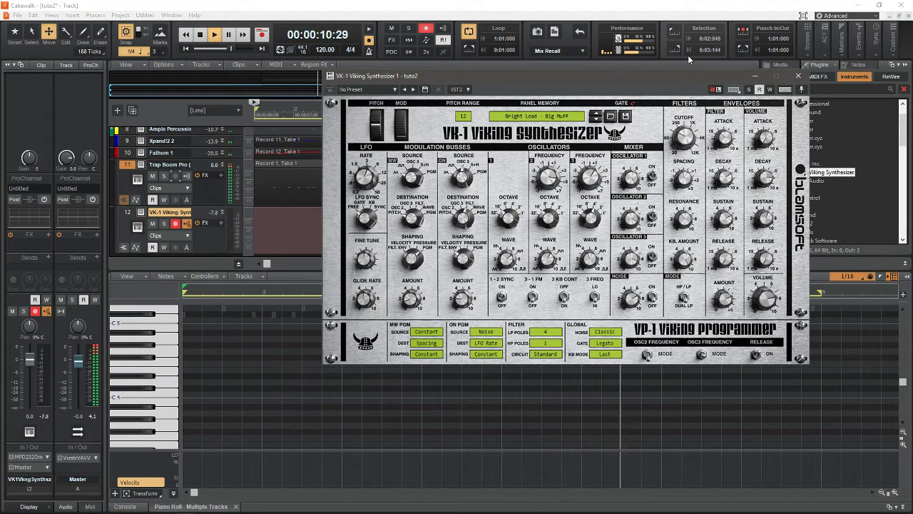
key("space")
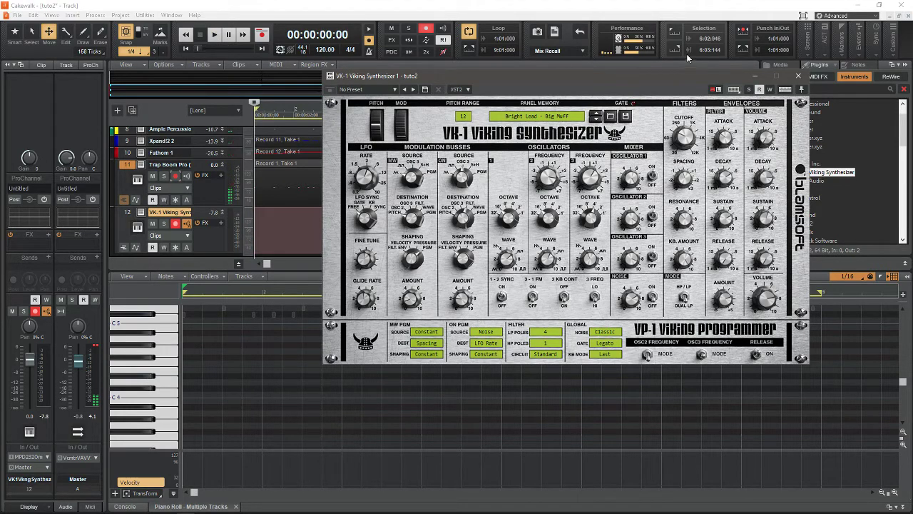
left_click(798, 76)
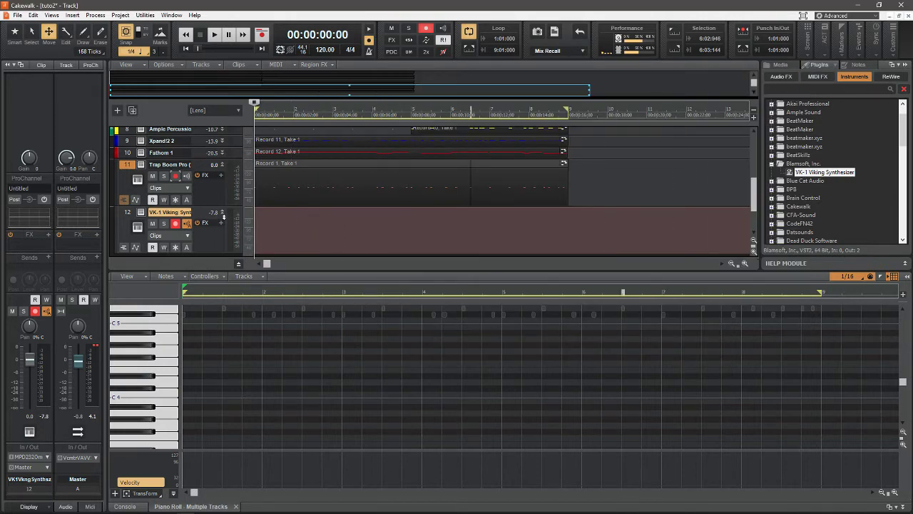
Record a lead take on the armed VK-1 Viking Synthesizer track over the loop
left_click(175, 225)
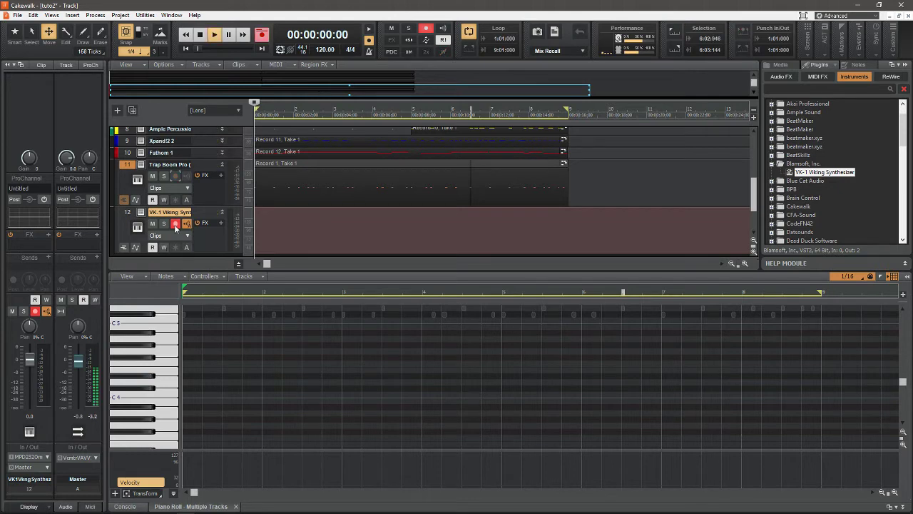
key("r")
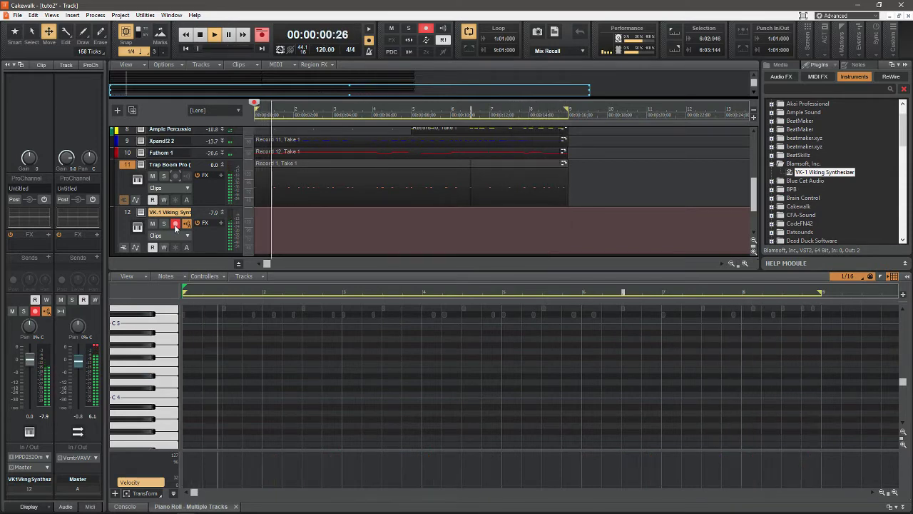
key("space")
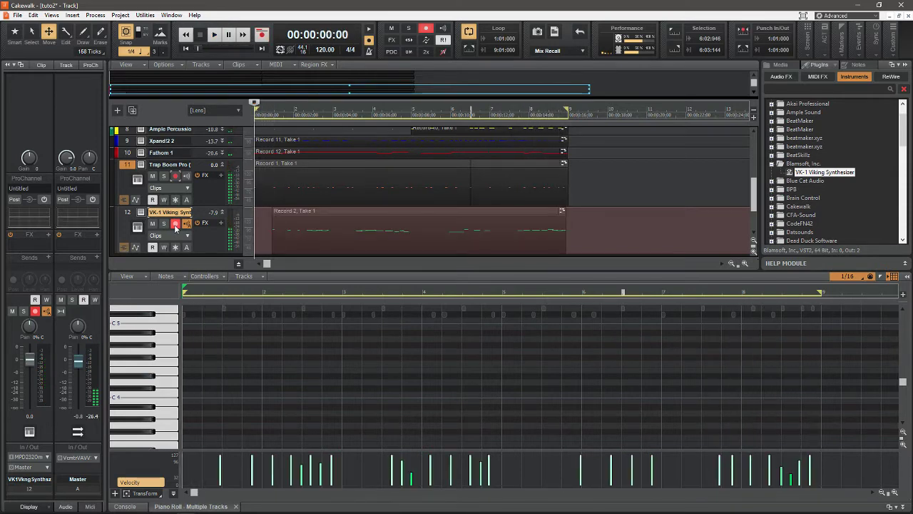
Extend the start of the recorded VK-1 clip back to the beginning of bar 1 and play it briefly
left_click(14, 33)
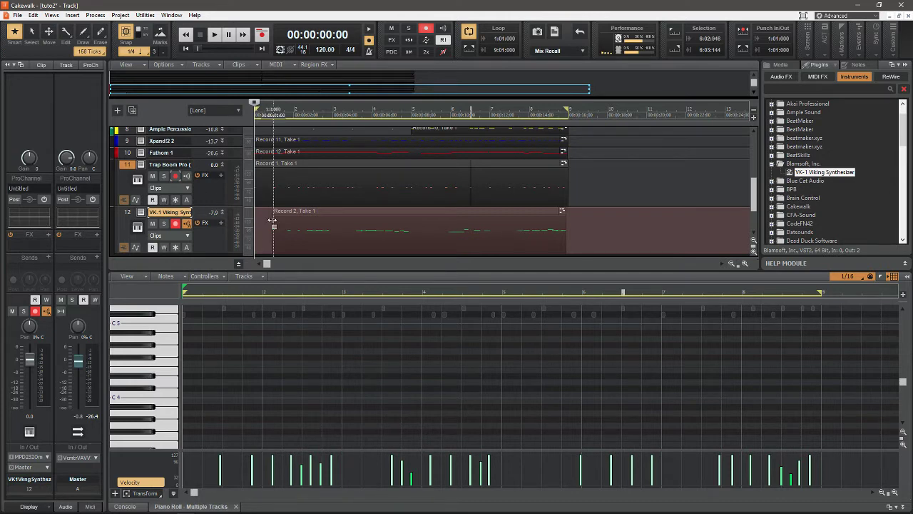
left_click_drag(272, 220, 253, 223)
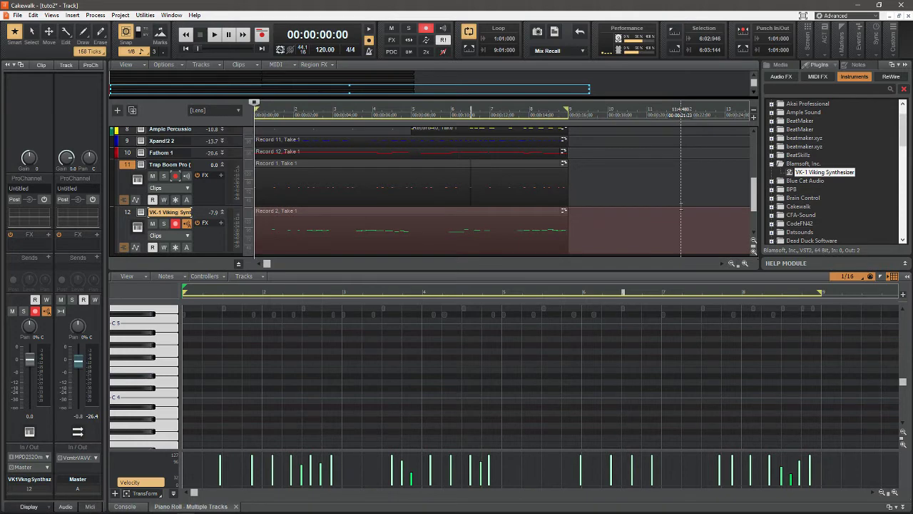
key("space")
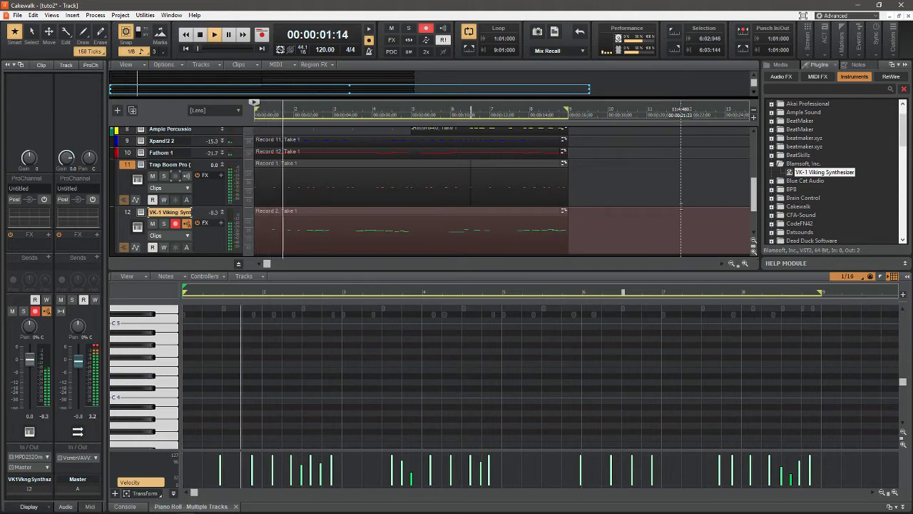
key("space")
Open the VK-1 clip in the Piano Roll and quantize all its notes to 1/8 at 100 percent strength
double_click(389, 212)
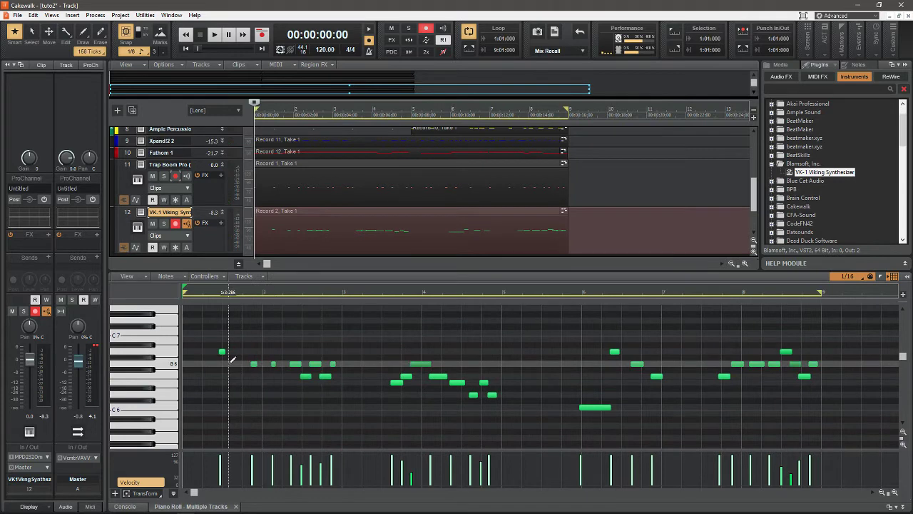
key("ctrl+a")
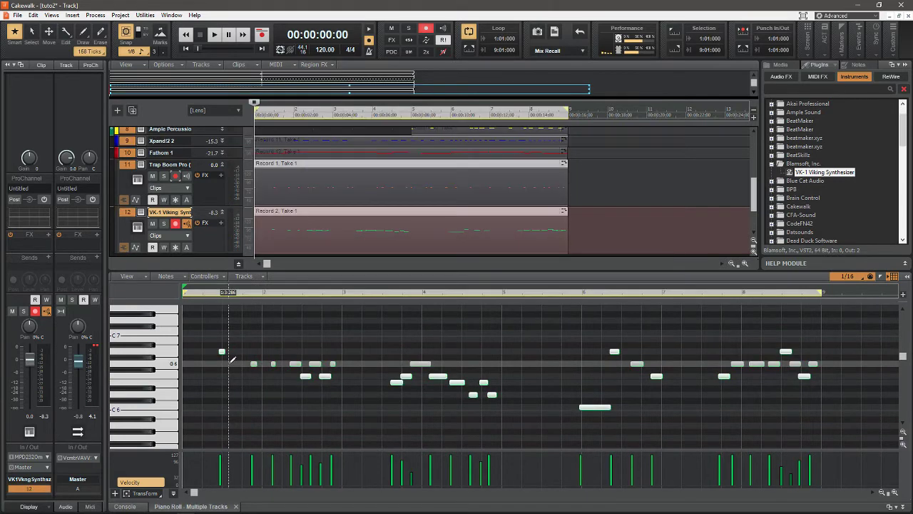
left_click(264, 372)
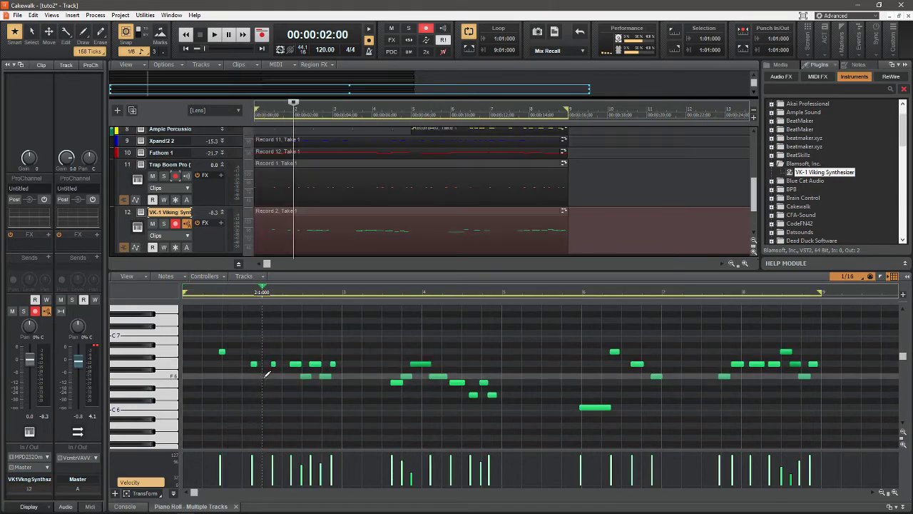
left_click(198, 341)
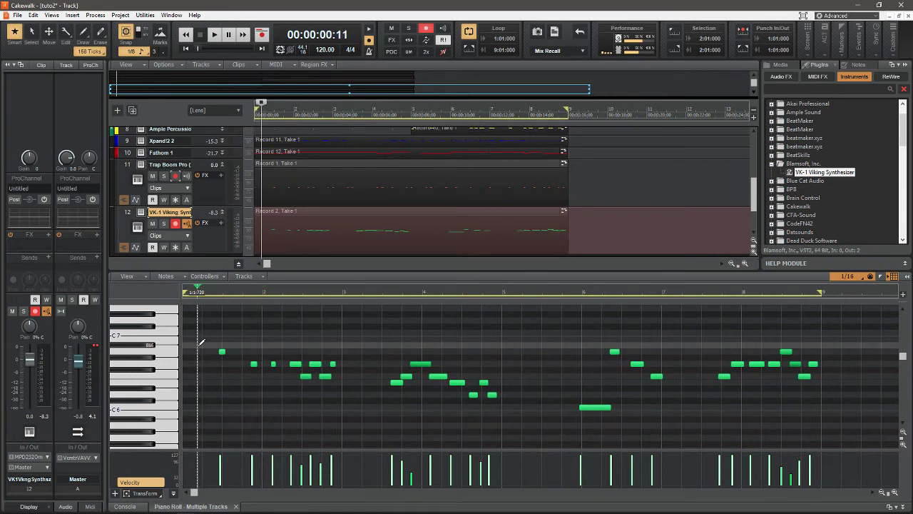
key("ctrl+a")
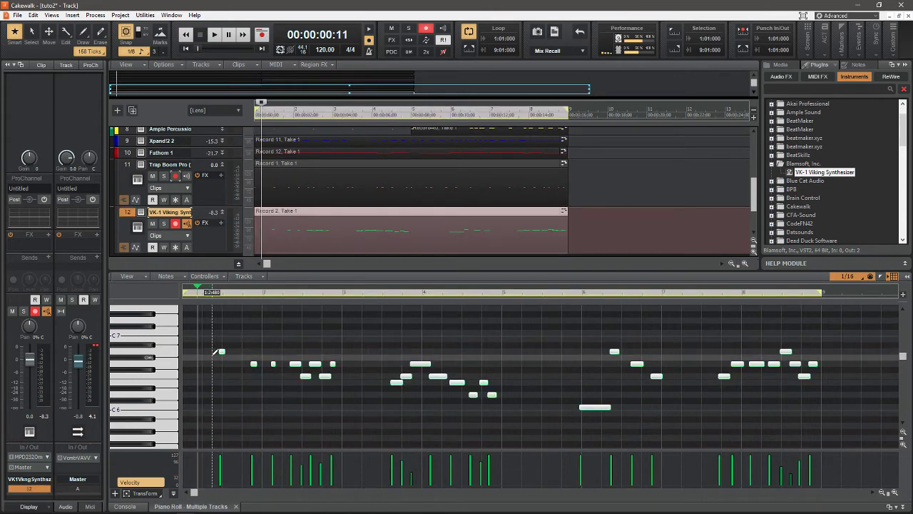
key("q")
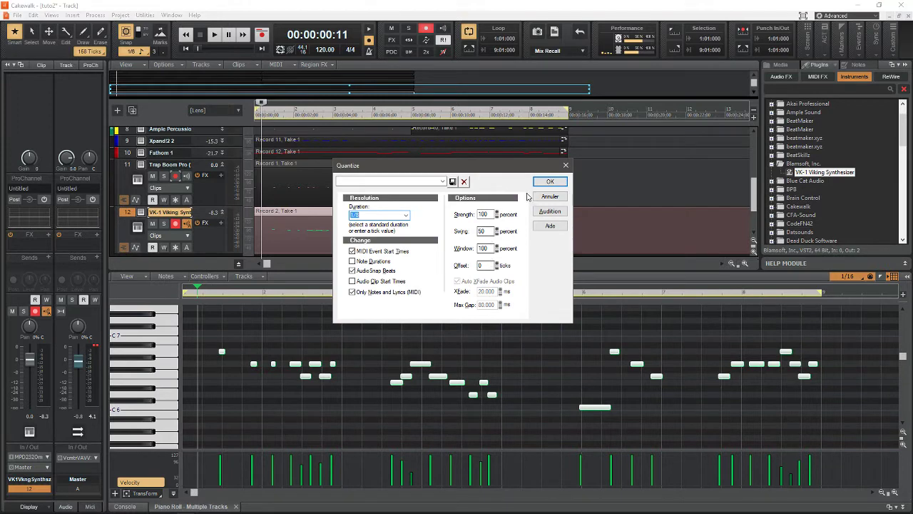
left_click(548, 183)
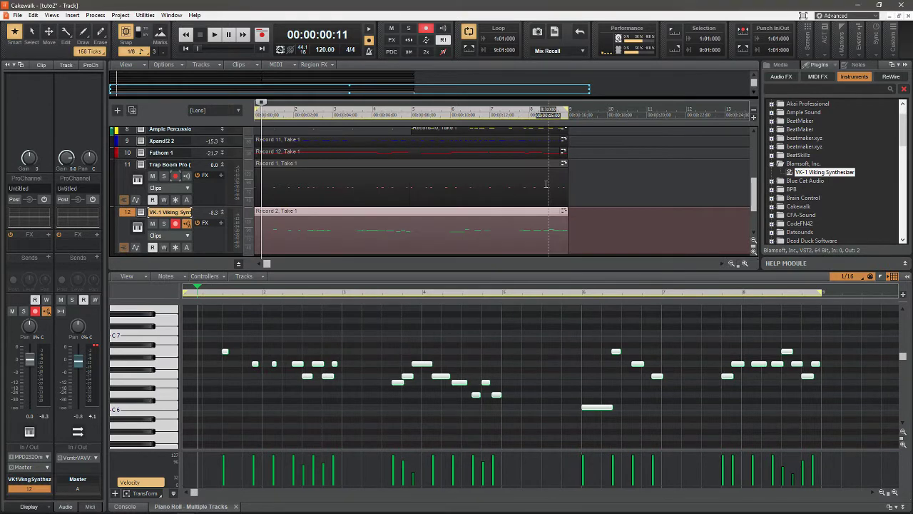
Listen to the quantized lead take, and reopen the VK-1 synth window with the loop playing
key("space")
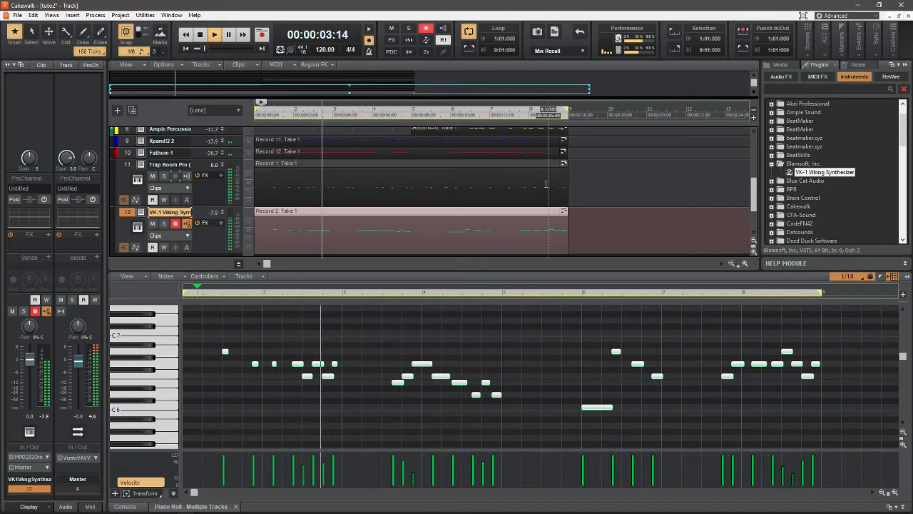
key("space")
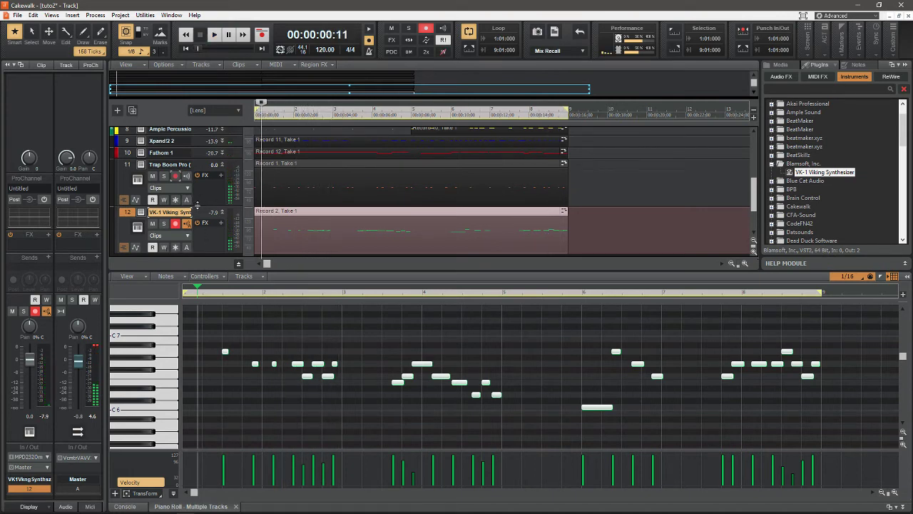
left_click(139, 214)
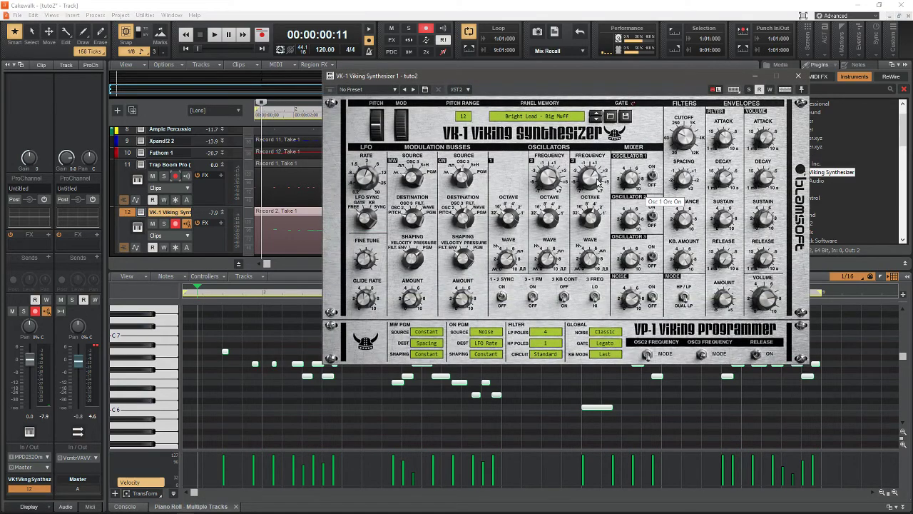
key("space")
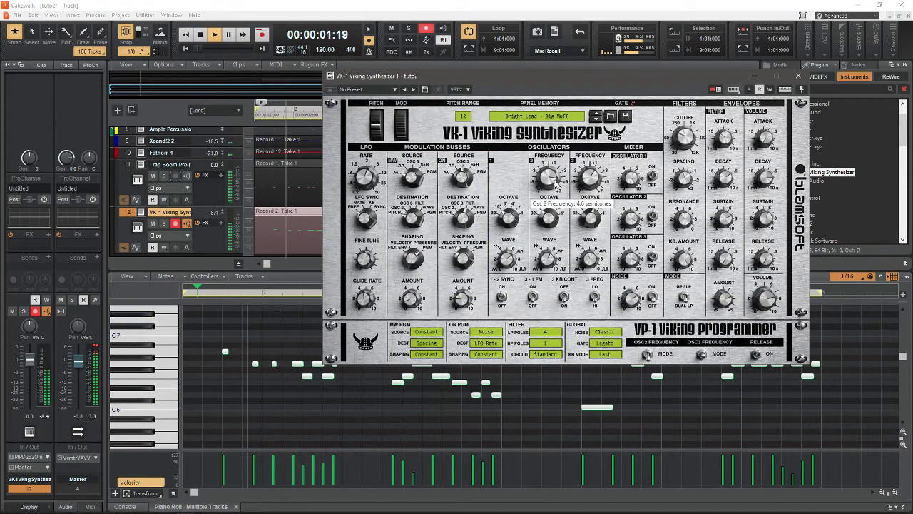
Try Oscillator 2 Frequency at about 4.3 semitones and Oscillator 3 Frequency Fine at about 0.19, reloading Bright Lead - Big Muff after each trial
mouse_move(555, 183)
left_mouse_down()
mouse_move(553, 234)
mouse_move(552, 197)
left_mouse_up()
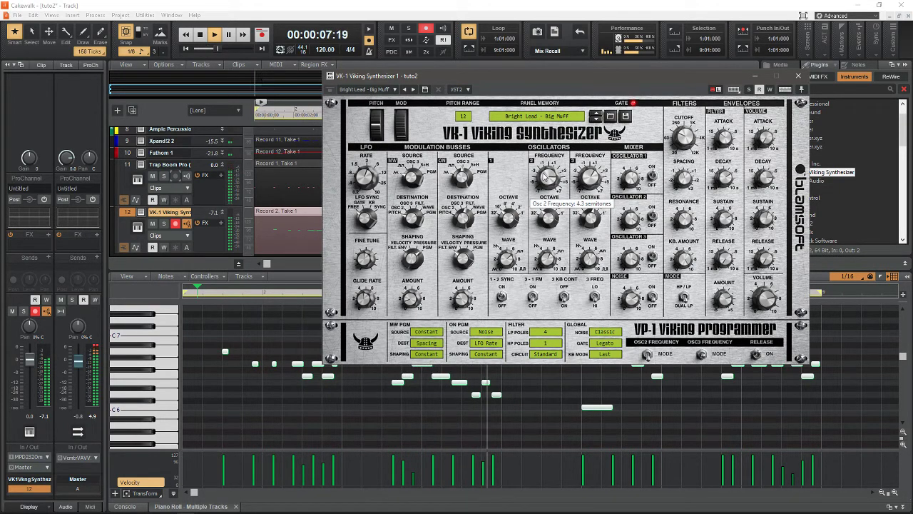
left_click(593, 120)
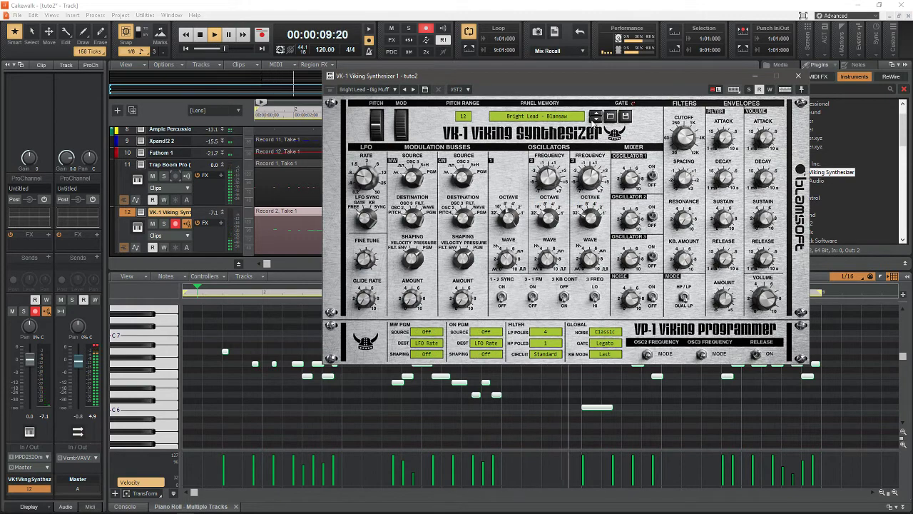
left_click(595, 114)
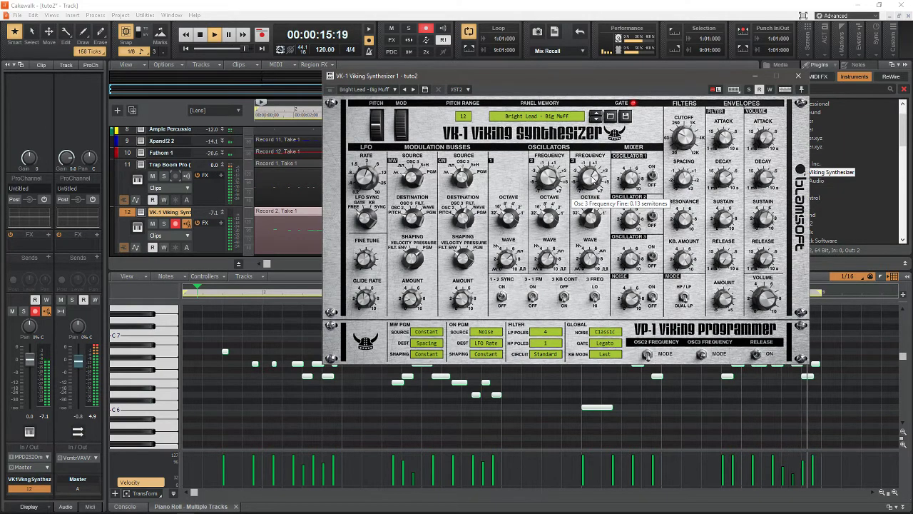
mouse_move(593, 178)
left_mouse_down()
mouse_move(586, 163)
mouse_move(590, 177)
left_mouse_up()
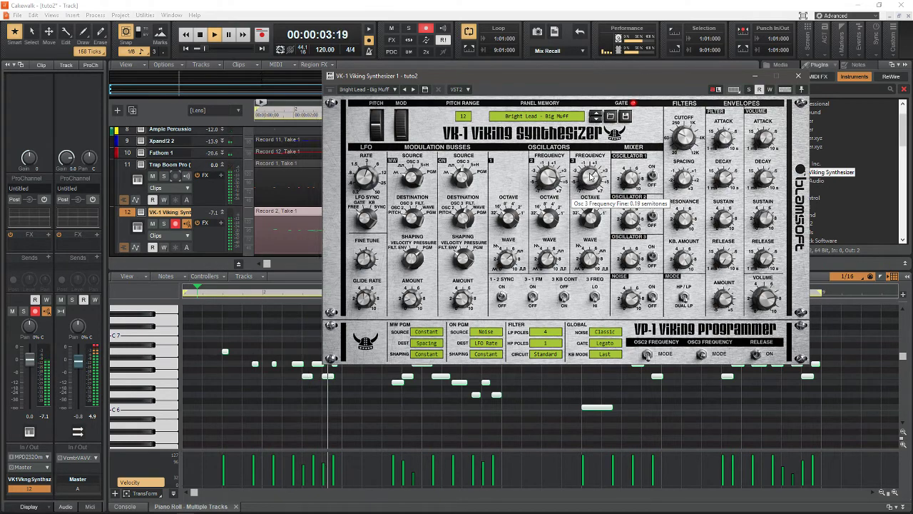
left_click(595, 120)
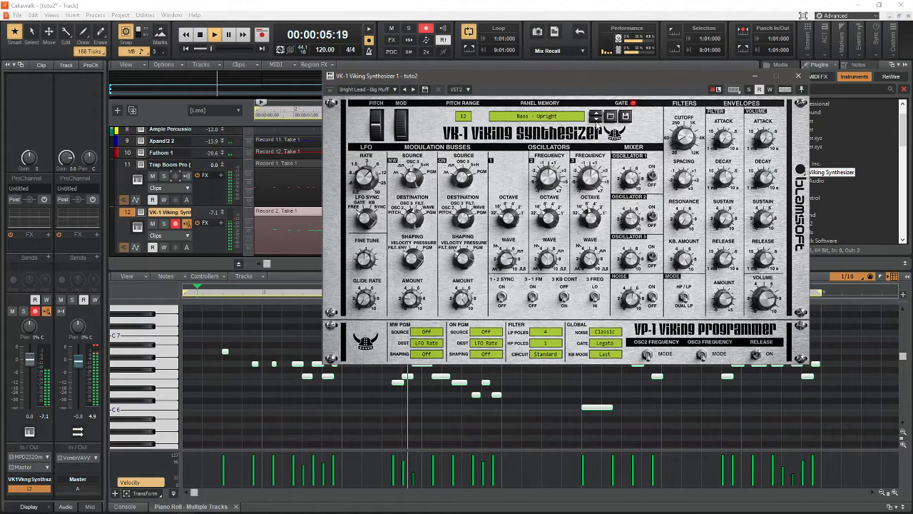
left_click(595, 120)
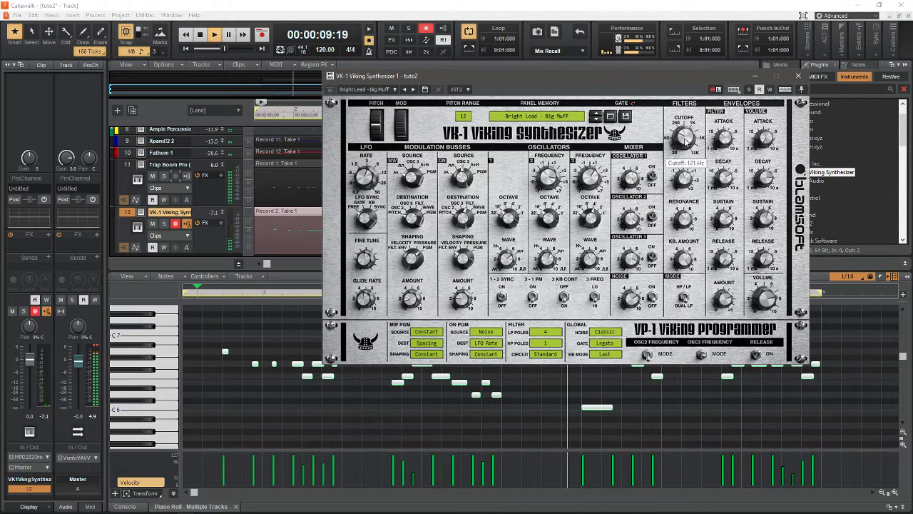
Adjust the VK-1 filter cutoff while the loop plays and close the synth window
left_click_drag(682, 136, 670, 104)
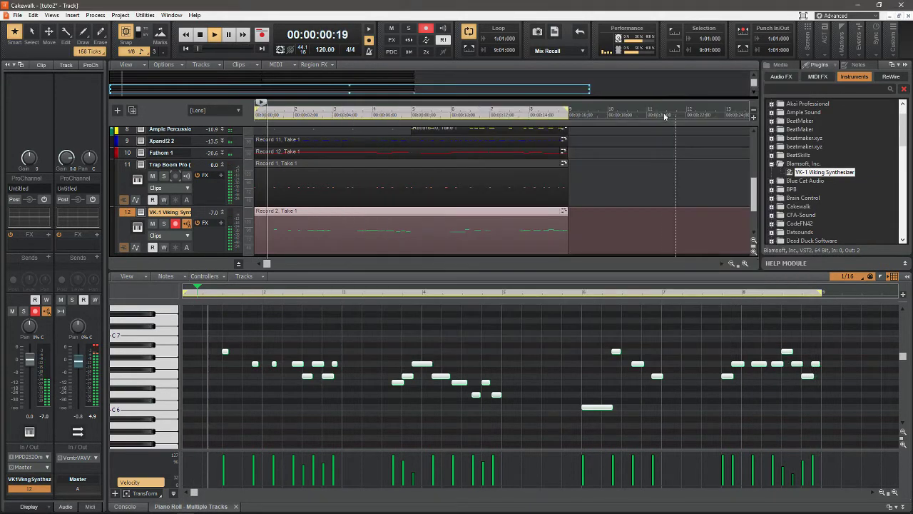
left_click(799, 76)
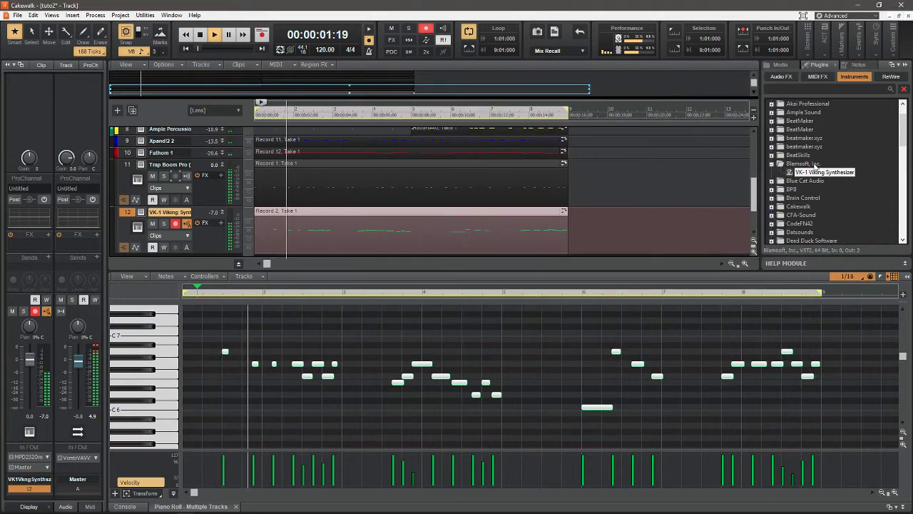
Collapse the Blamsoft, Inc. folder in the instrument plug-ins list and stop the loop playback
left_click(772, 165)
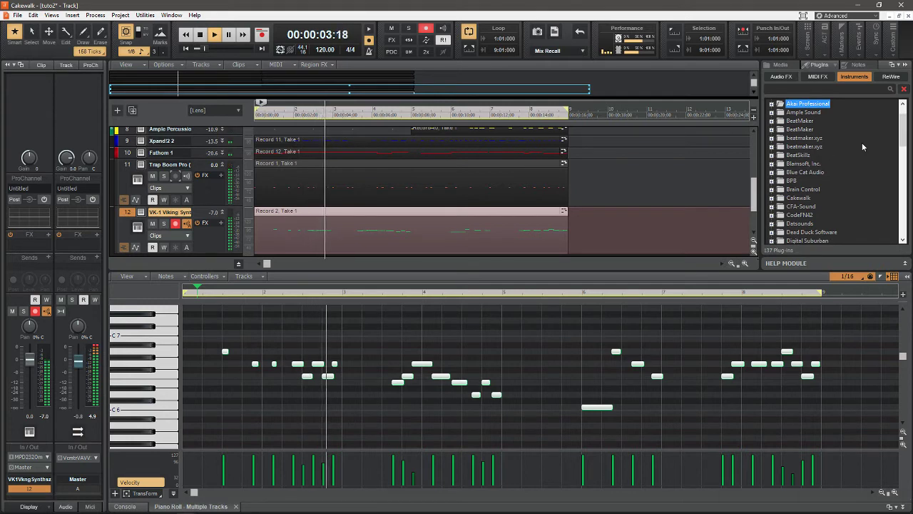
key("space")
left_click_drag(902, 140, 905, 125)
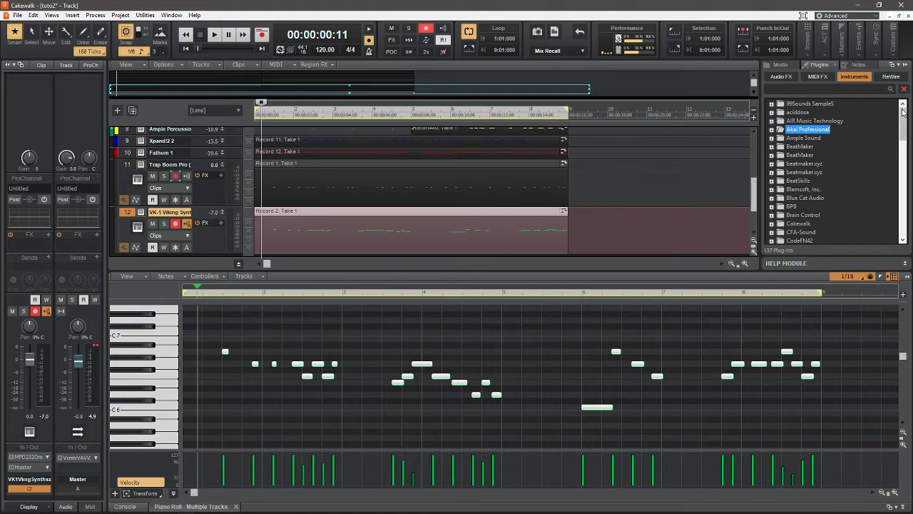
Insert the A1TriggerGate audio effect from the A1AUDIO.de folder on the VK-1 Viking Synthesizer track and close its window
left_click(781, 77)
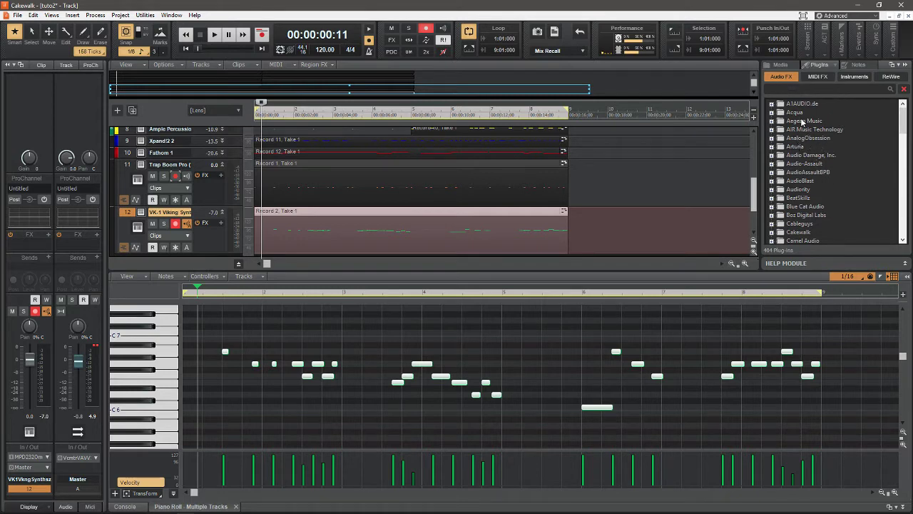
left_click(772, 104)
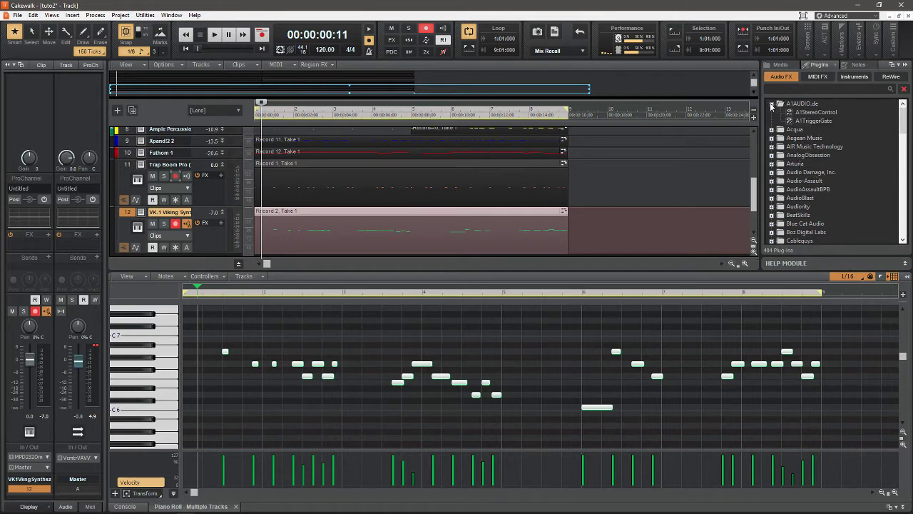
left_click(815, 121)
left_click_drag(815, 122, 227, 240)
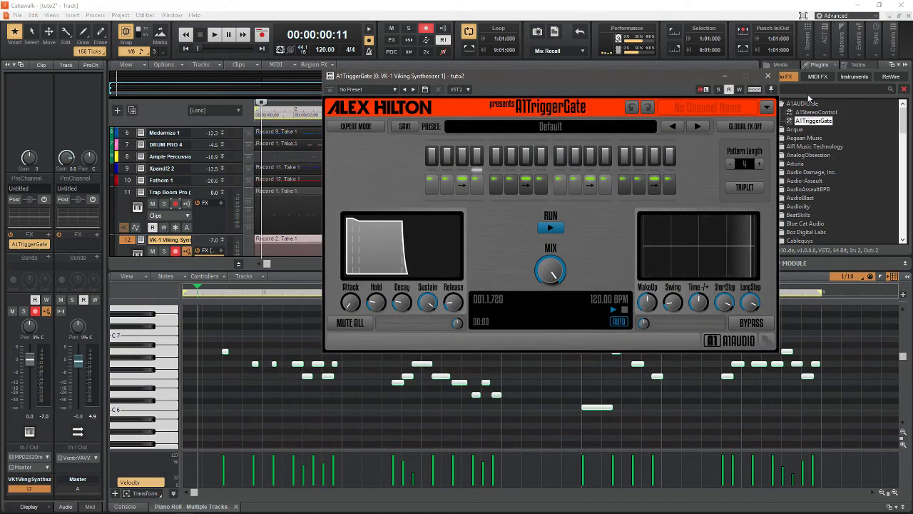
left_click(767, 76)
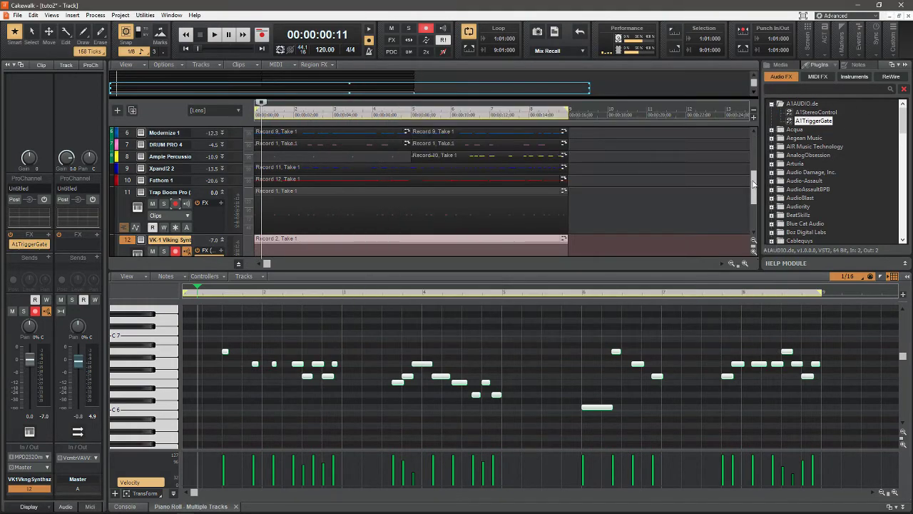
With the loop playing, try A1TriggerGate's House Rhythm 02 + Echo preset with an adjusted output level, and close the effect window
scroll(754, 184, "down", 3)
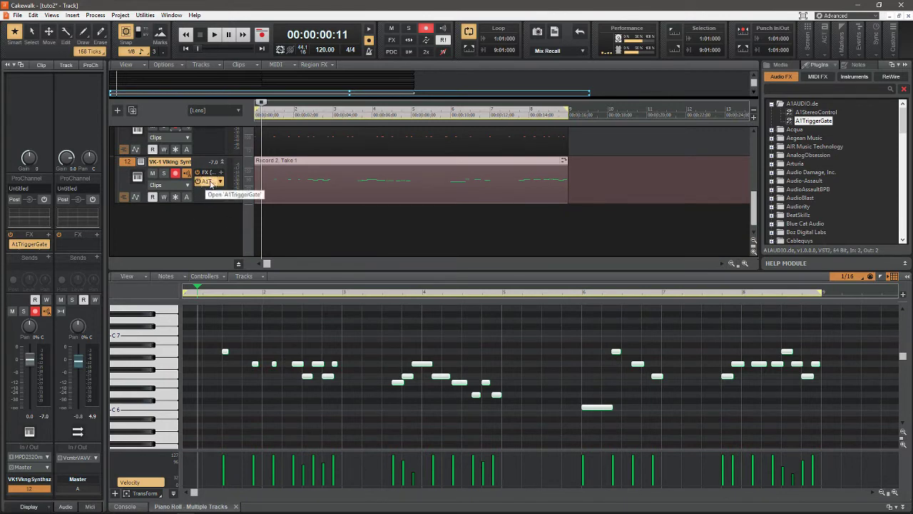
double_click(211, 184)
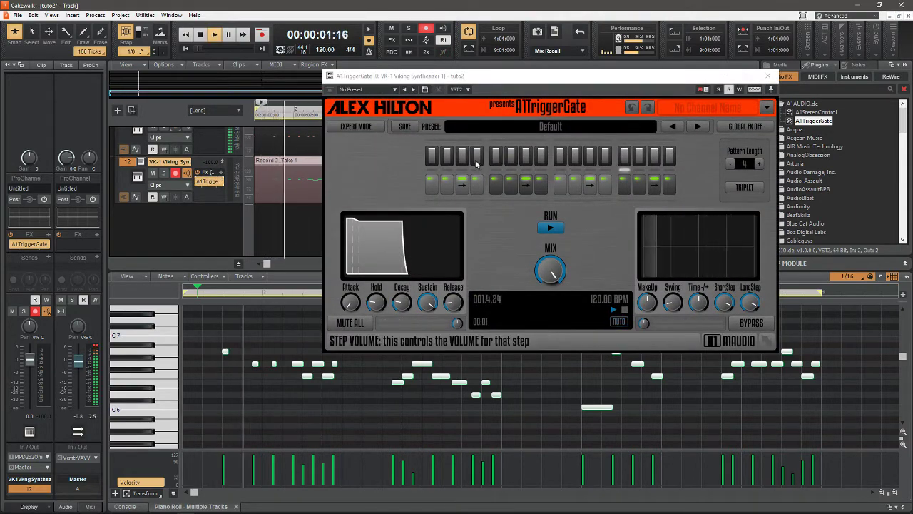
left_click(697, 127)
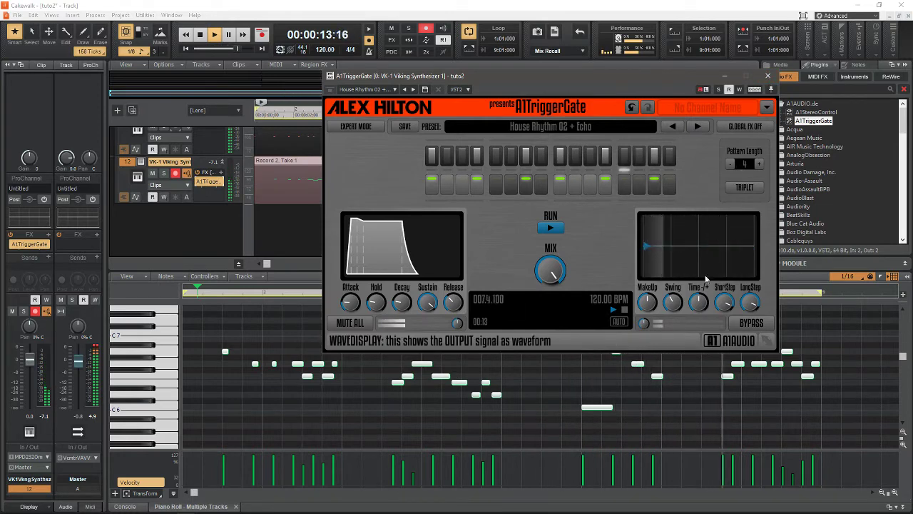
left_click_drag(643, 324, 643, 316)
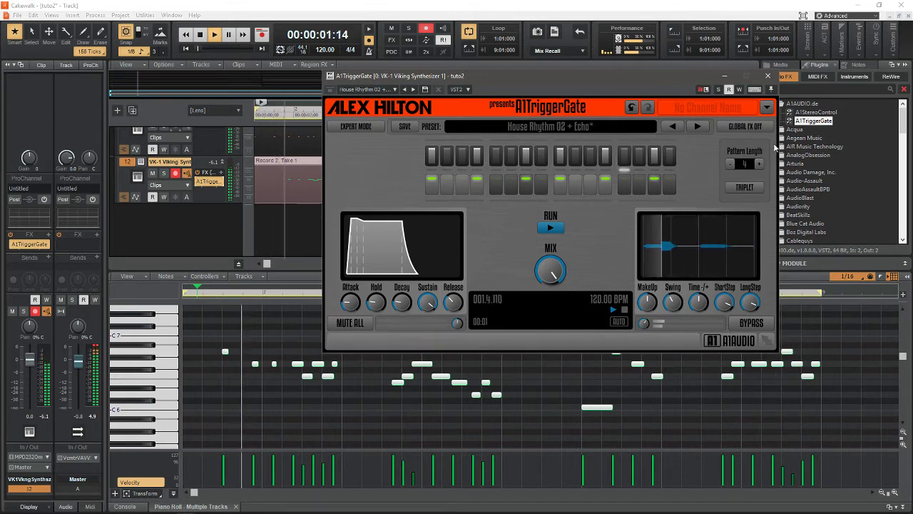
left_click(767, 75)
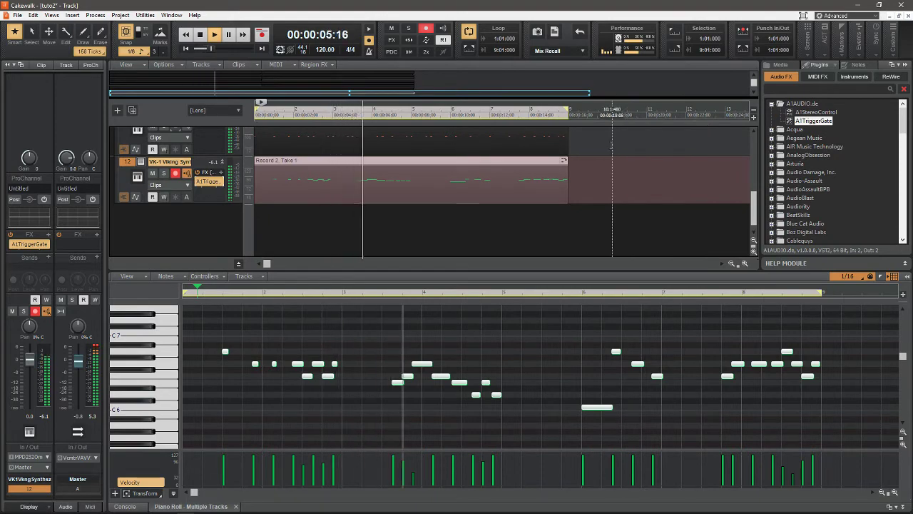
Reopen A1TriggerGate on the VK-1 track, load the TranceGate 02 + Echo preset and close the effect window
double_click(213, 184)
left_click(698, 126)
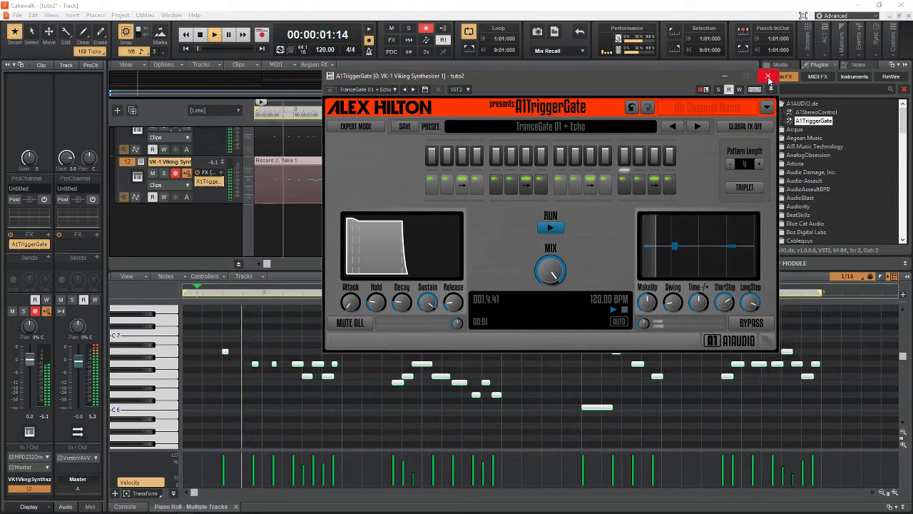
left_click(703, 125)
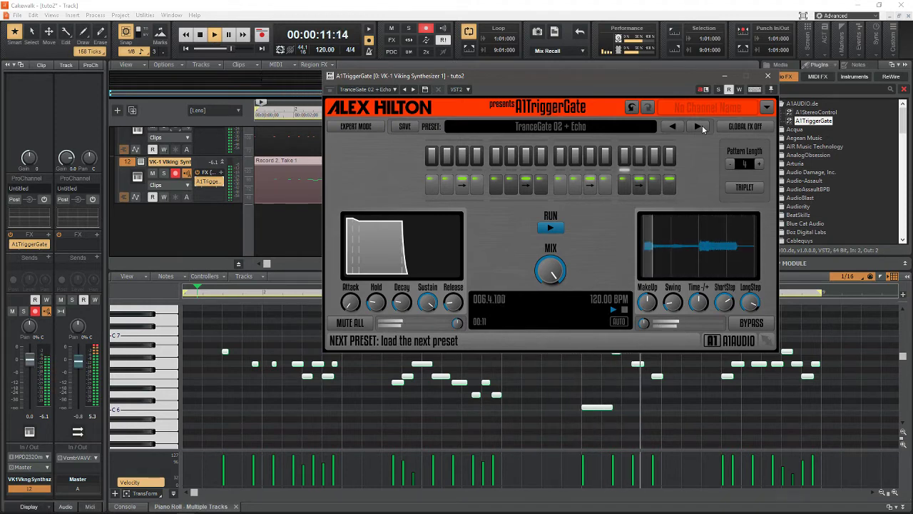
left_click(767, 75)
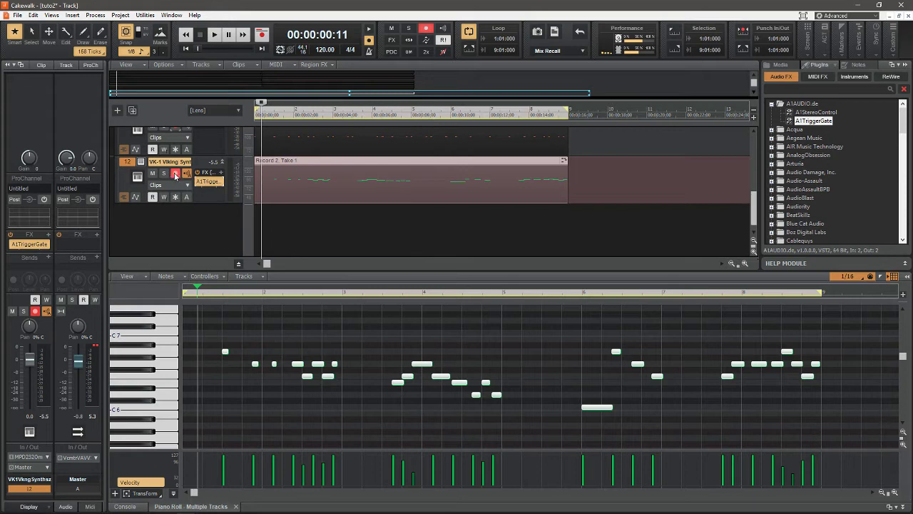
Turn loop playback off and back on
left_click(468, 32)
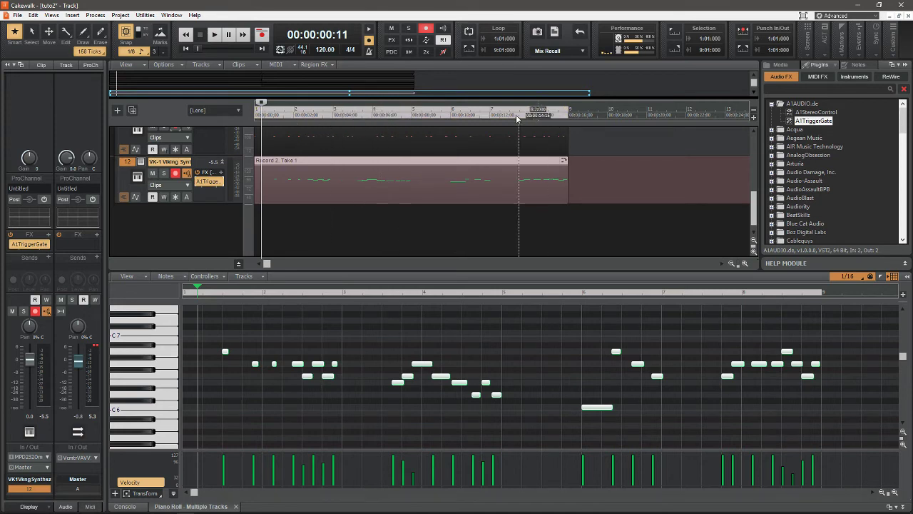
left_click(468, 32)
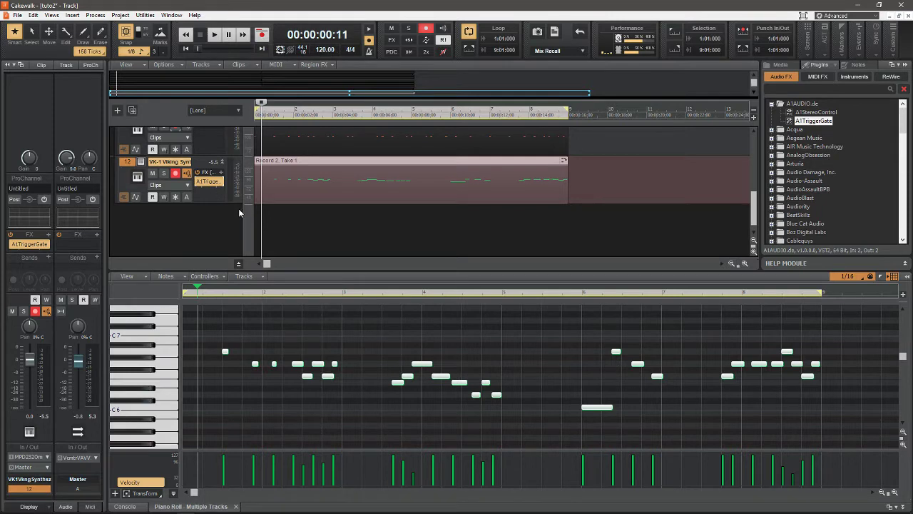
Switch to the Select tool, select all VK-1 lead notes in the piano roll and quantize them to a 1/8 duration
left_click(332, 161)
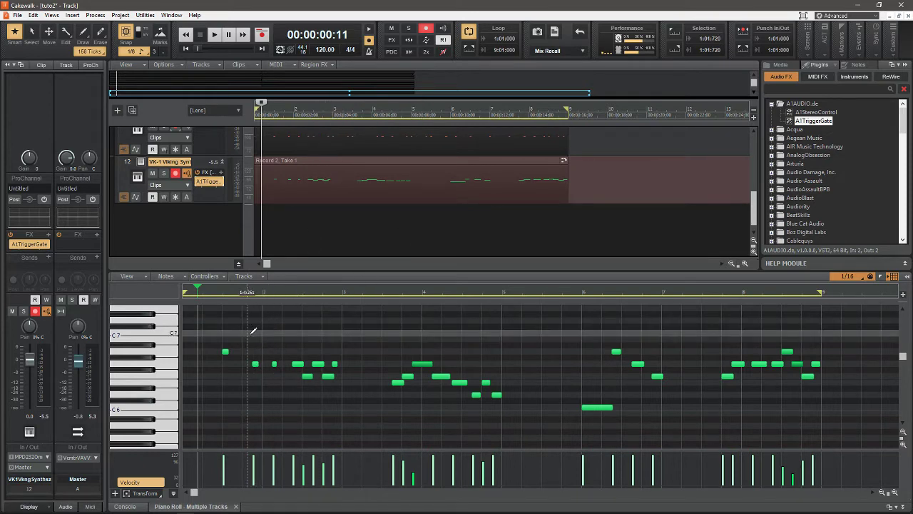
key("ctrl+a")
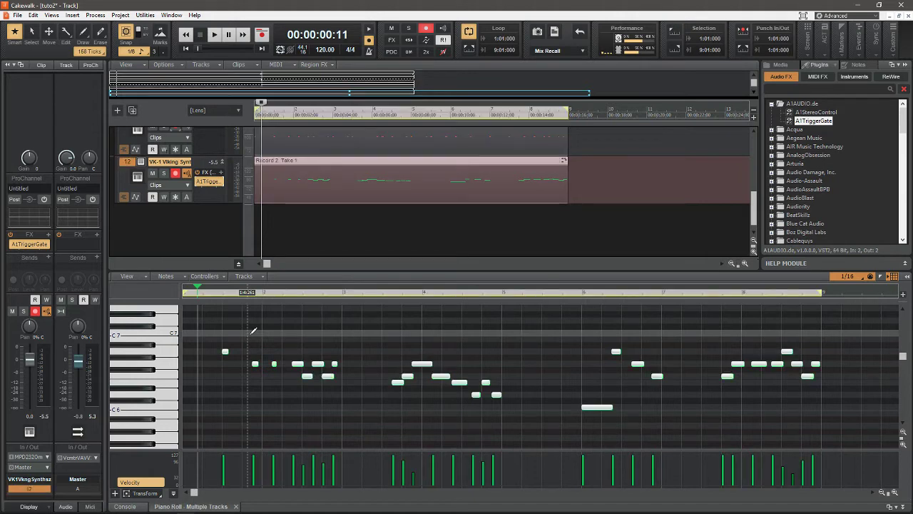
right_click(253, 331)
left_click(32, 32)
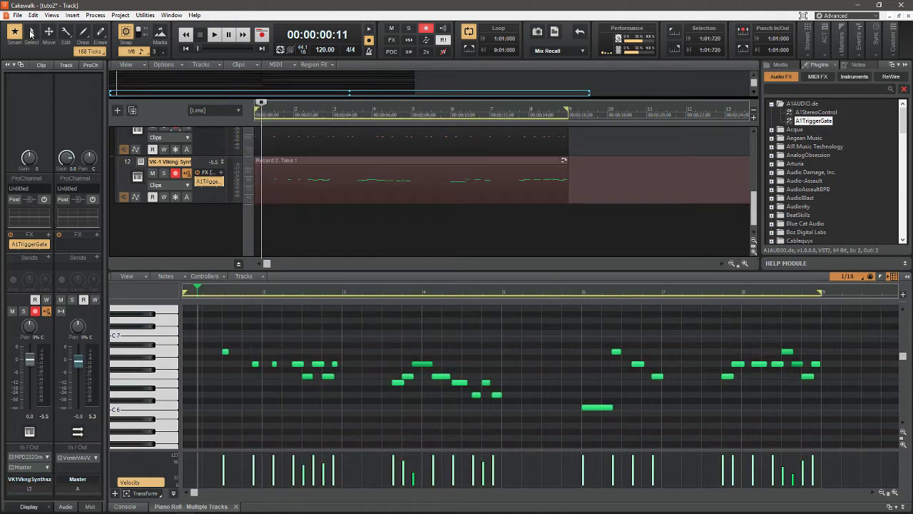
left_click(235, 340)
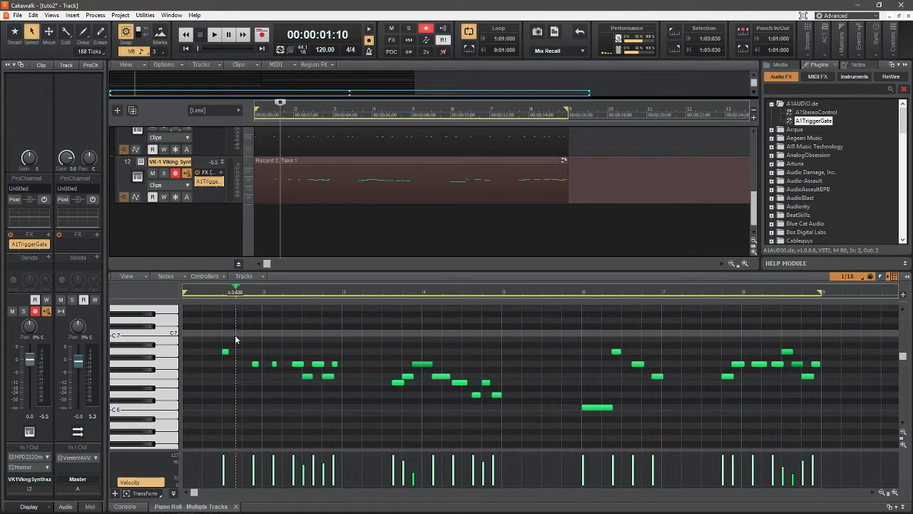
key("ctrl+a")
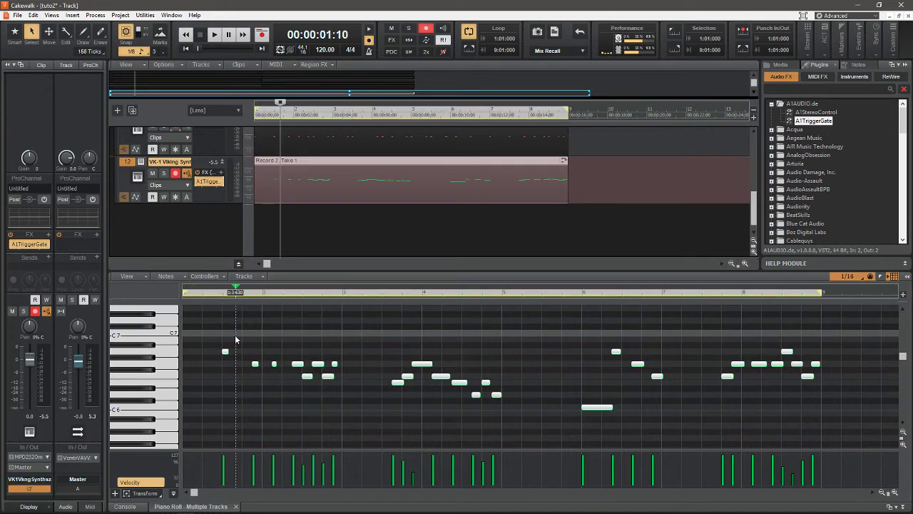
key("q")
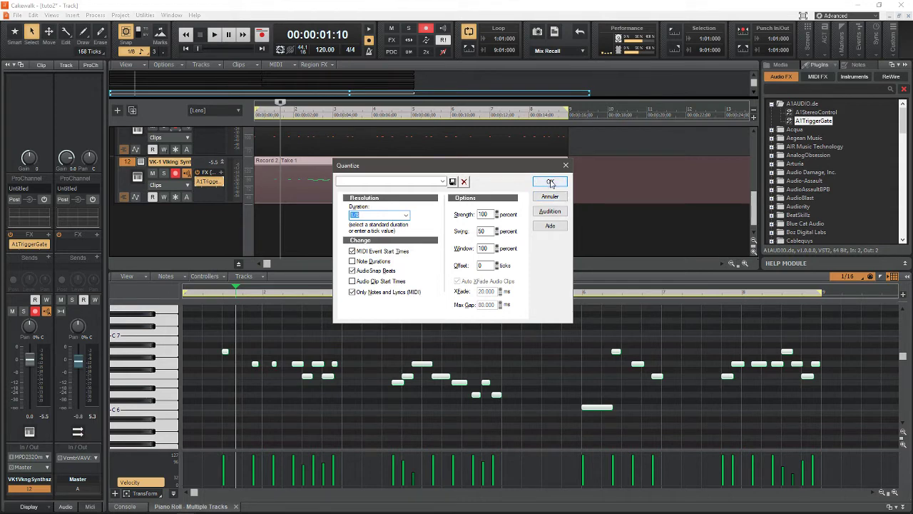
left_click(406, 215)
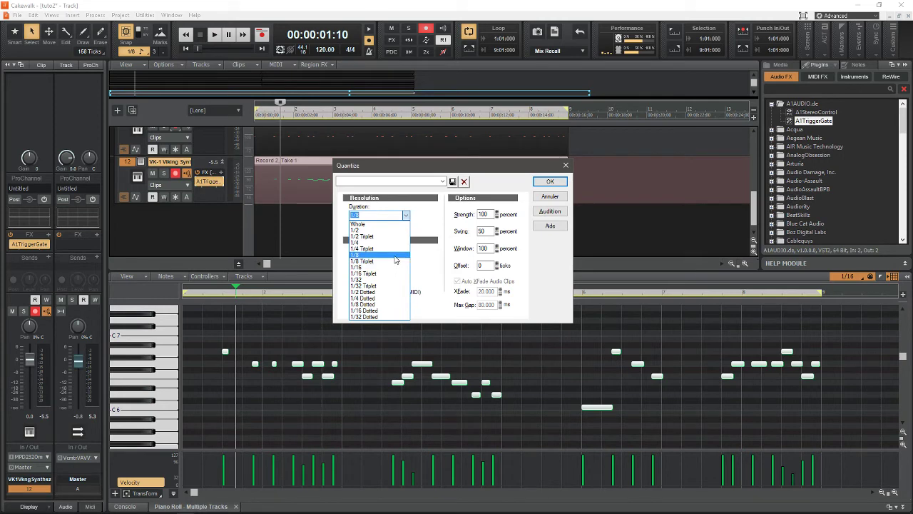
left_click(396, 258)
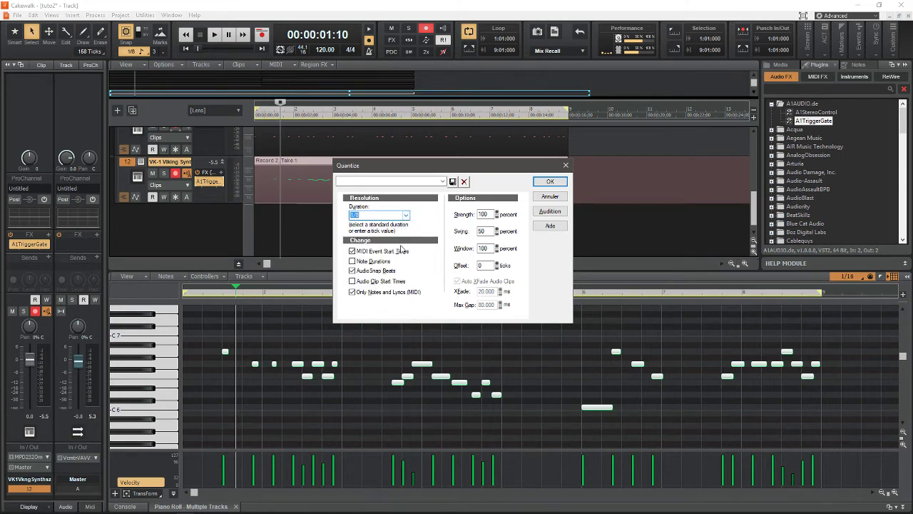
left_click(545, 181)
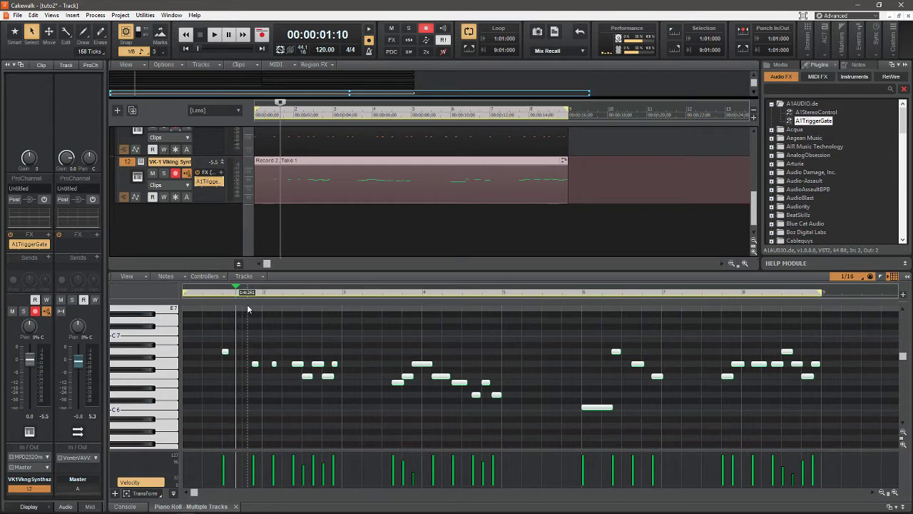
Listen to the quantized lead with the gate effect, stop playback and collapse the A1AUDIO.de folder
key("space")
key("space")
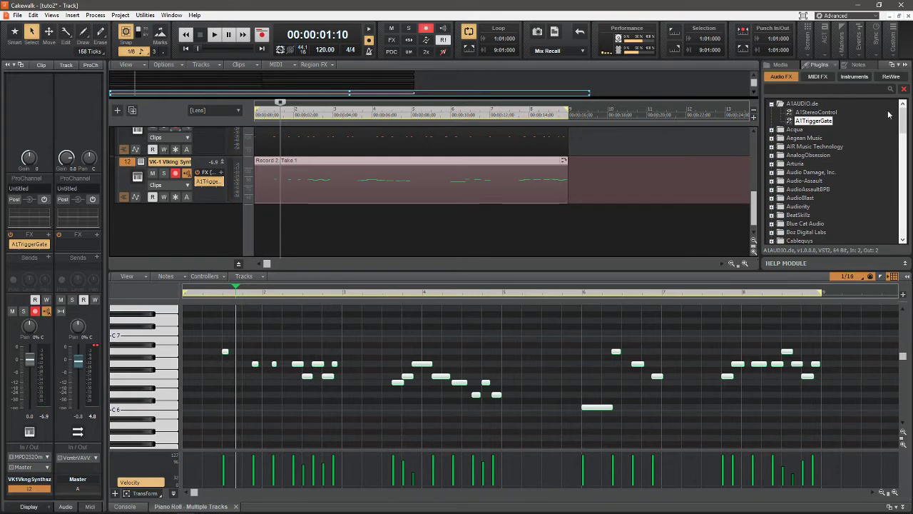
mouse_move(902, 117)
left_mouse_down()
mouse_move(908, 132)
mouse_move(907, 107)
left_mouse_up()
left_click(772, 104)
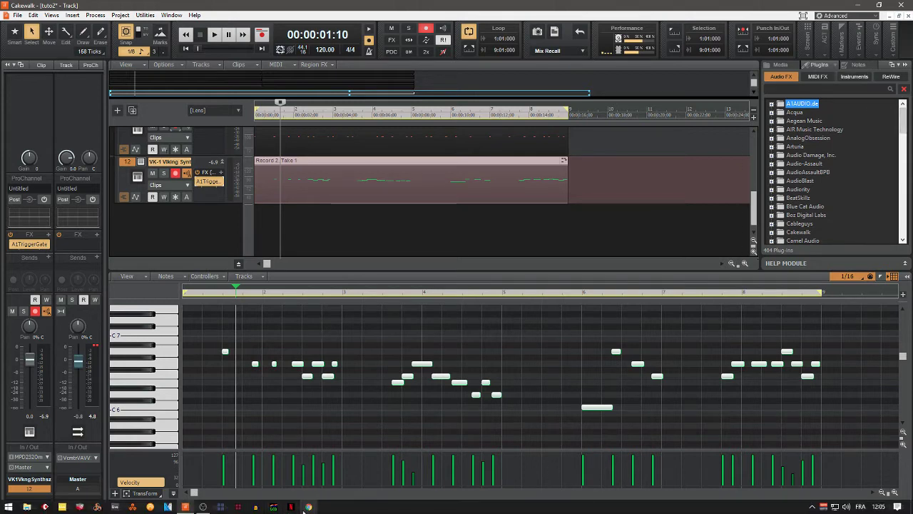
Switch to Chrome and look over the VST Instruments page of VST4FREE
left_click(307, 506)
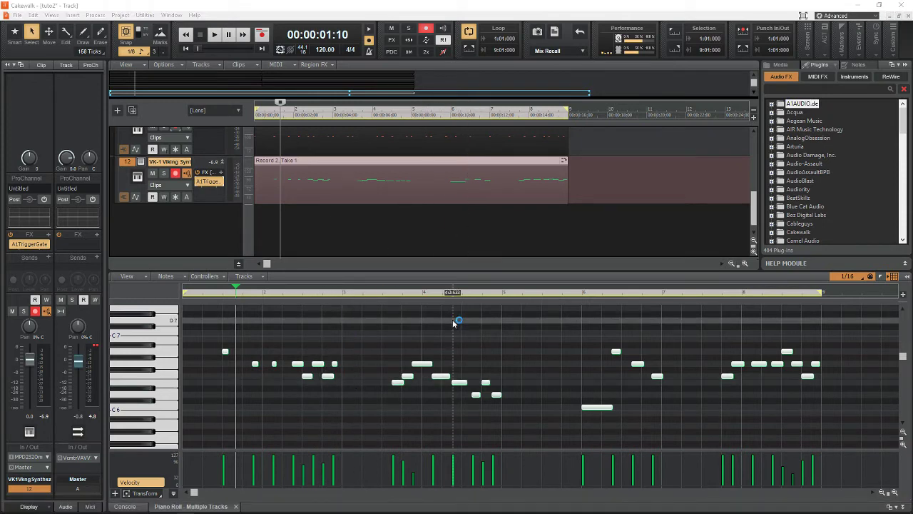
mouse_move(361, 508)
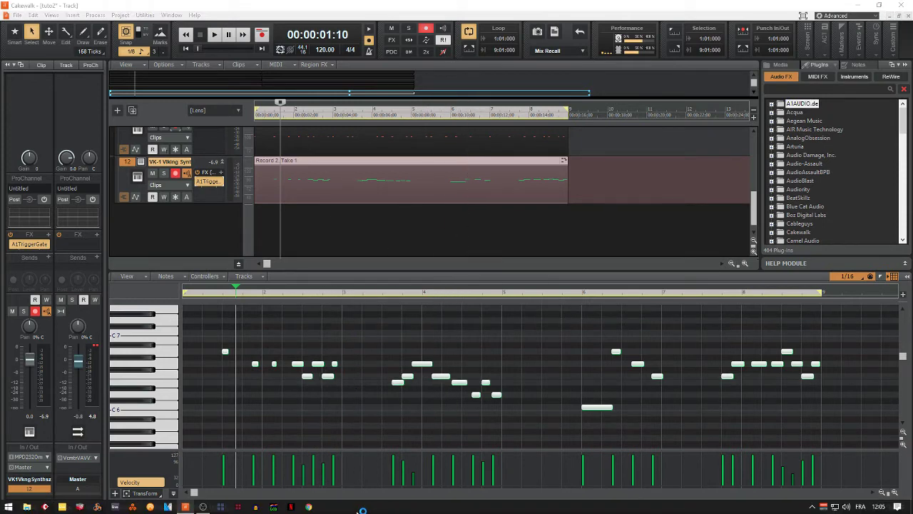
left_click(312, 507)
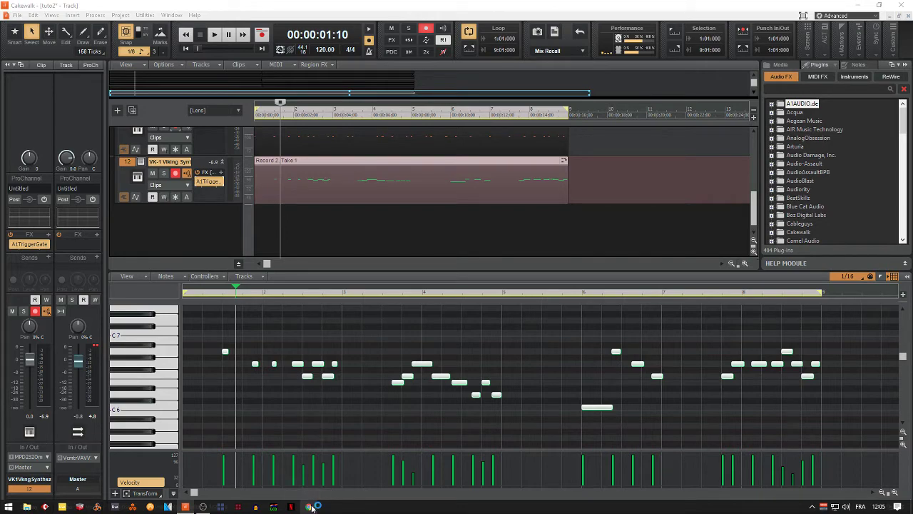
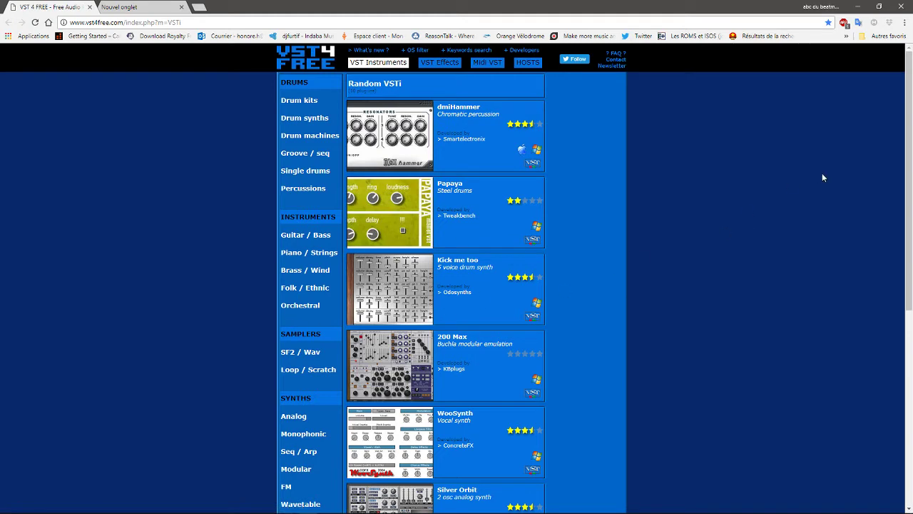
left_click_drag(911, 92, 900, 66)
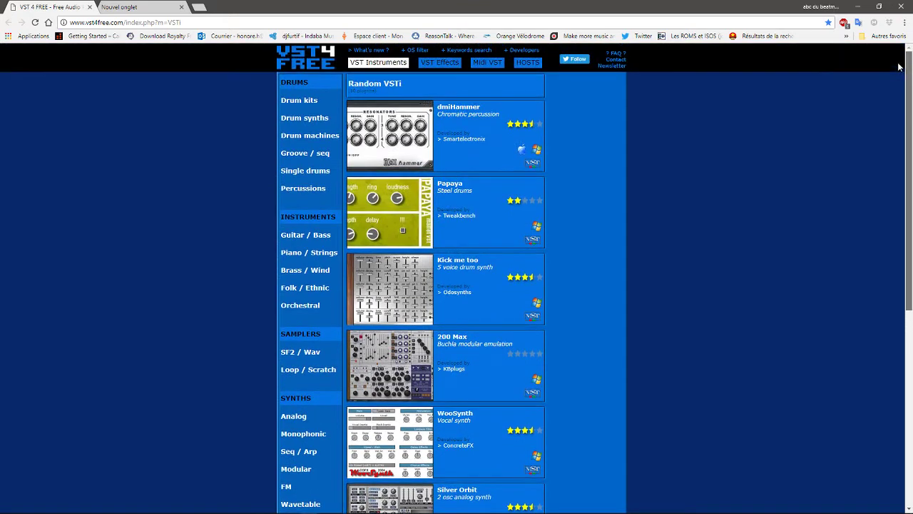
Browse the Drum kits category on VST4FREE and go on to its second page
left_click(311, 101)
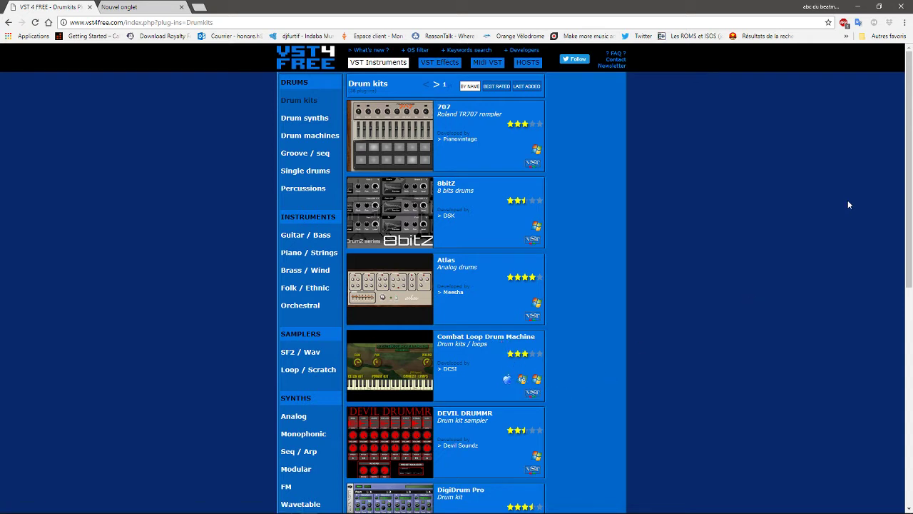
left_click_drag(907, 157, 909, 369)
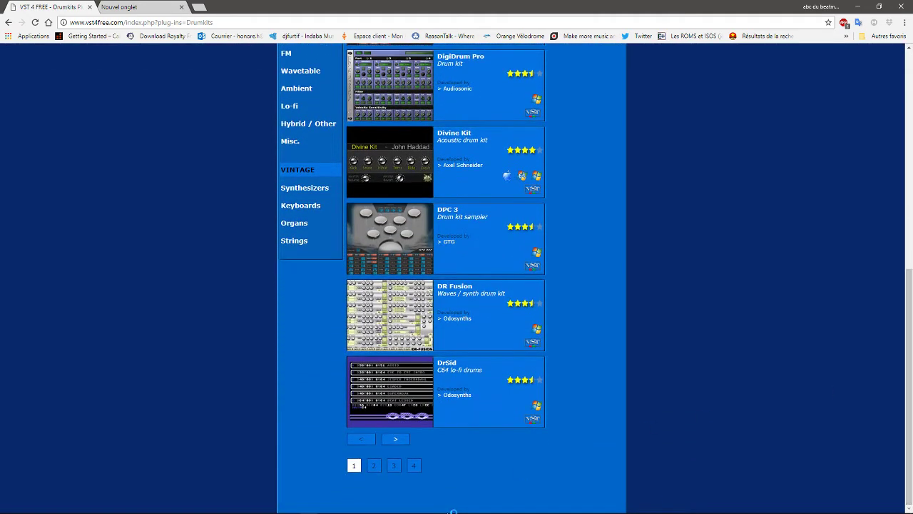
left_click(372, 466)
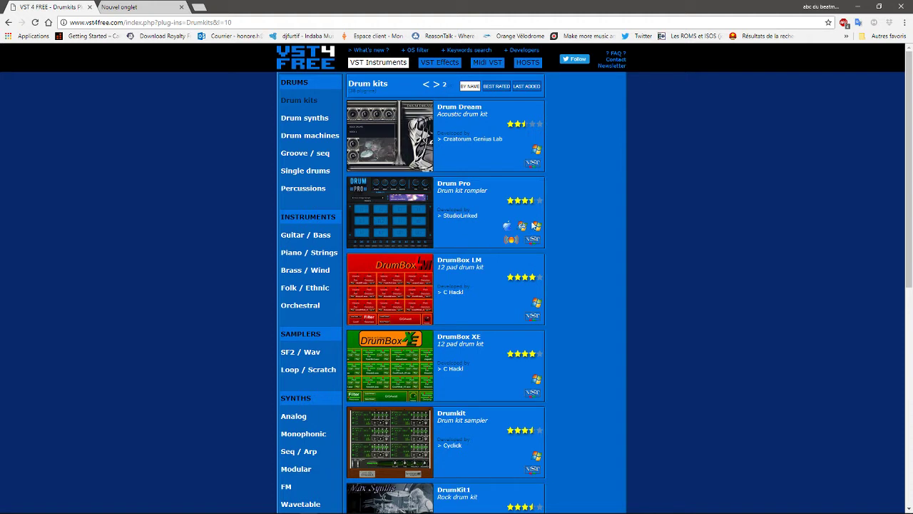
mouse_move(522, 229)
Search Google for kvr in the empty browser tab and open the KVR Audio website
left_click(165, 8)
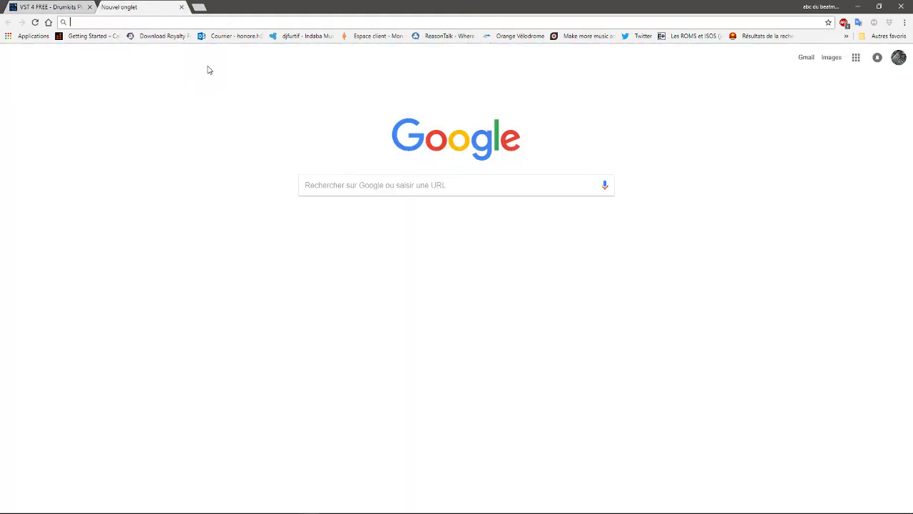
left_click(332, 184)
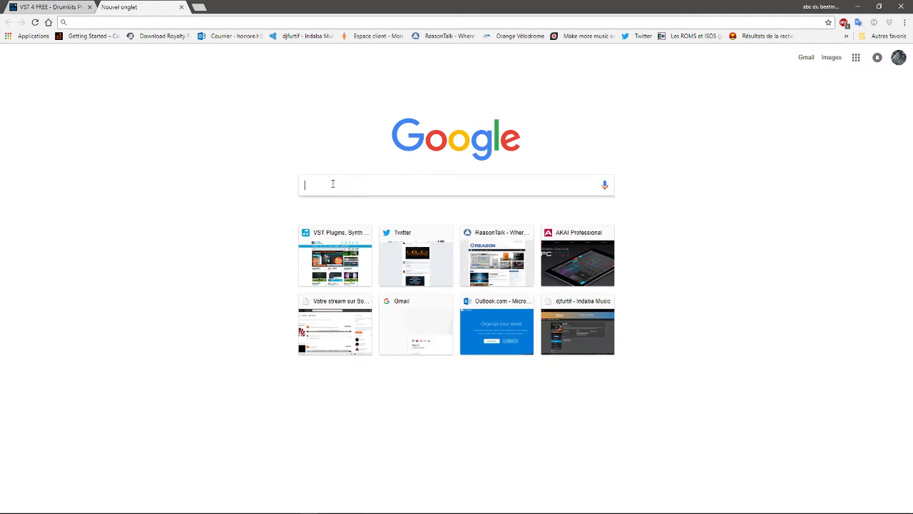
type("kvr")
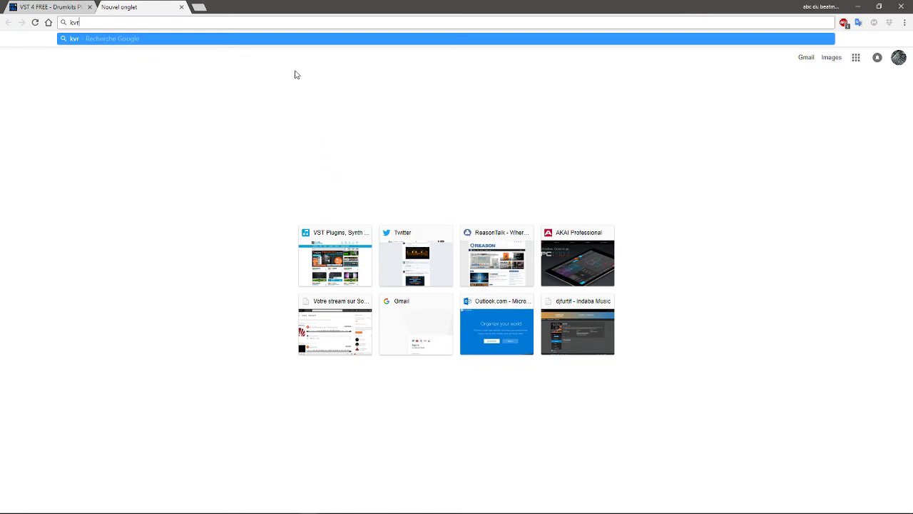
key("Return")
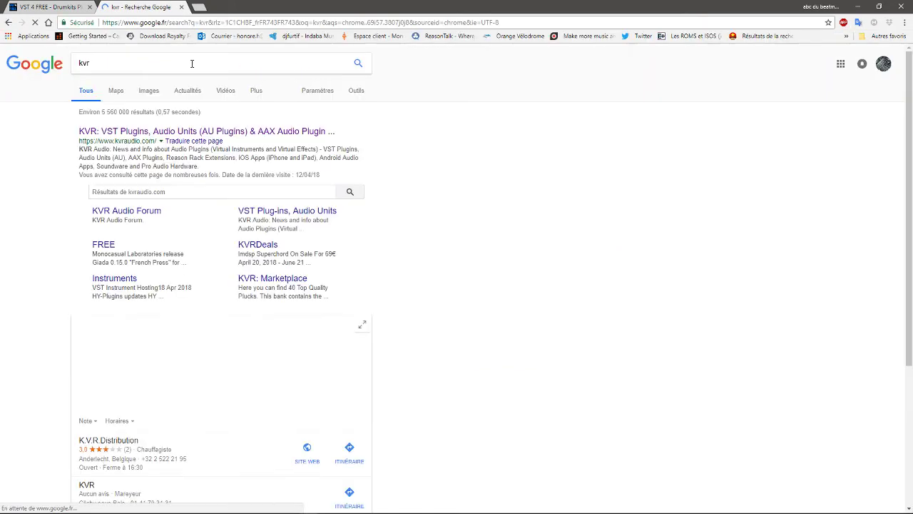
left_click(160, 133)
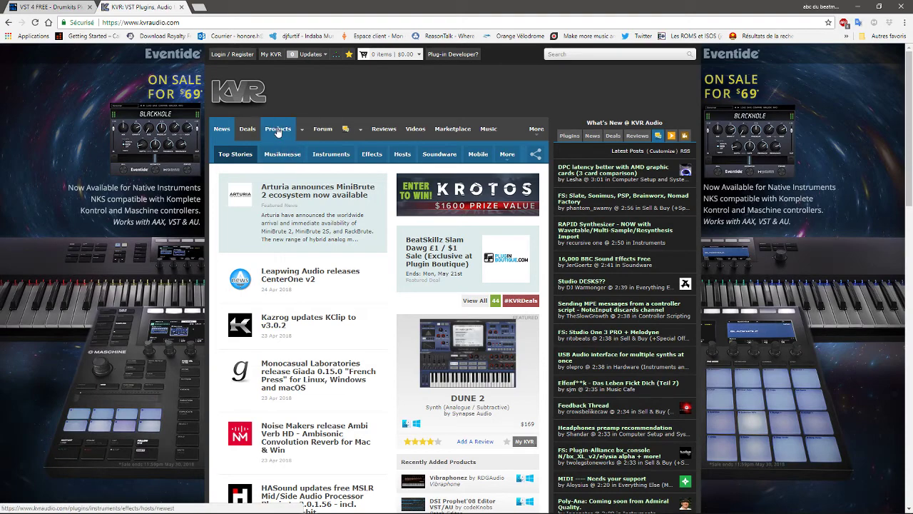
Open KVR's product listing and filter it to free Windows plug-ins of the Instrument type only
left_click(278, 130)
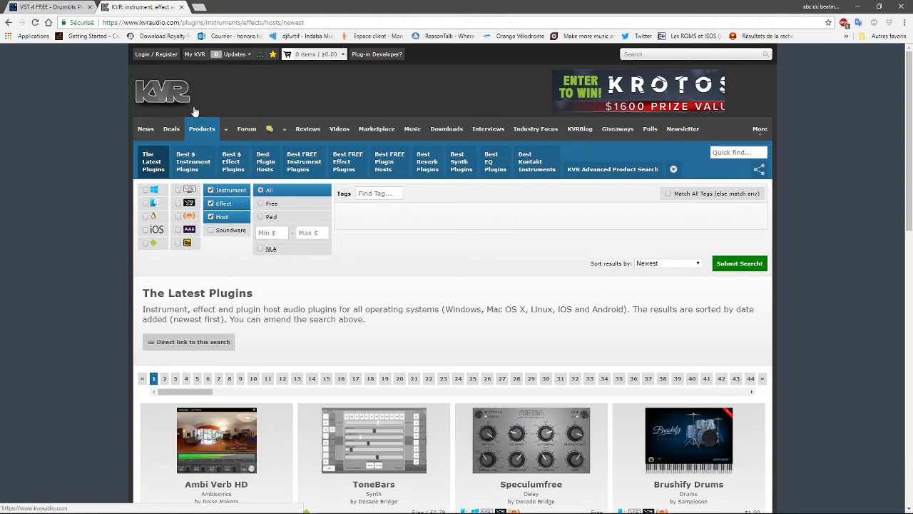
left_click(210, 191)
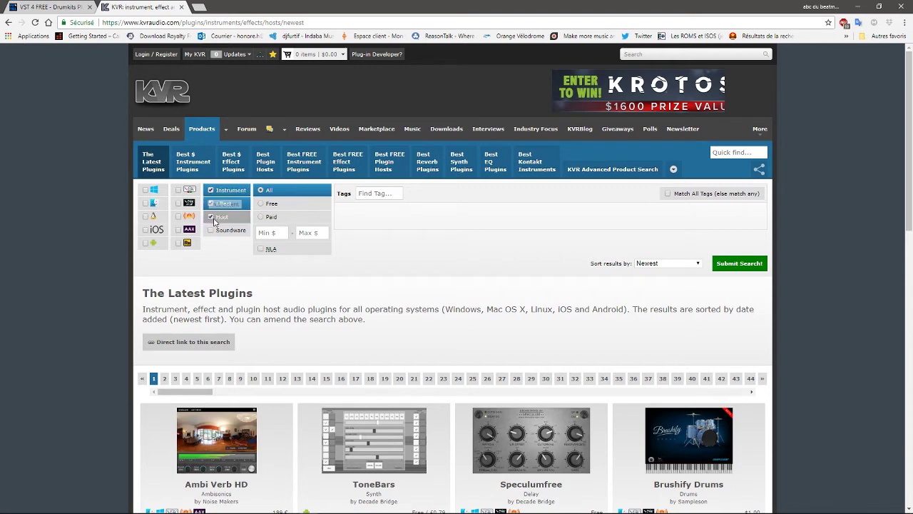
left_click(211, 217)
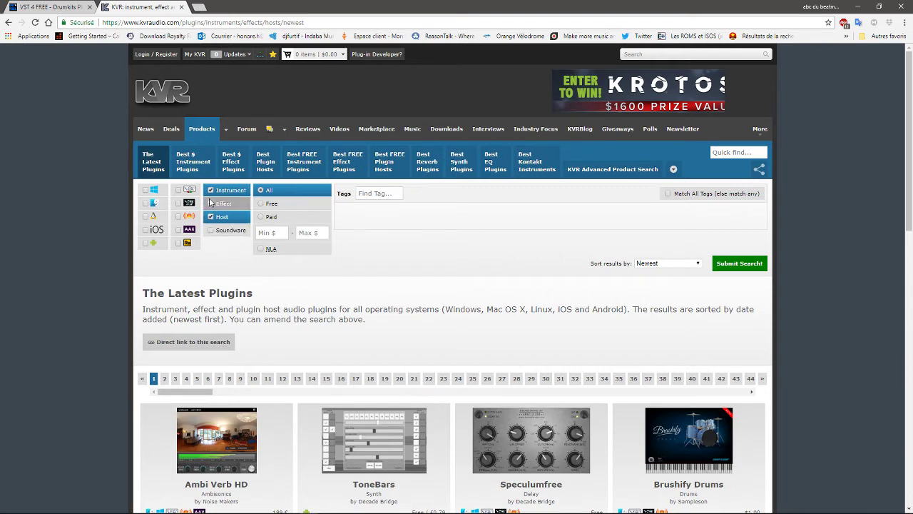
left_click(211, 216)
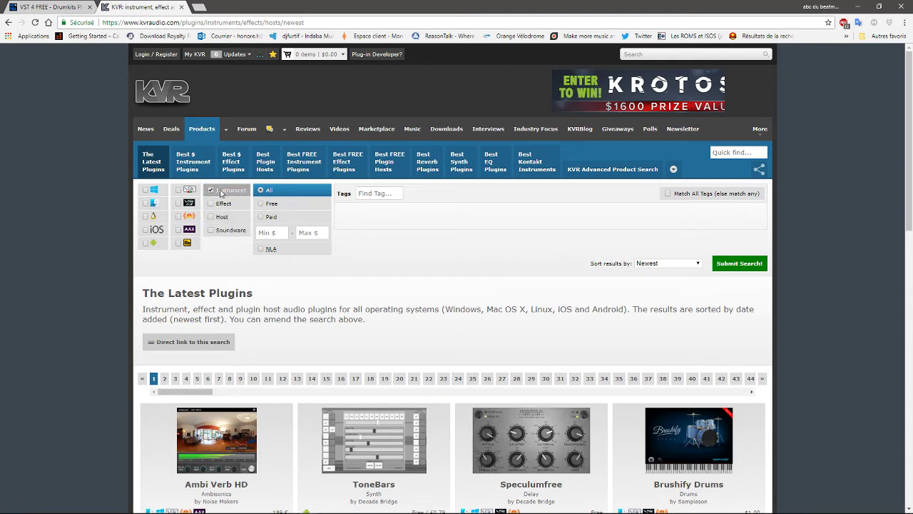
left_click(261, 203)
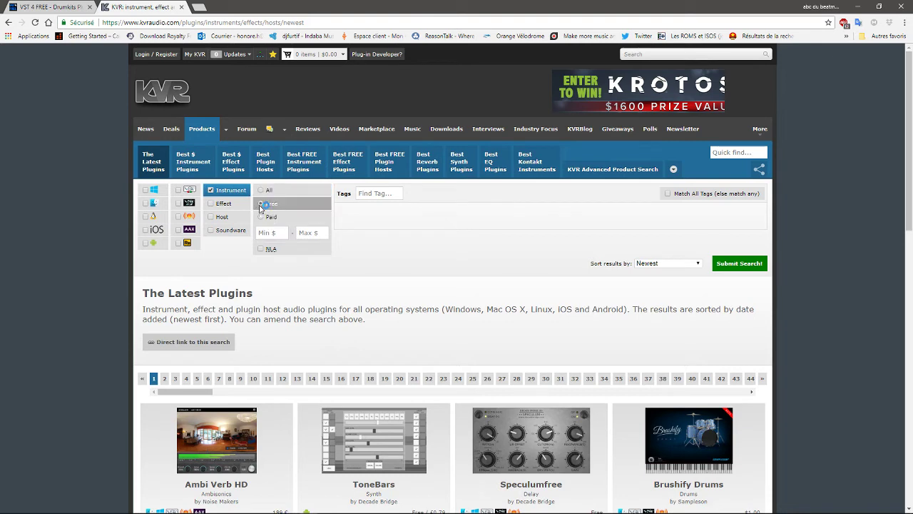
left_click(146, 191)
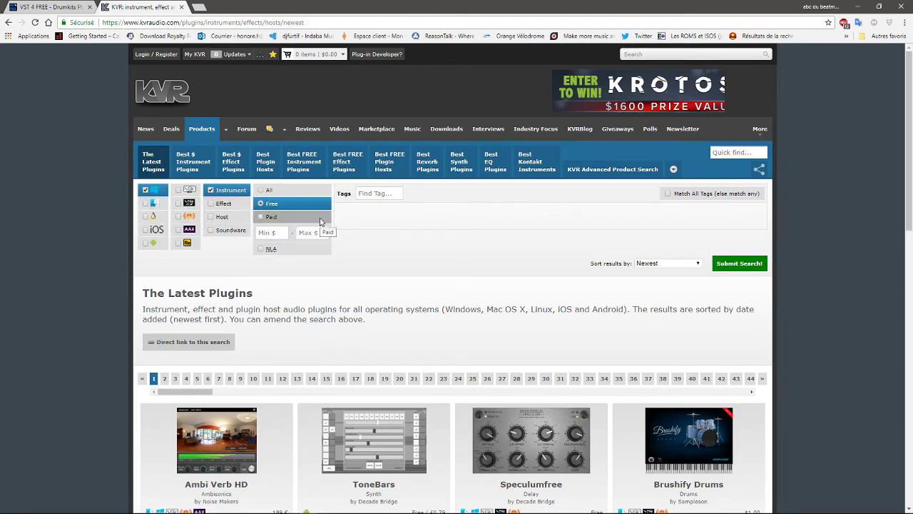
left_click(740, 263)
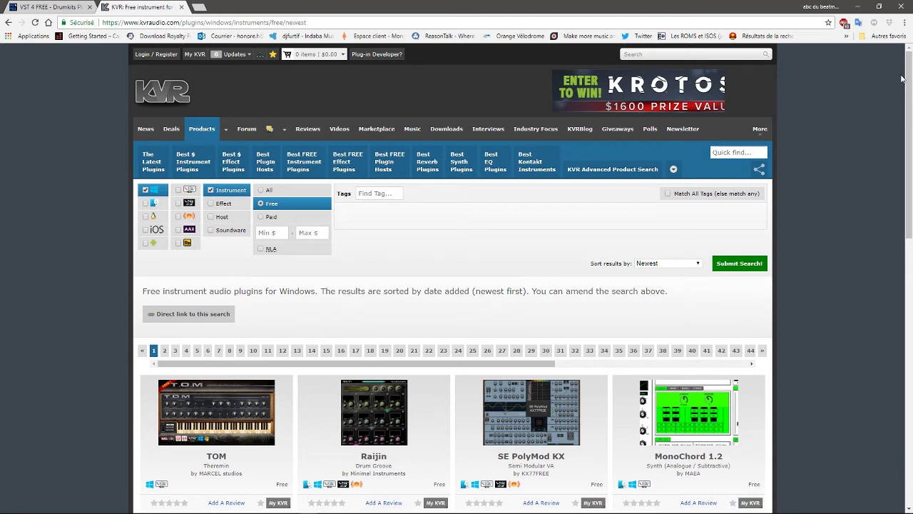
Look through the free instrument results, open SE PolyMod KX and examine its description and download options
scroll(908, 79, "down", 3)
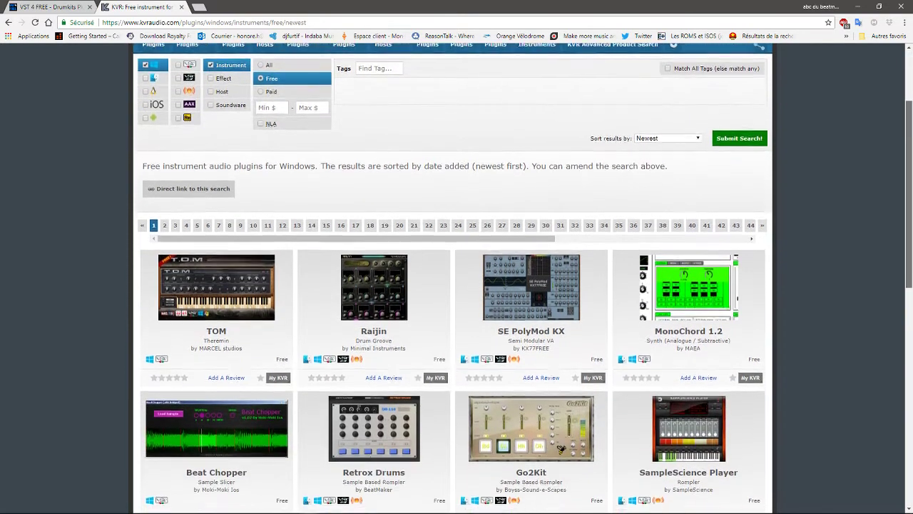
scroll(457, 278, "down", 2)
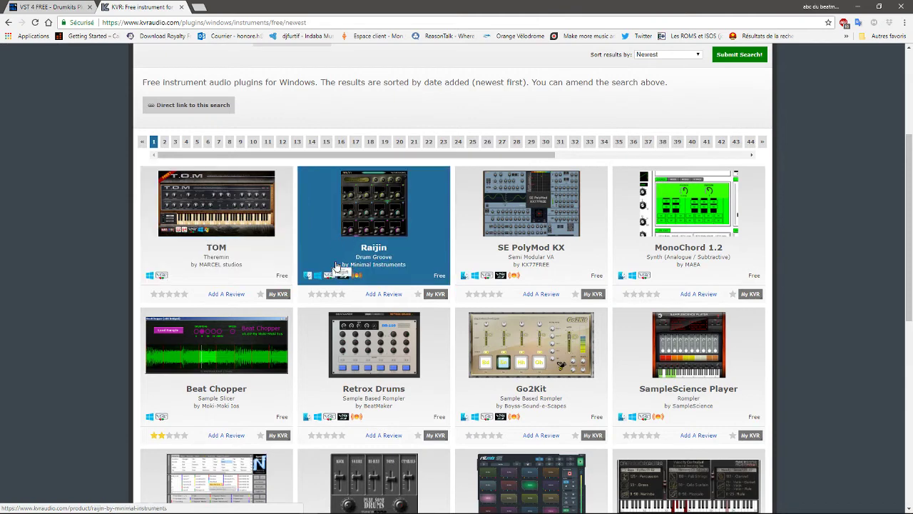
left_click(521, 214)
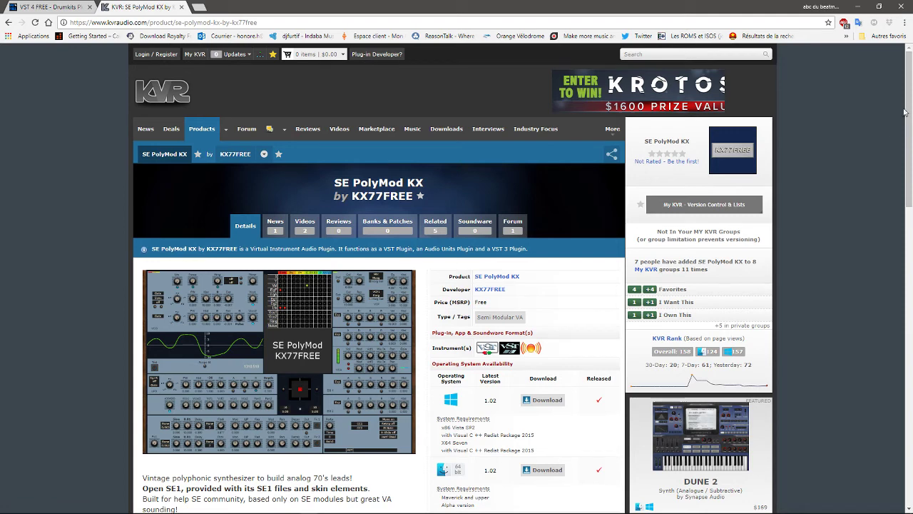
left_click_drag(905, 112, 905, 175)
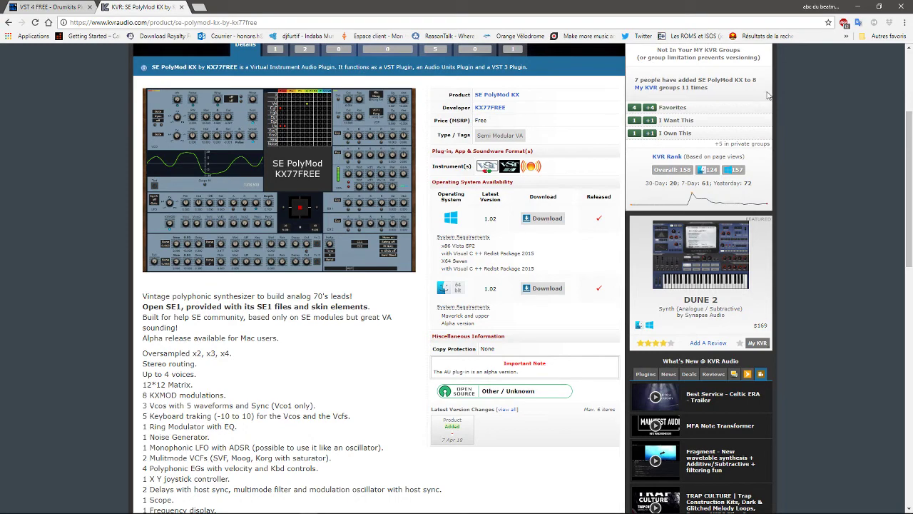
left_click_drag(905, 136, 905, 71)
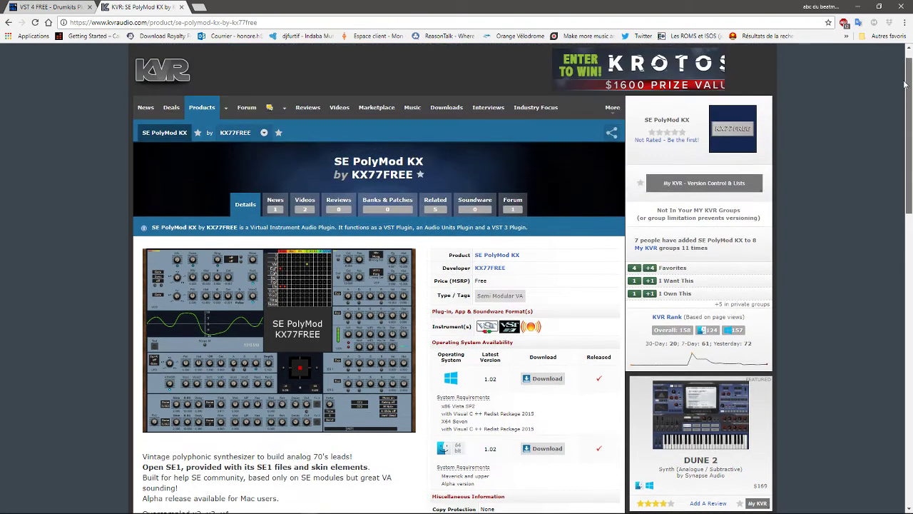
Return to the results, open the SampleScience Player page and read through its description and sound categories
left_click(8, 23)
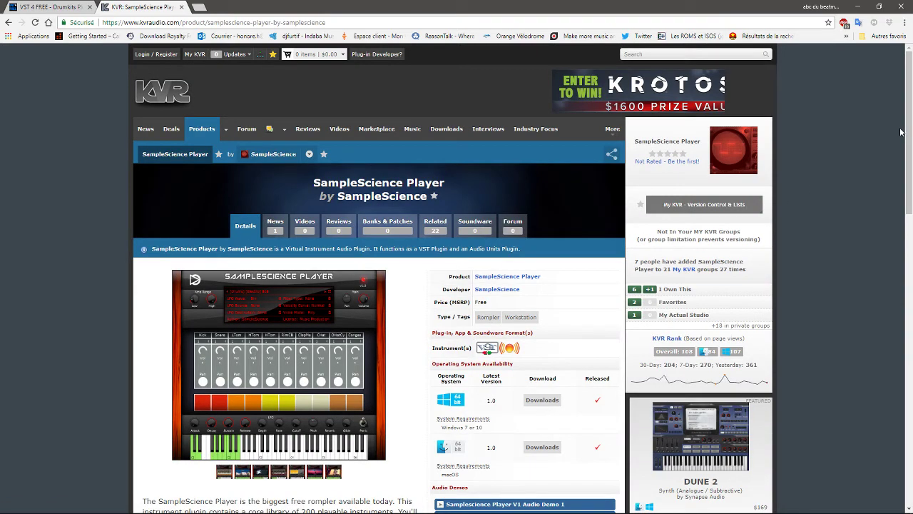
scroll(822, 180, "down", 3)
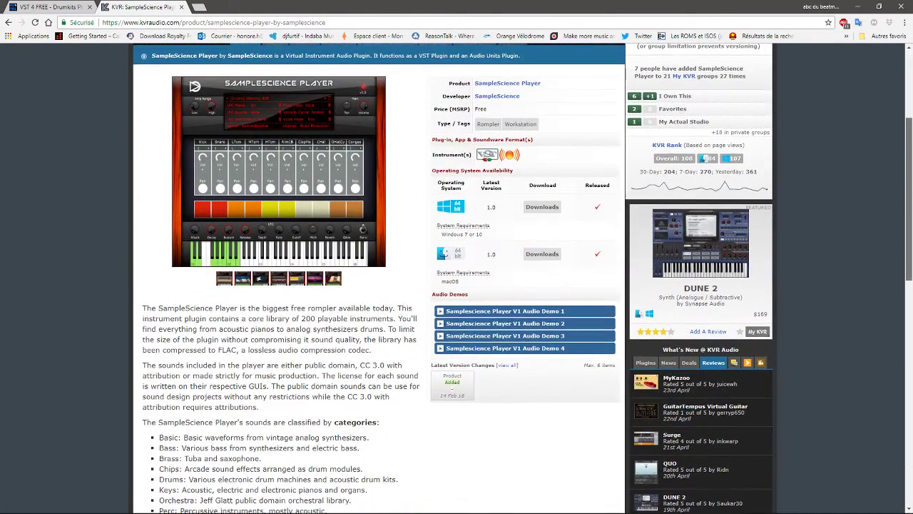
scroll(453, 278, "down", 2)
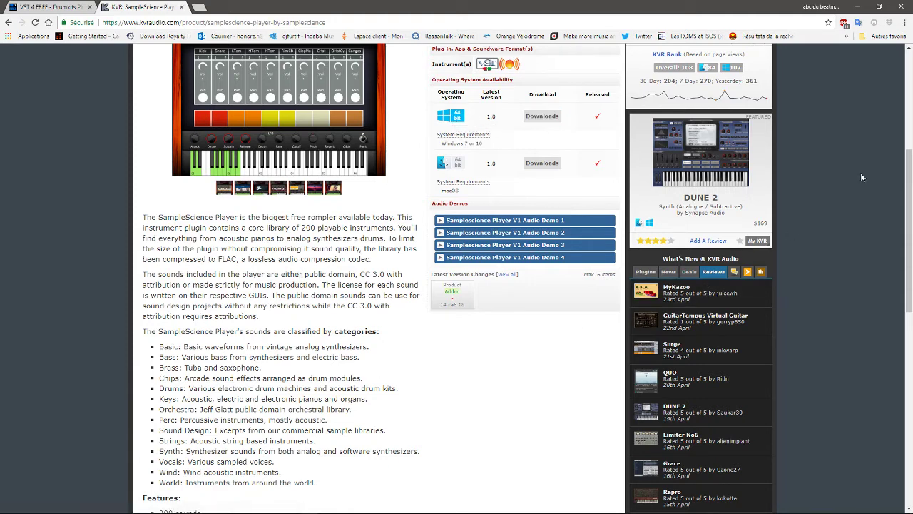
left_click_drag(905, 163, 895, 48)
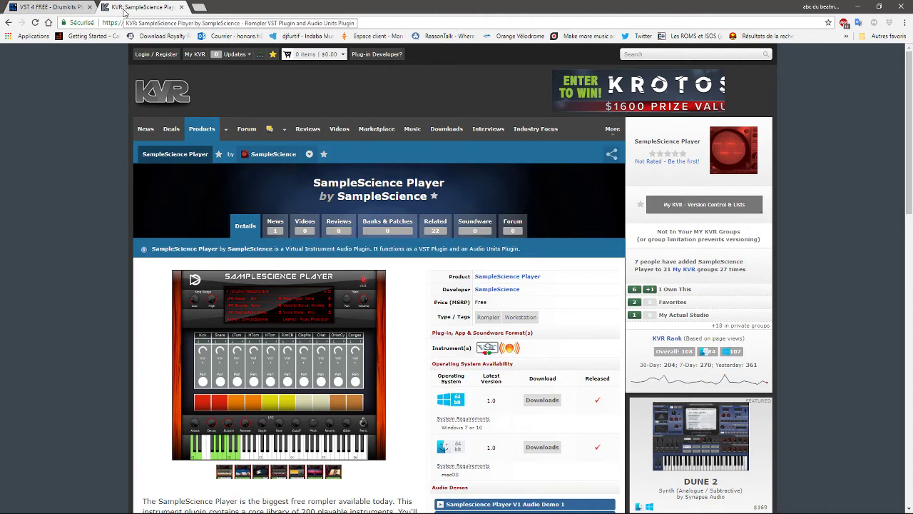
Open the bookmarked Plugin Boutique website in a new browser tab
left_click(200, 7)
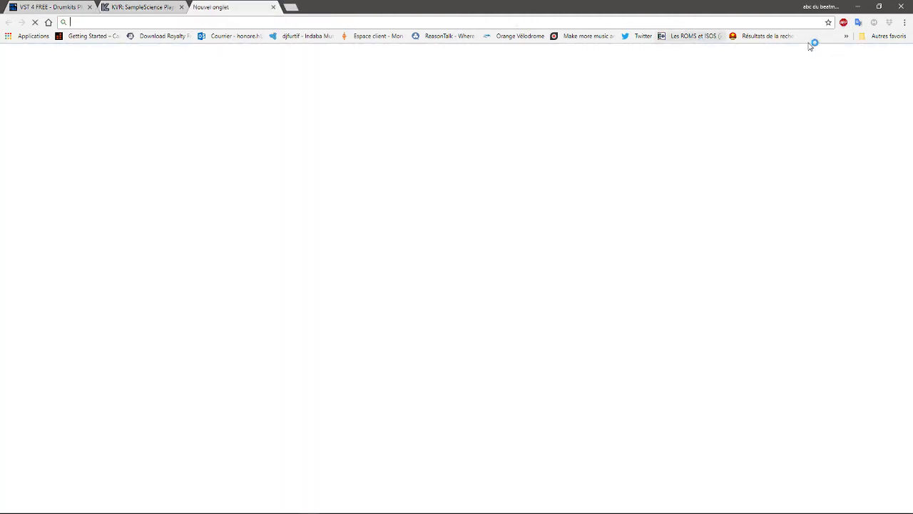
left_click(846, 36)
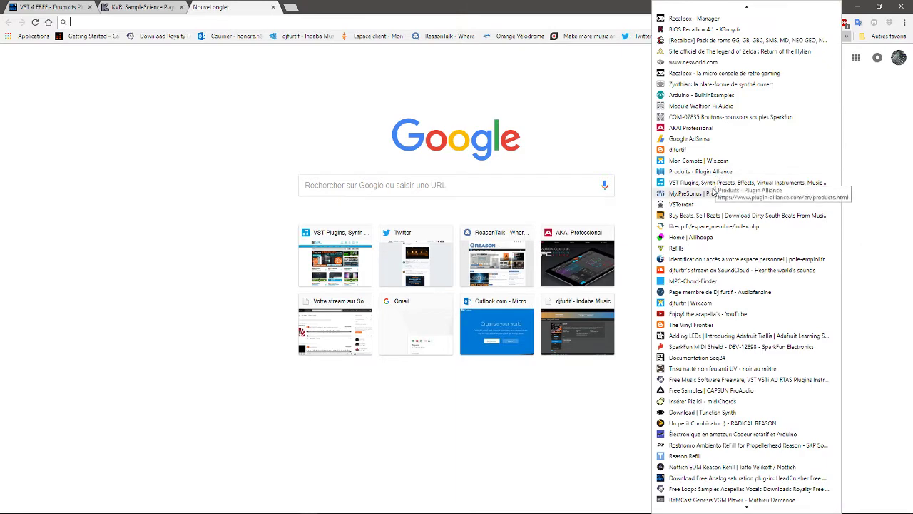
left_click(713, 184)
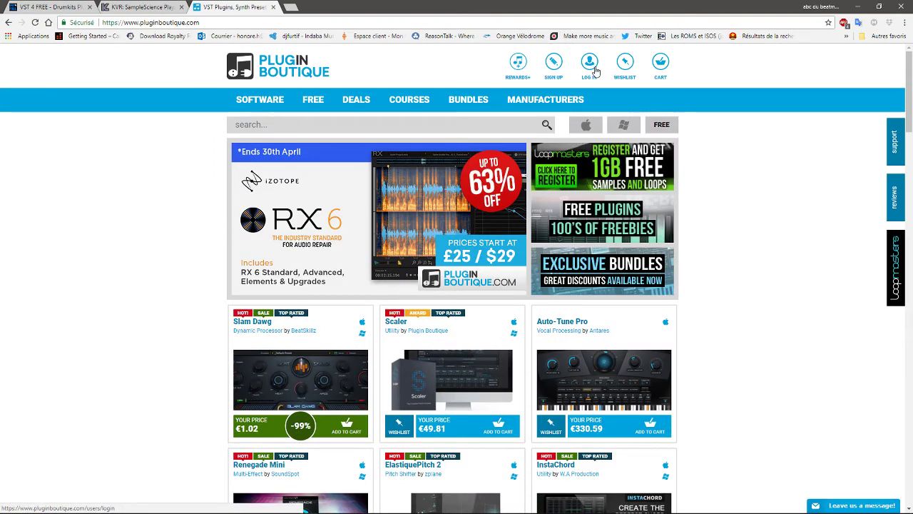
Open Plugin Boutique's free Drum Machine instruments and look through the listed plug-ins
mouse_move(312, 100)
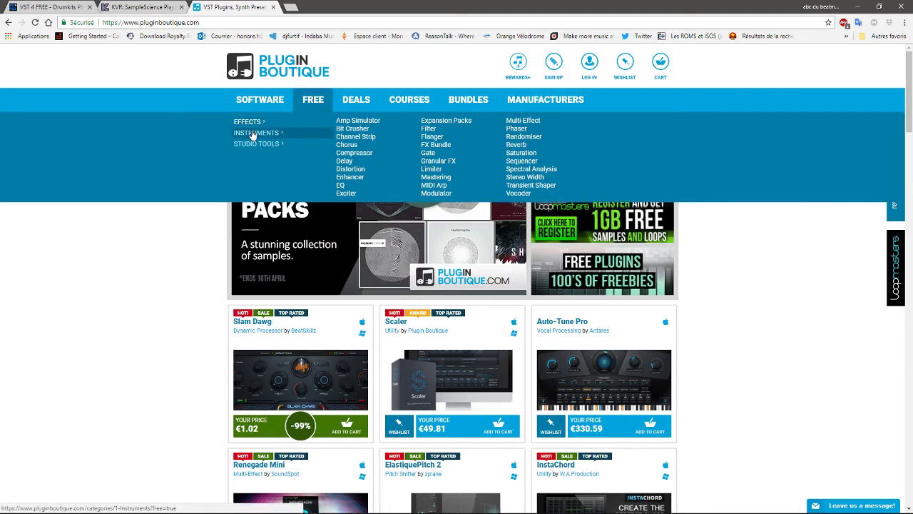
mouse_move(254, 136)
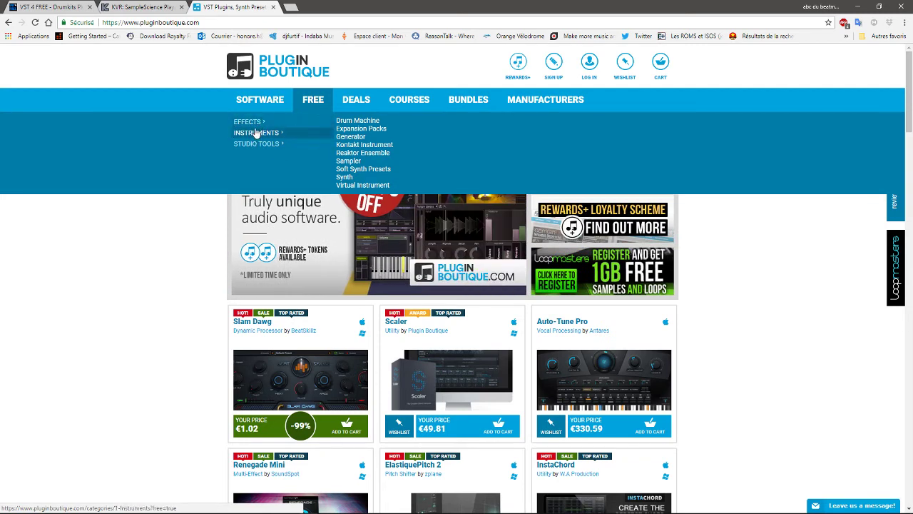
left_click(348, 127)
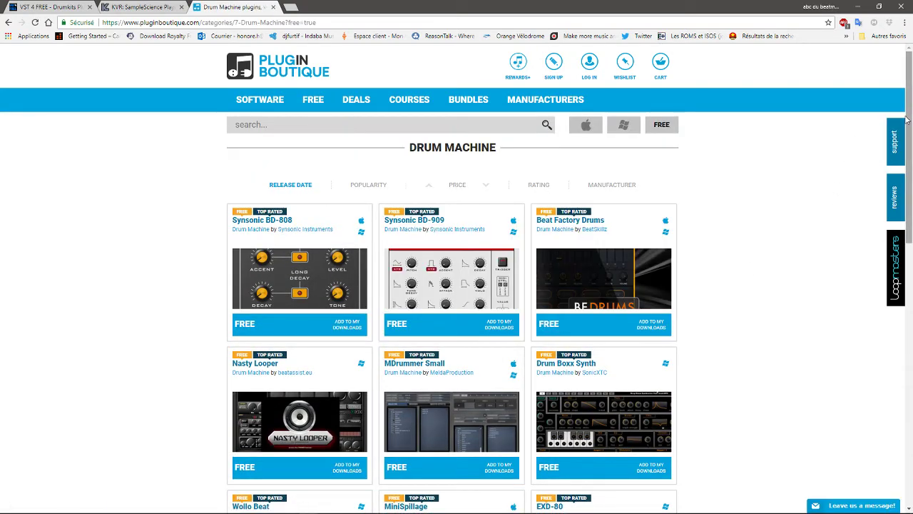
scroll(908, 120, "down", 4)
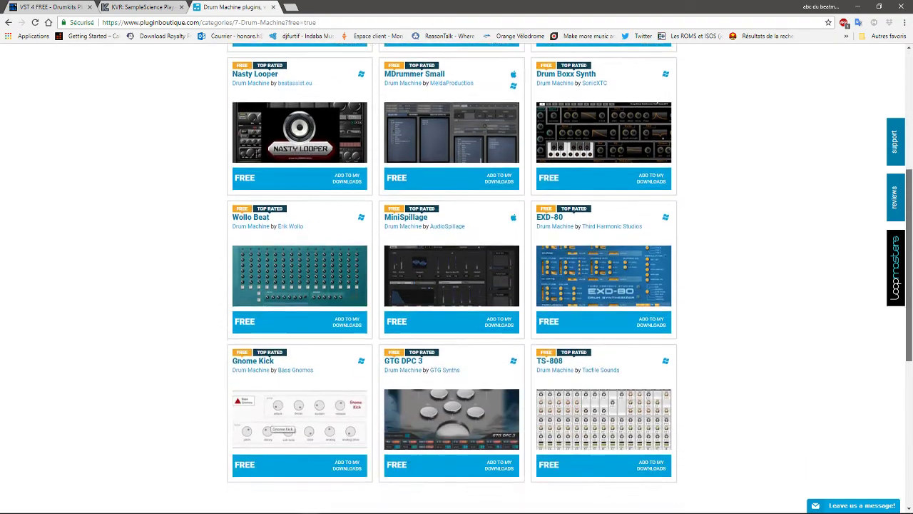
scroll(457, 285, "up", 4)
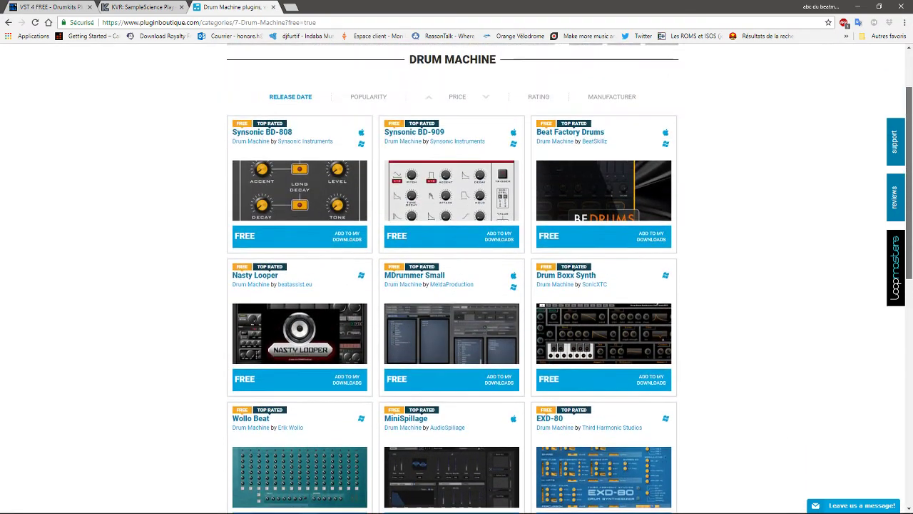
scroll(457, 285, "up", 2)
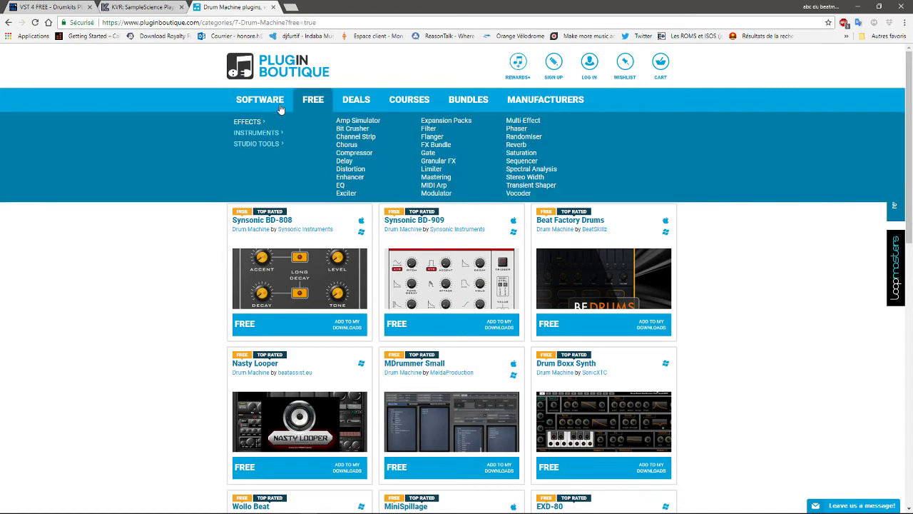
Open the free Effects category on Plugin Boutique and look over the free effect and instrument subcategories
left_click(244, 123)
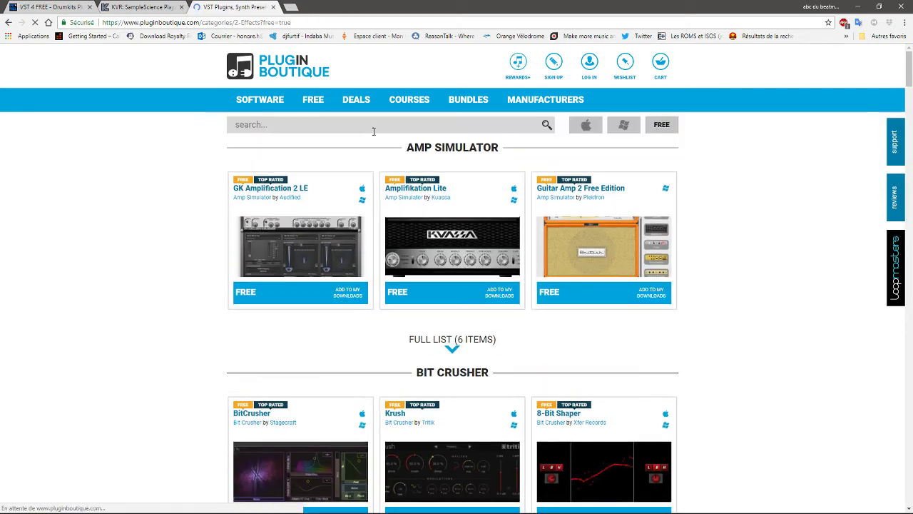
mouse_move(316, 107)
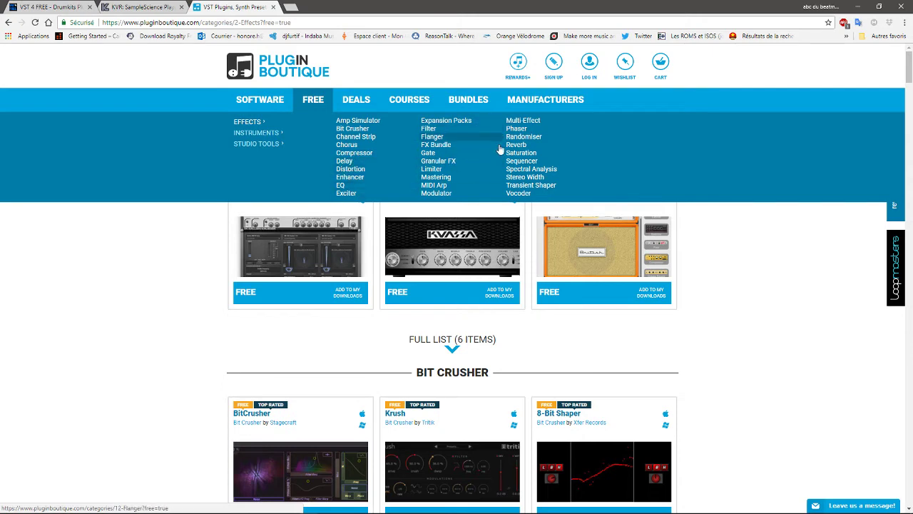
mouse_move(254, 139)
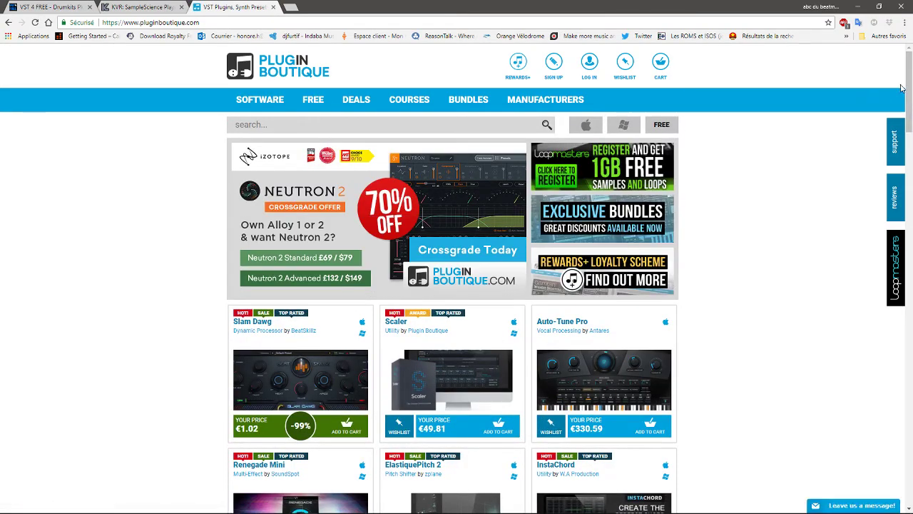
Look through the offers on the Plugin Boutique home page and open Slam Dawg's Dynamic Processor category
left_click_drag(909, 85, 908, 108)
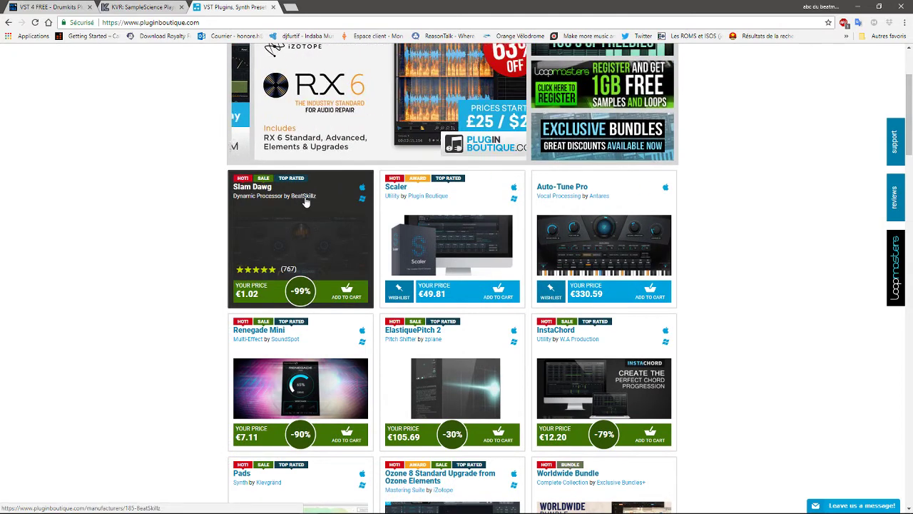
left_click(256, 197)
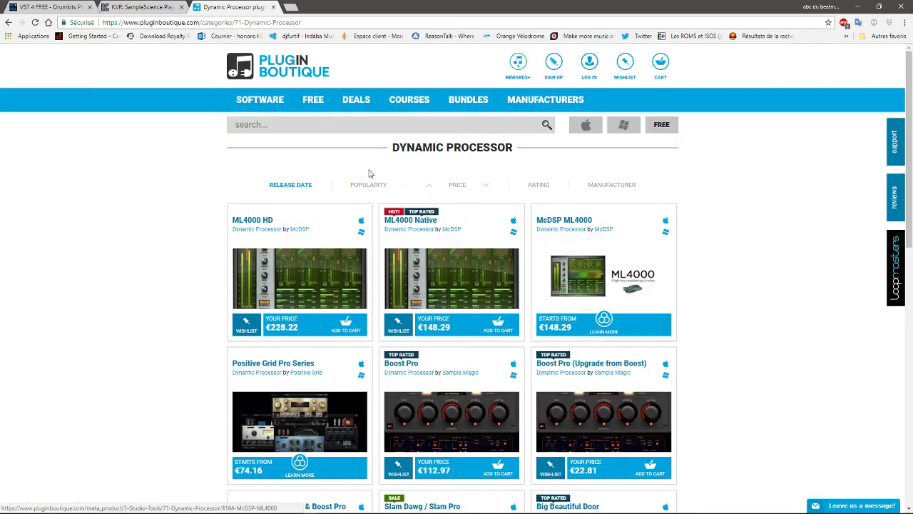
Return to the Plugin Boutique home page, open the Slam Dawg product page and read through its description
left_click(8, 22)
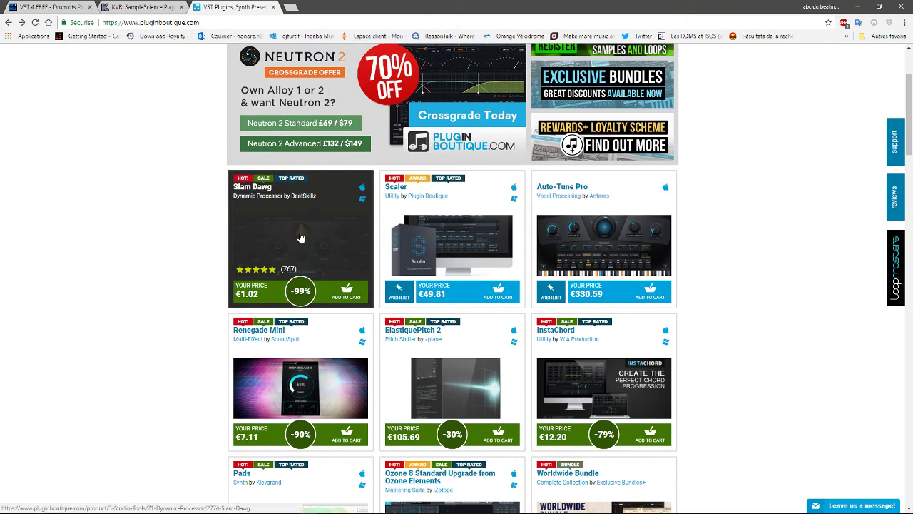
left_click(301, 237)
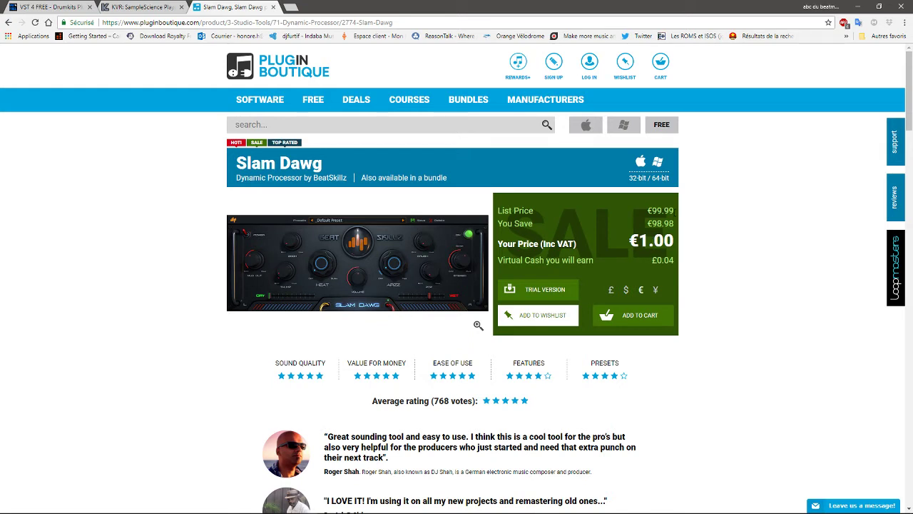
mouse_move(403, 275)
scroll(904, 111, "down", 5)
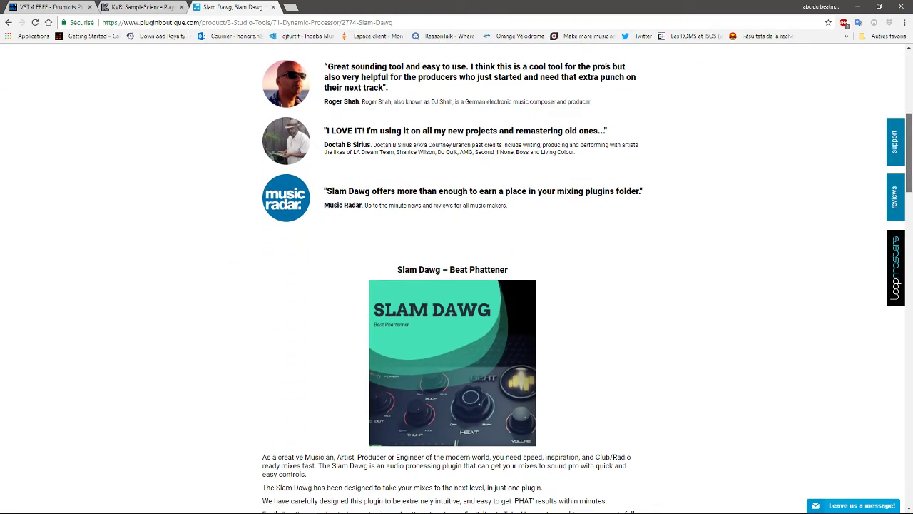
scroll(878, 85, "down", 4)
scroll(870, 60, "up", 9)
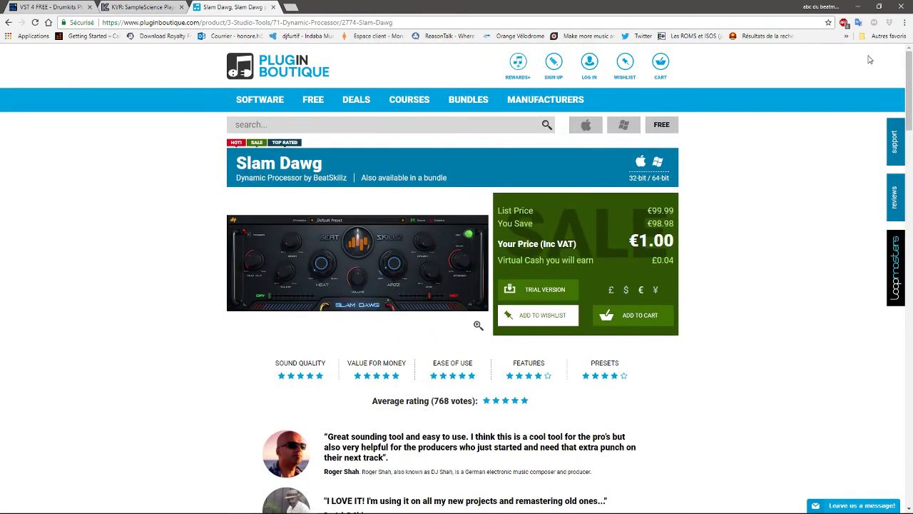
Revisit the KVR and VST4FREE pages, and search Google for "bdp" in a new browser tab
key("ctrl+shift+Tab")
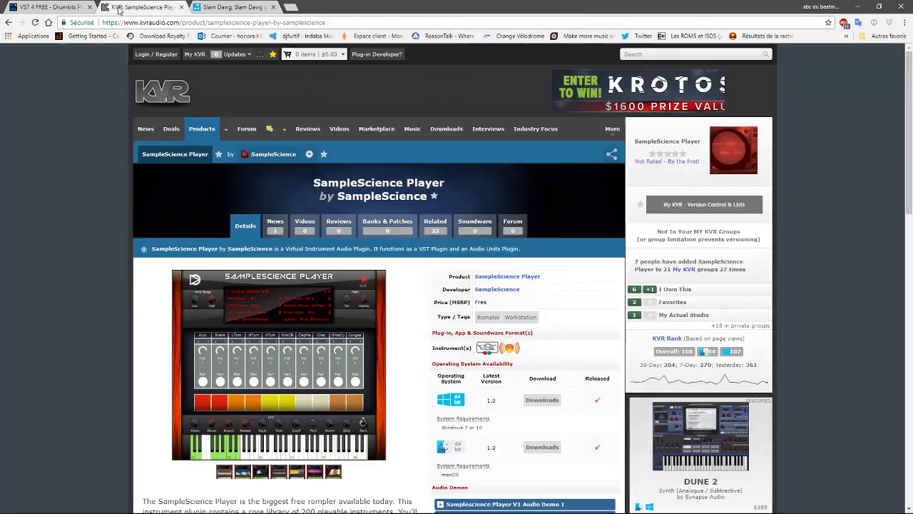
key("ctrl+shift+Tab")
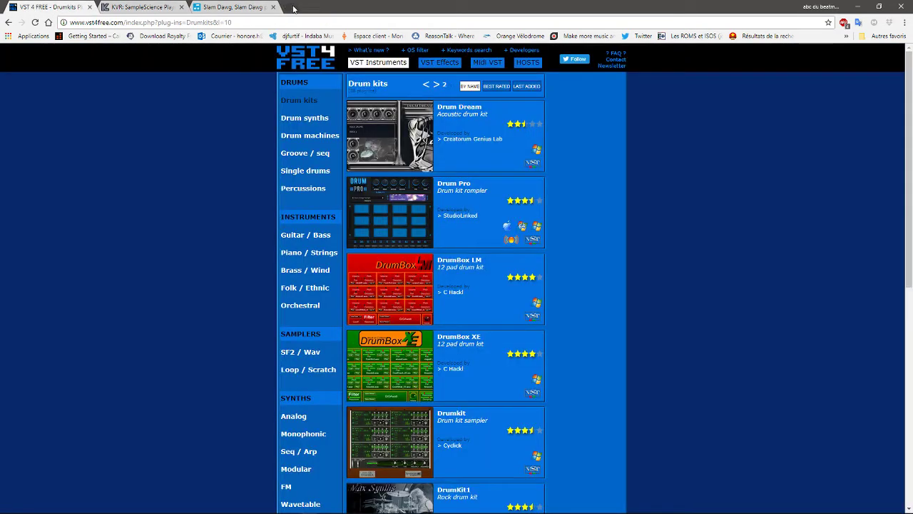
left_click(294, 9)
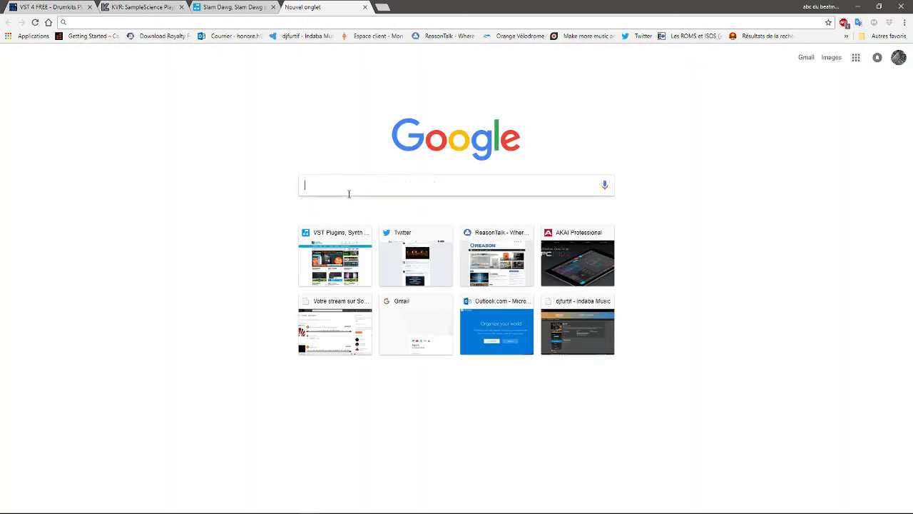
type("bdp")
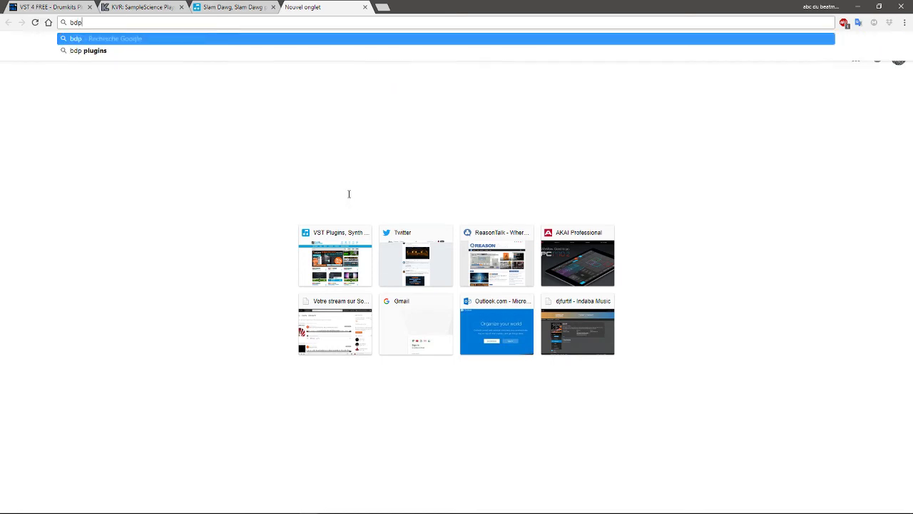
key("Return")
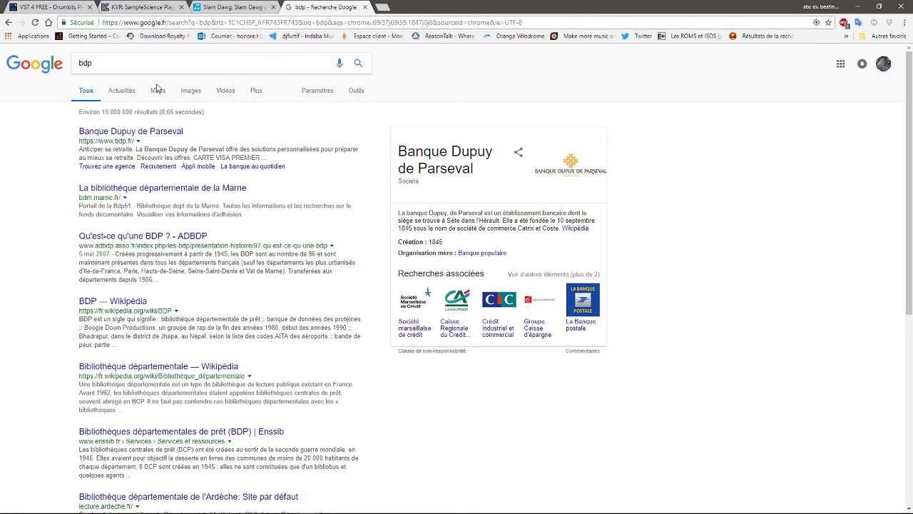
Search Google for "bdp plugins", check the bdp-referral-tracker WordPress result and return to the results
left_click(122, 64)
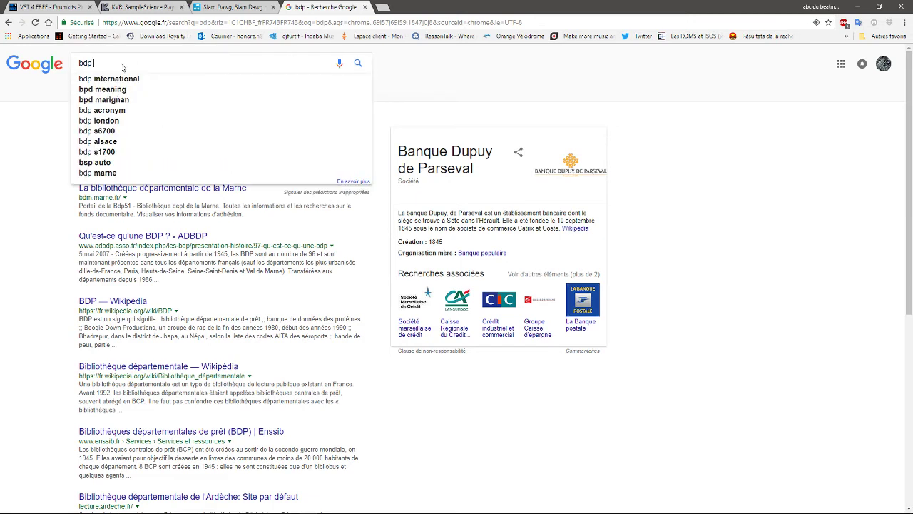
type("plu")
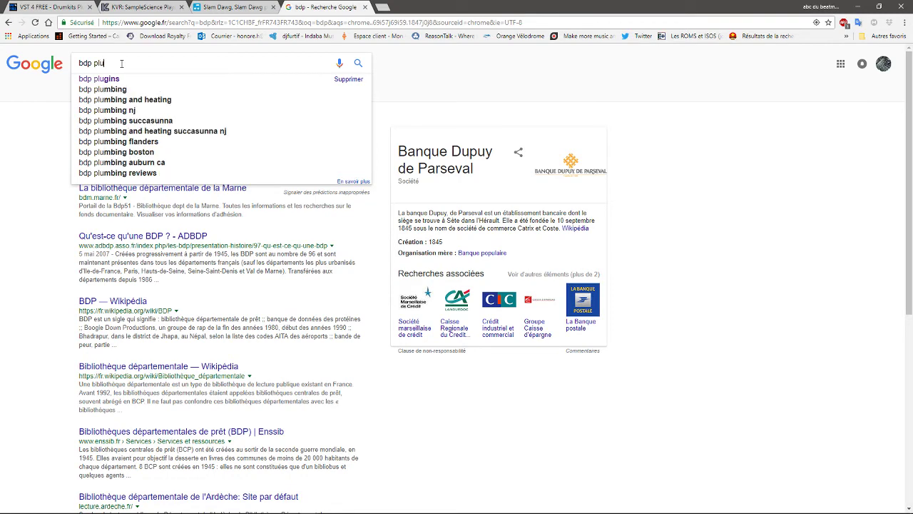
type("gin")
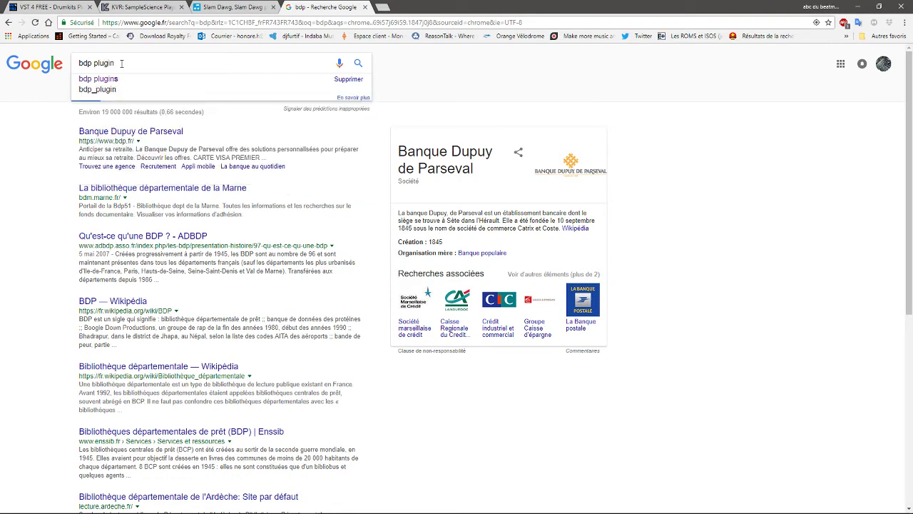
type("s")
key("Return")
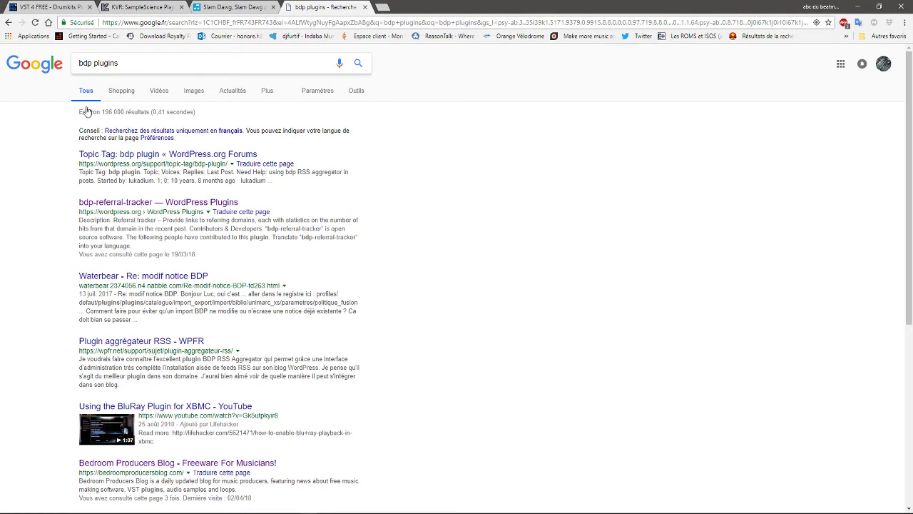
left_click(124, 204)
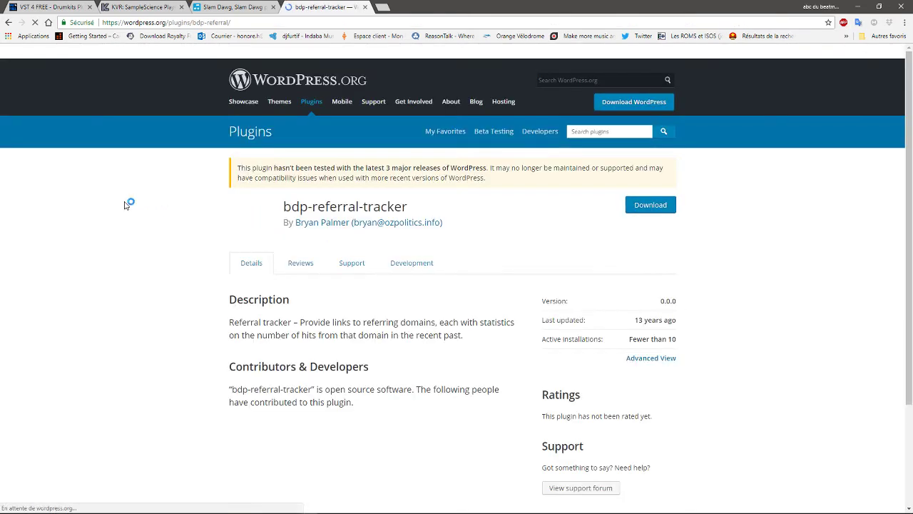
left_click(8, 22)
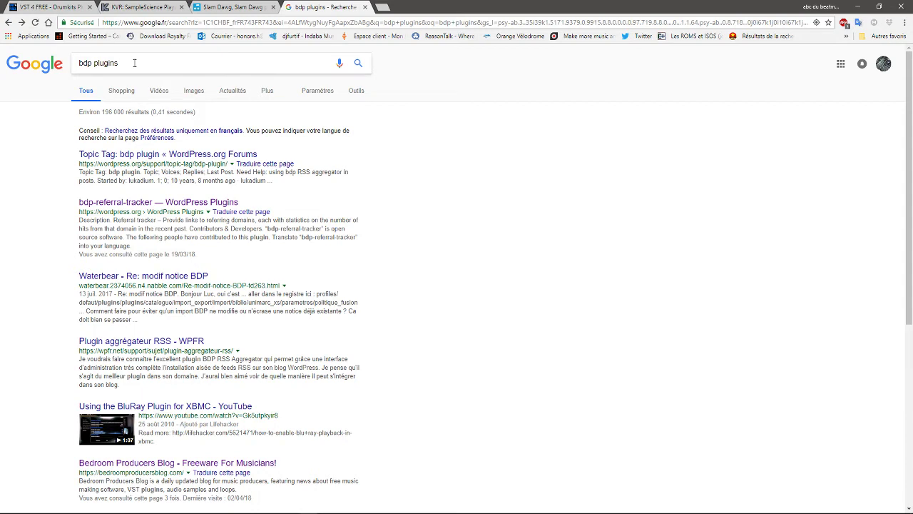
Search Google for "free vst plugins" and open the Bedroom Producers Blog result
left_click_drag(134, 63, 35, 65)
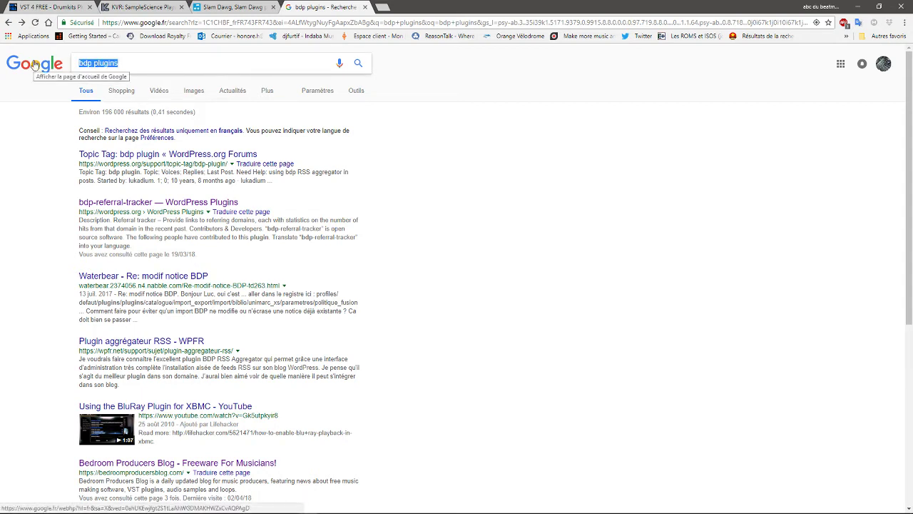
type("free v")
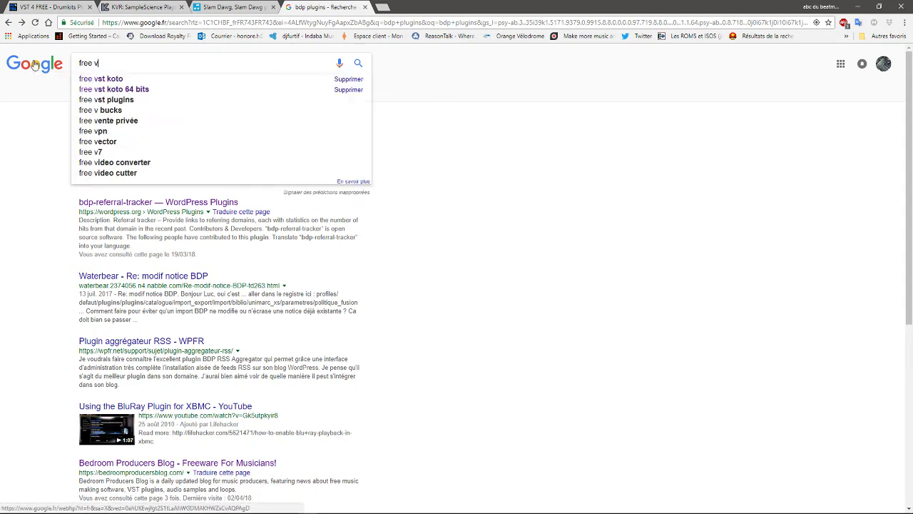
type("st pl")
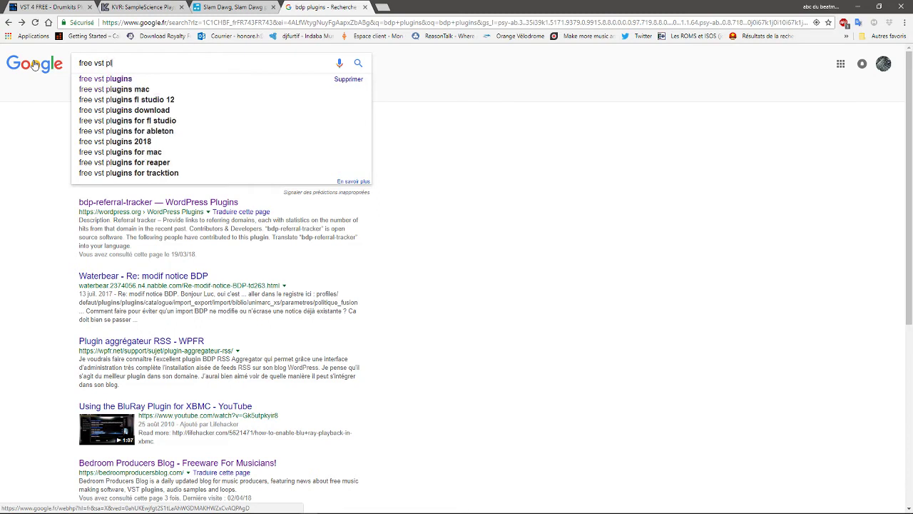
type("ugins")
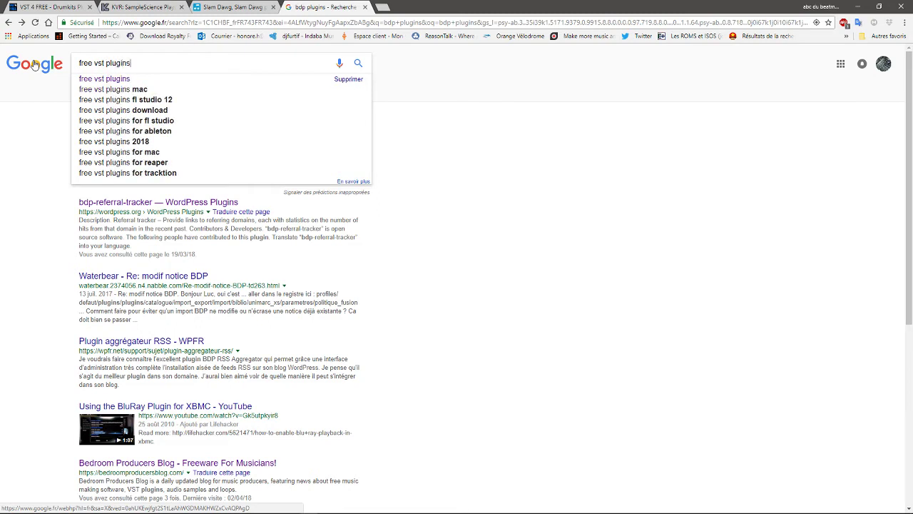
key("Return")
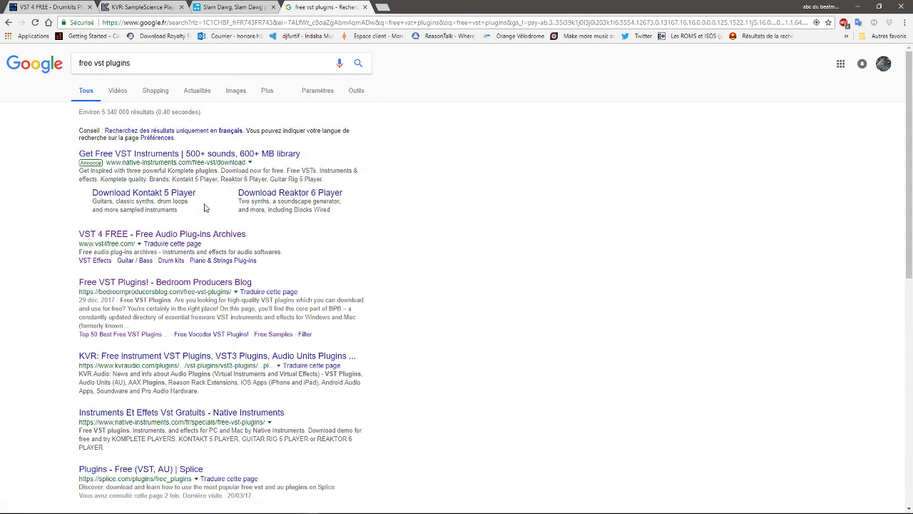
left_click(214, 283)
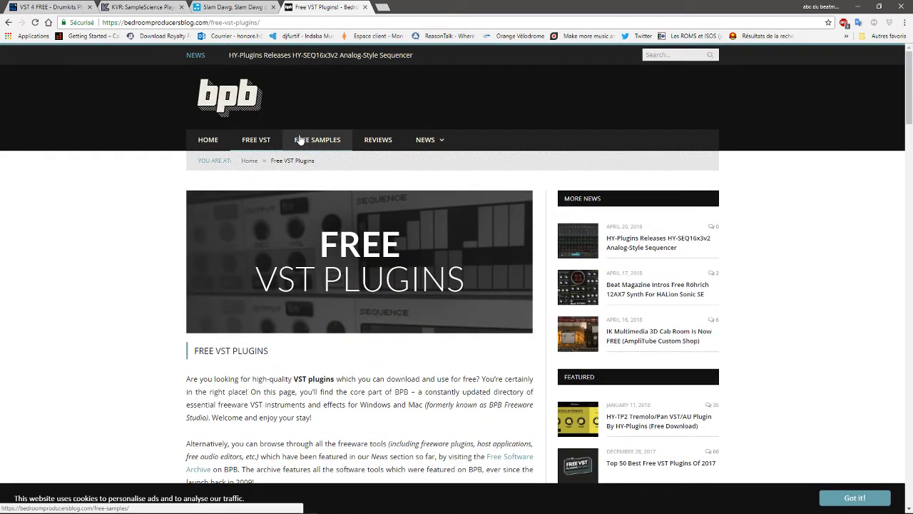
Open the Top 50 Free VST Plugins Of 2017 article from the blog's Free VST page
left_click(249, 142)
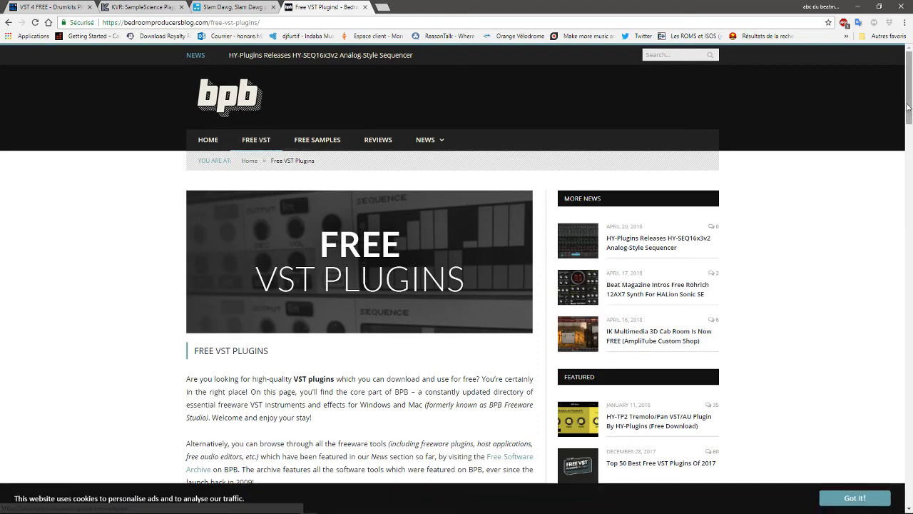
scroll(599, 156, "down", 5)
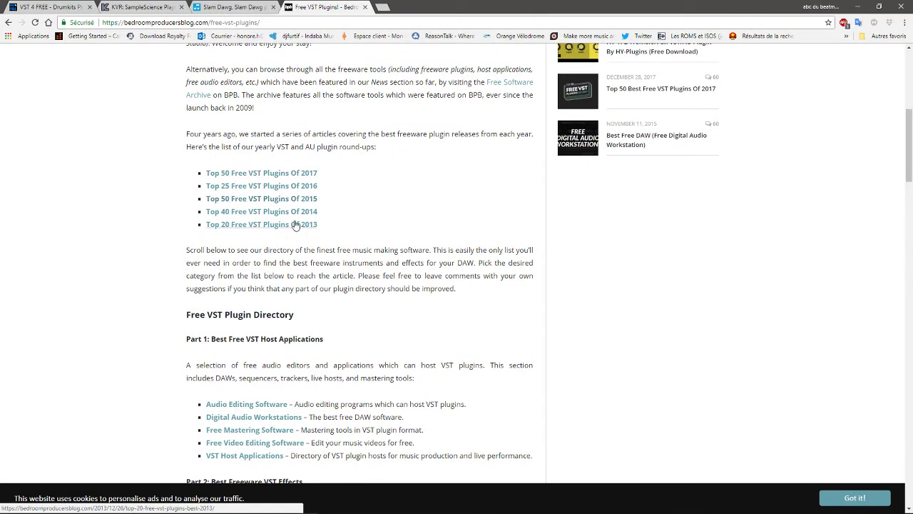
left_click(211, 175)
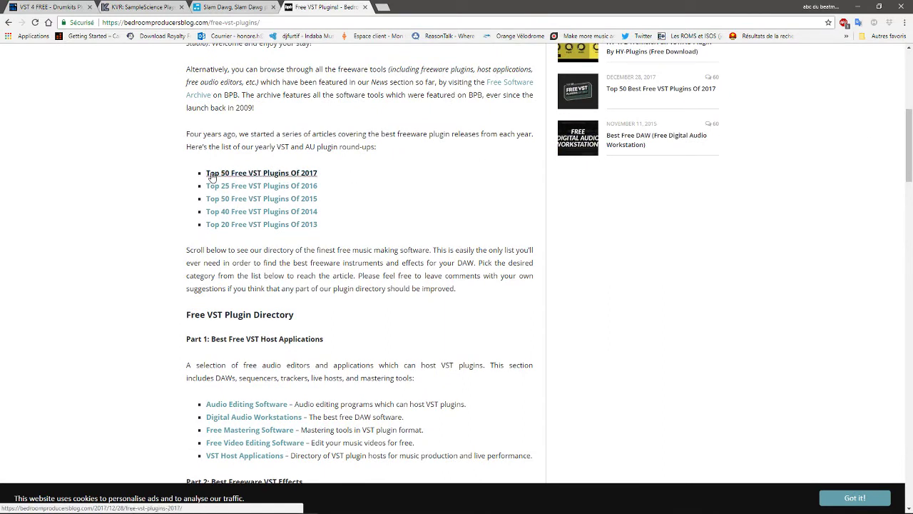
left_click(285, 176)
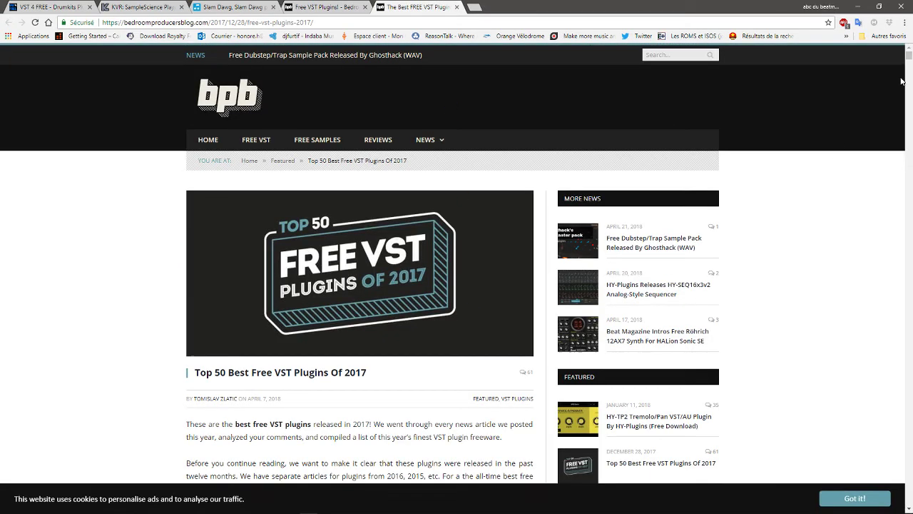
Look through the article's best free VST instruments and follow the download link for the VK-1 Viking Synthesizer
scroll(908, 64, "down", 10)
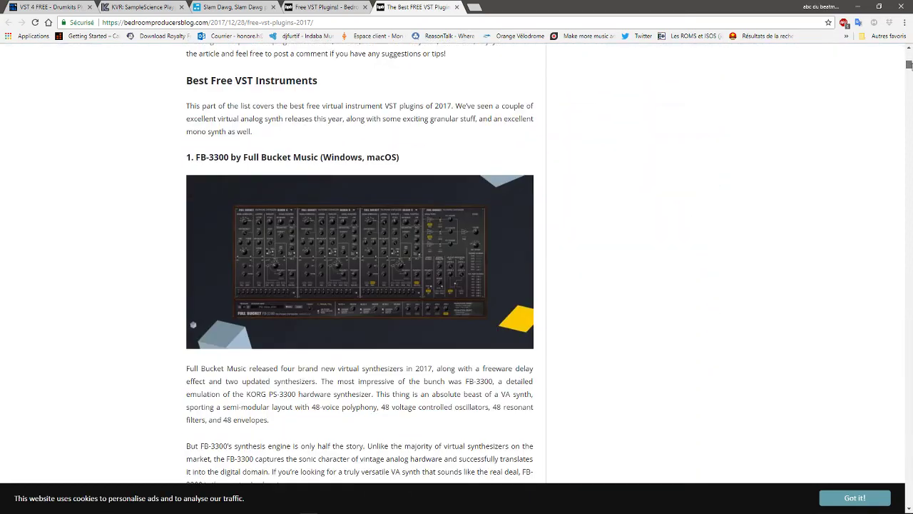
scroll(908, 64, "down", 7)
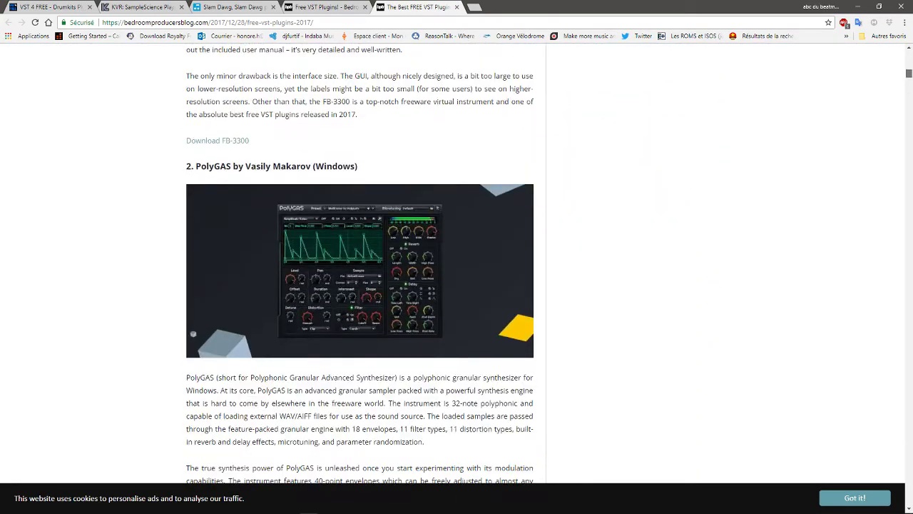
scroll(359, 264, "down", 7)
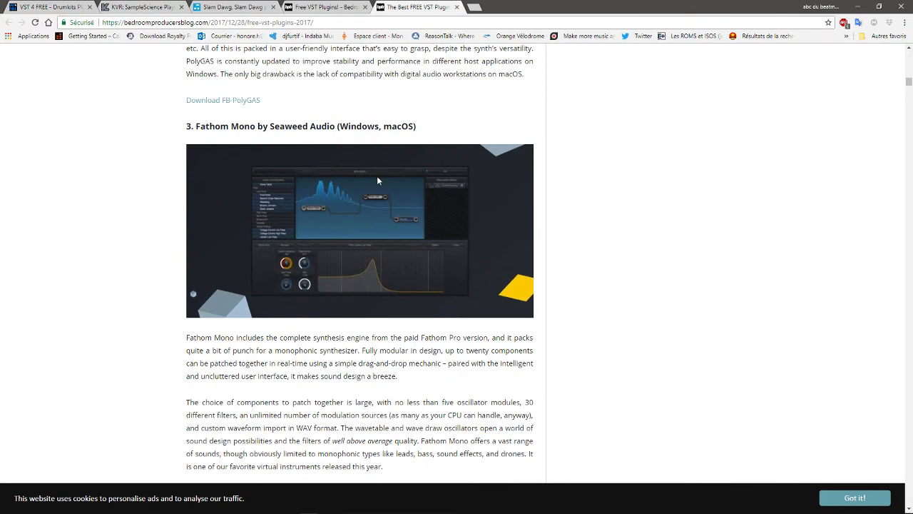
scroll(905, 85, "down", 6)
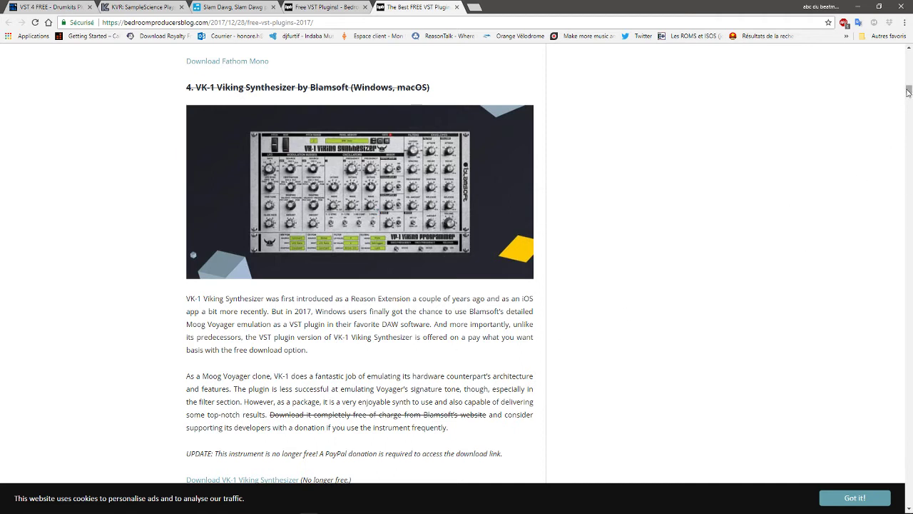
scroll(909, 92, "down", 3)
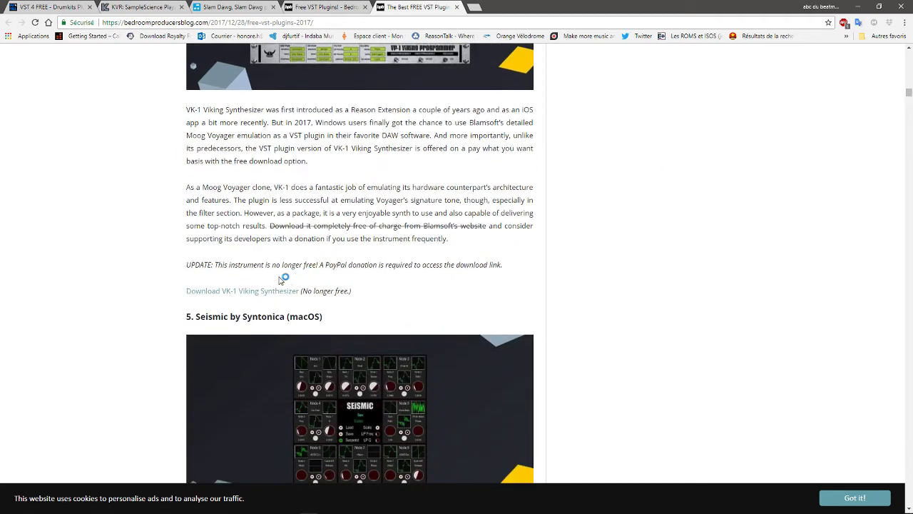
left_click(272, 291)
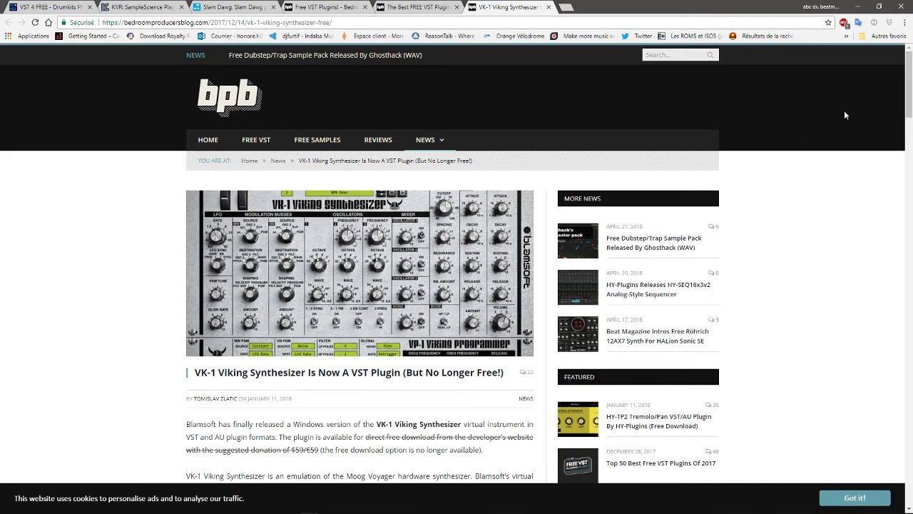
Follow the Blamsoft link in the VK-1 article and examine the Pay What You Want section on the synthesizer's page
left_click_drag(909, 74, 908, 156)
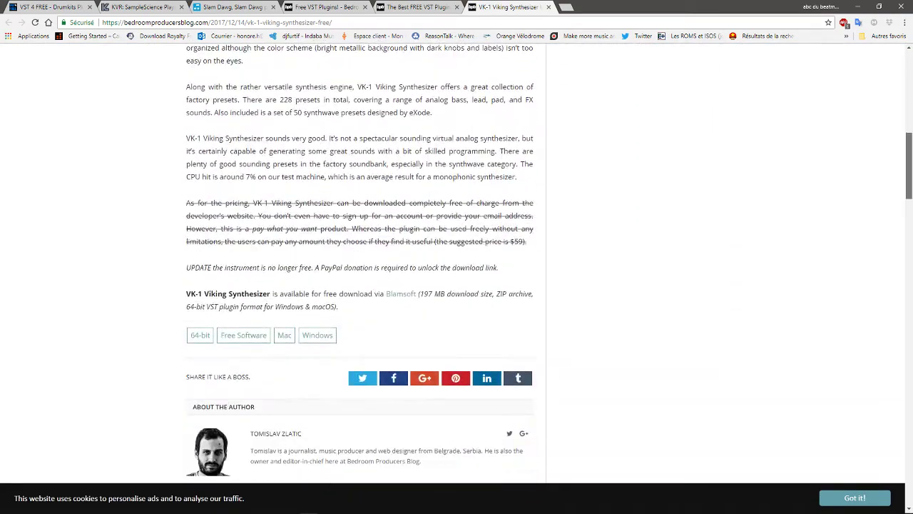
left_click(401, 294)
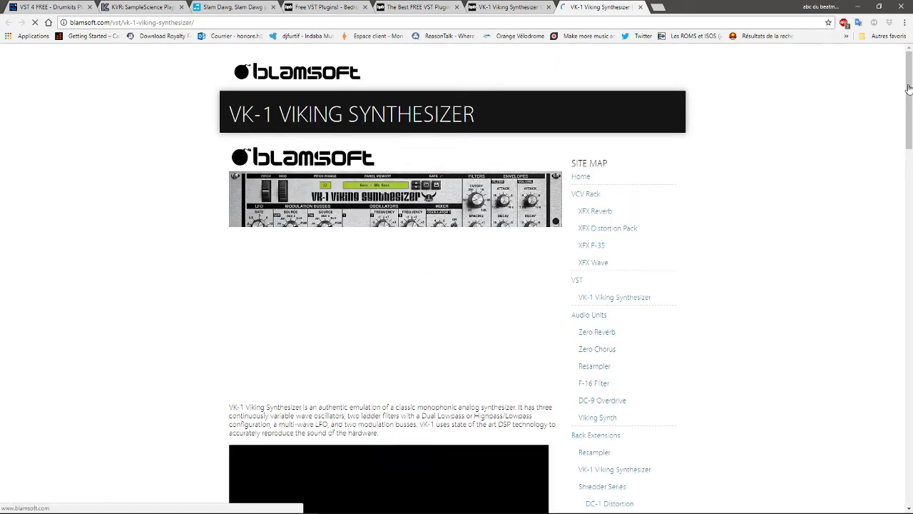
left_click_drag(909, 87, 909, 215)
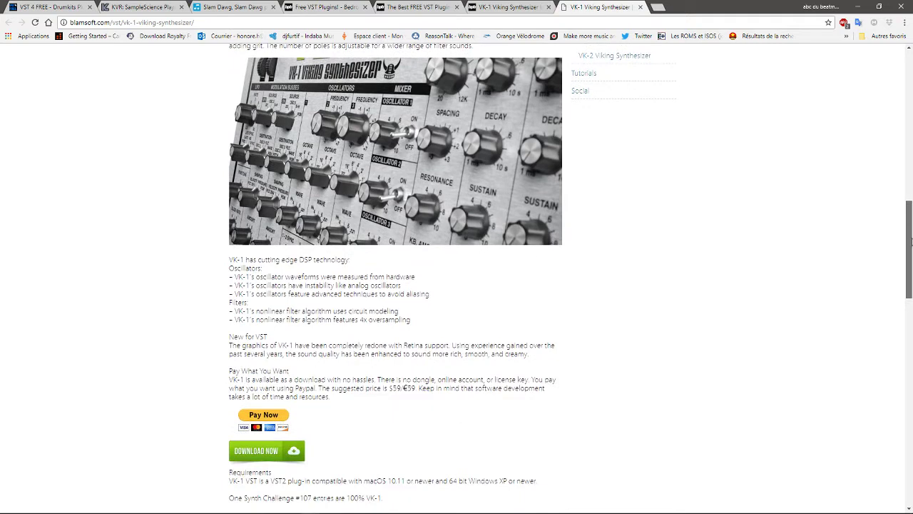
left_click_drag(911, 242, 910, 246)
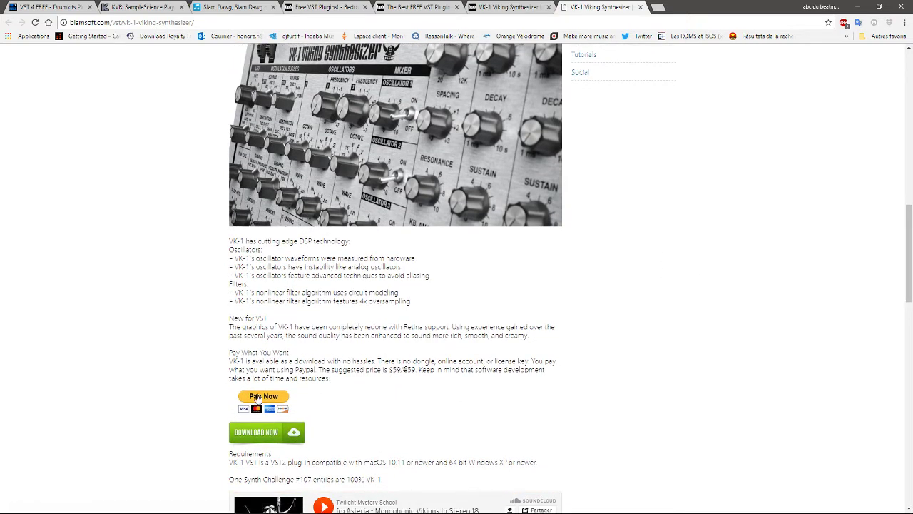
Download the VK-1 Viking Synthesizer archive, and switch to Cakewalk to view the VK-1 track's instrument interface
left_click(262, 437)
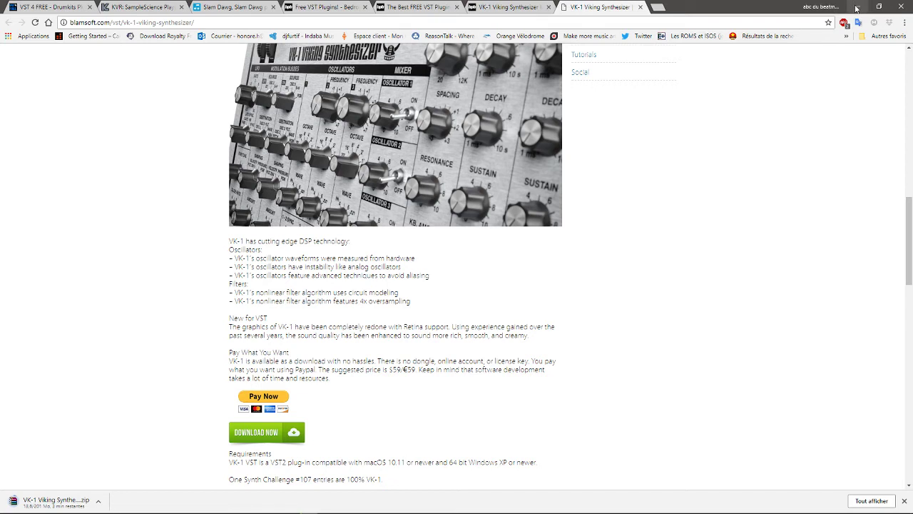
left_click(857, 9)
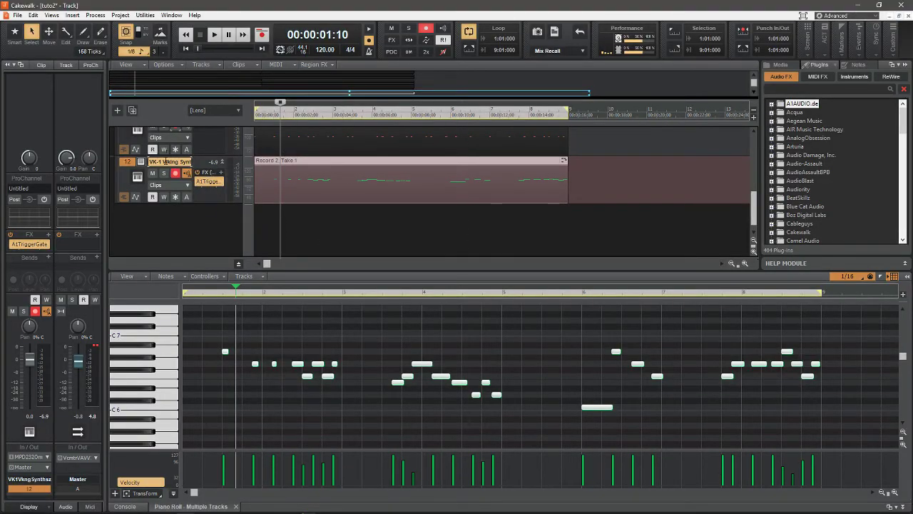
double_click(147, 162)
left_click(142, 163)
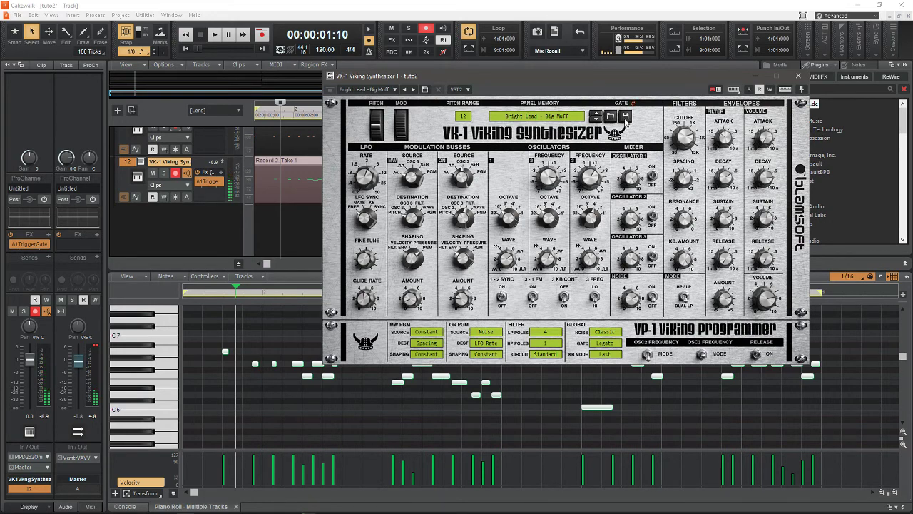
left_click(800, 77)
View the instrument interfaces of the DRUM PRO 1 and Xpand!2 1 tracks, closing each one
left_click_drag(758, 207, 758, 140)
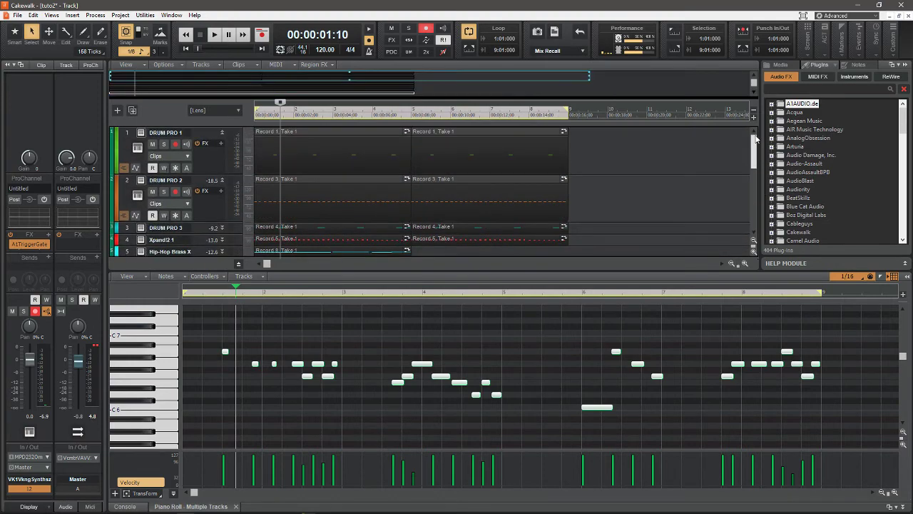
left_click(141, 132)
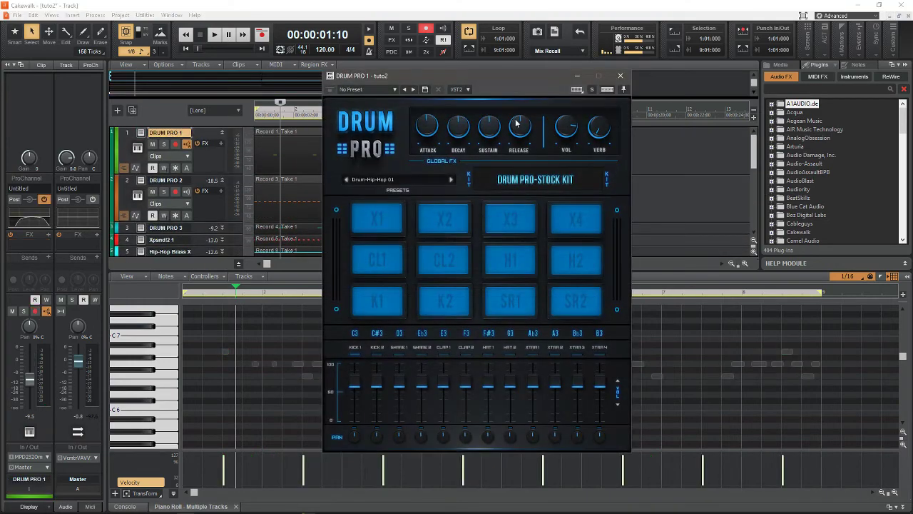
left_click(620, 76)
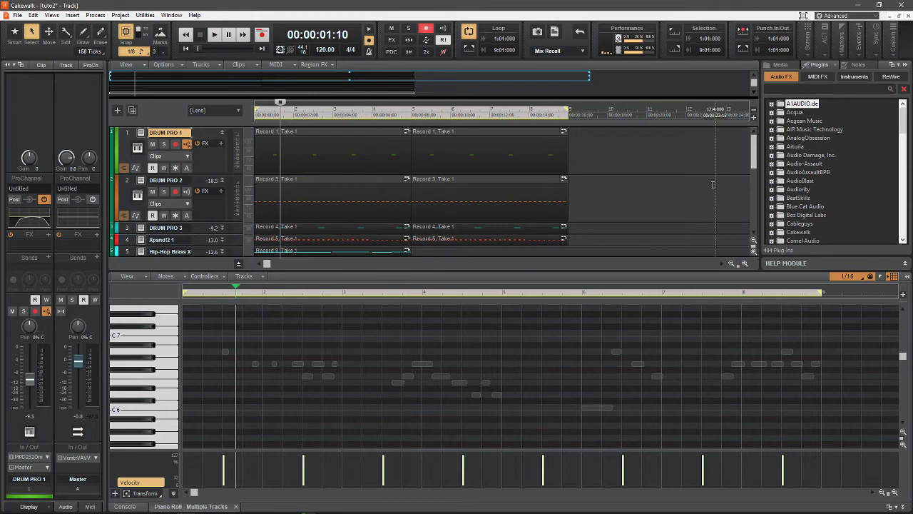
left_click_drag(755, 151, 755, 176)
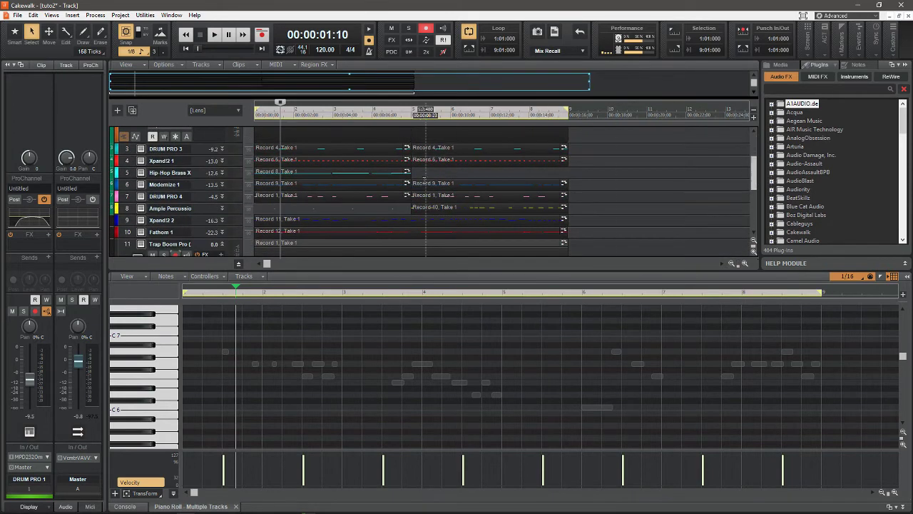
left_click(142, 164)
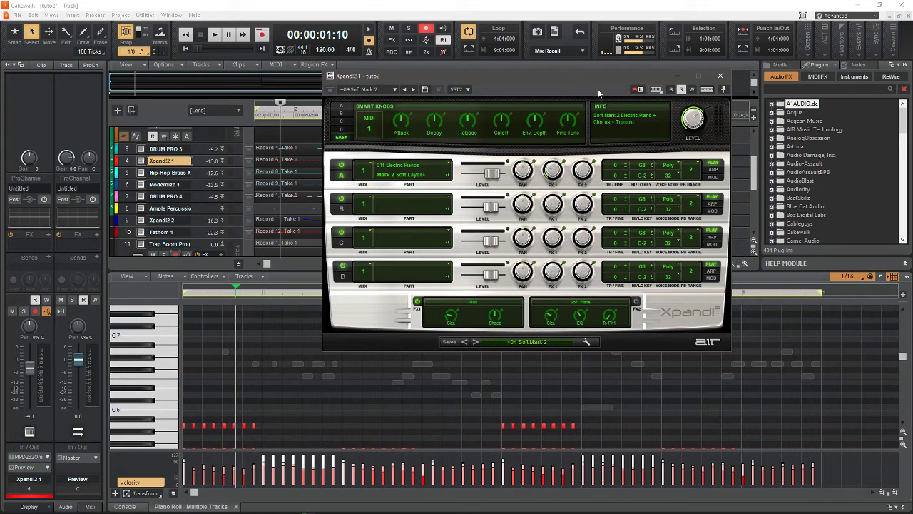
left_click(720, 77)
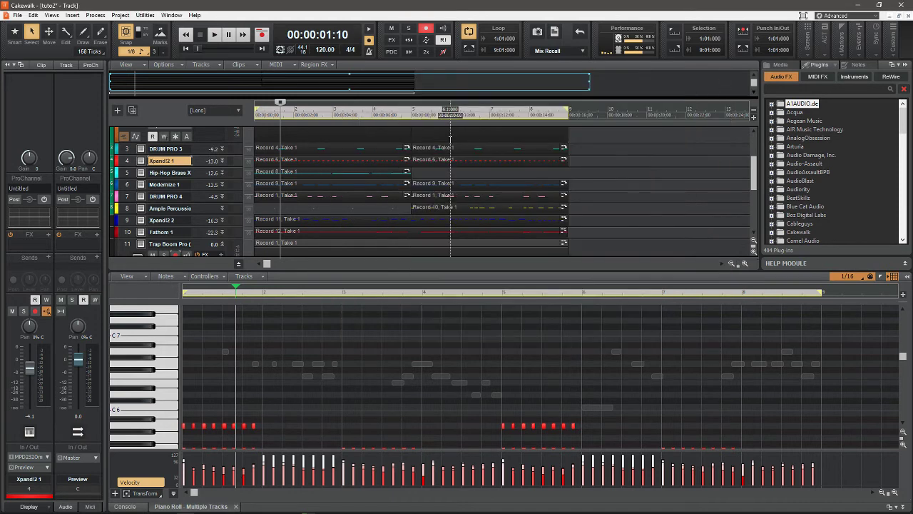
View the Ample Percussion Cloudrum instrument, expand its track, and listen to it soloed before returning to the full mix
left_click(143, 210)
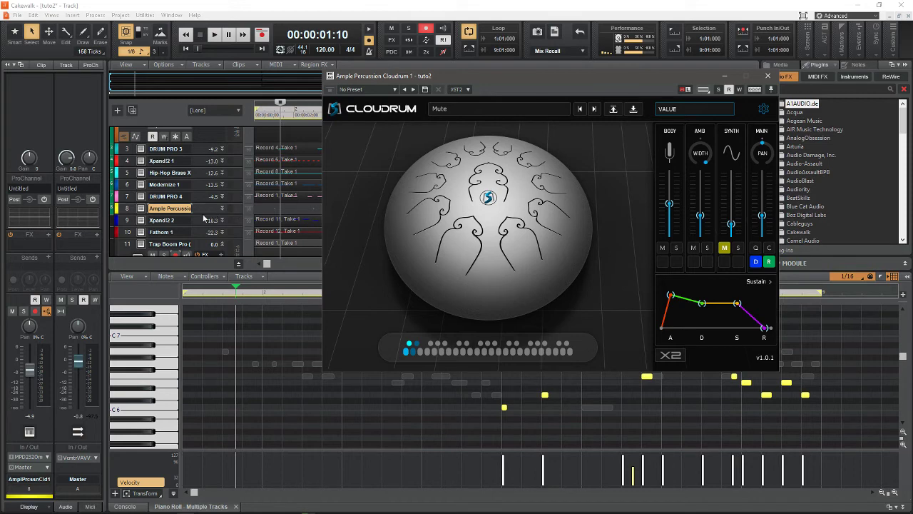
double_click(231, 211)
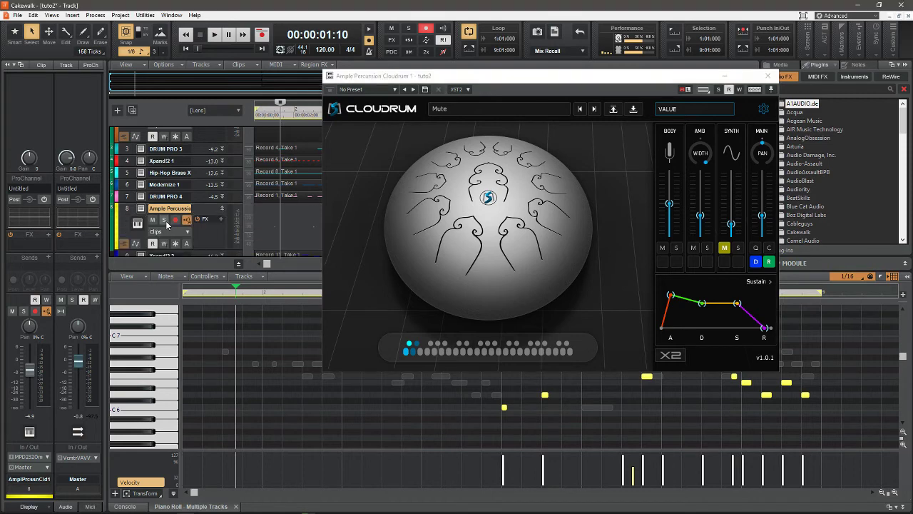
left_click(164, 220)
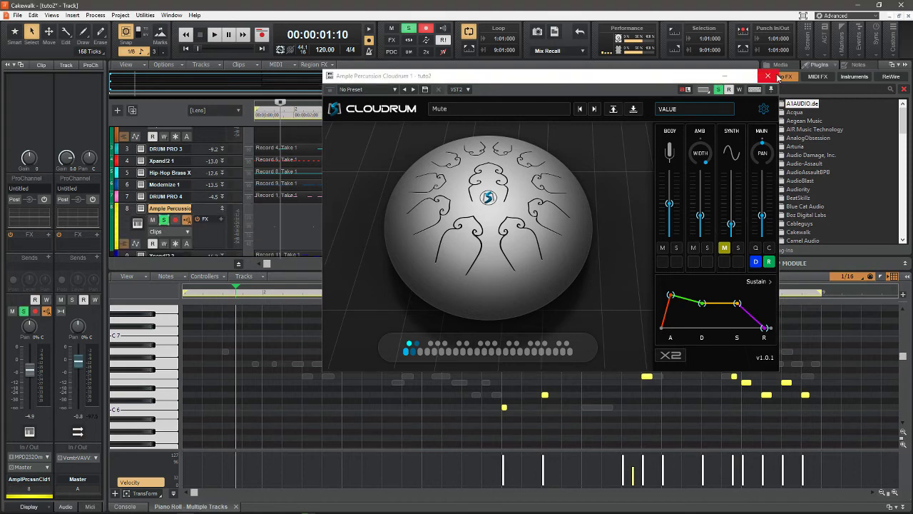
left_click(768, 76)
key("space")
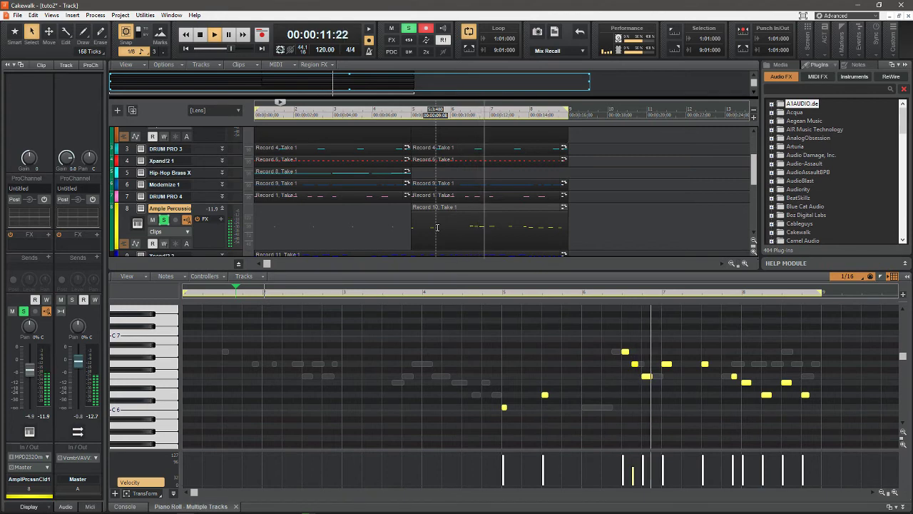
left_click(164, 223)
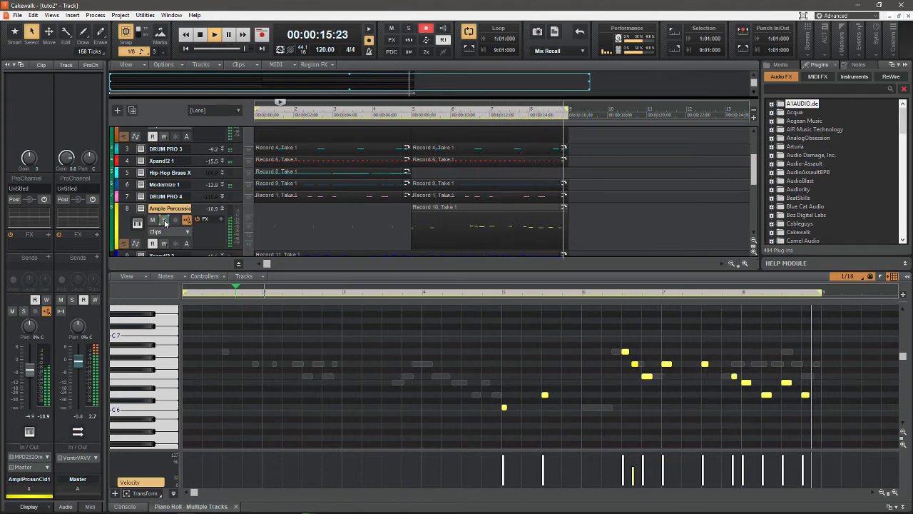
left_click(397, 229)
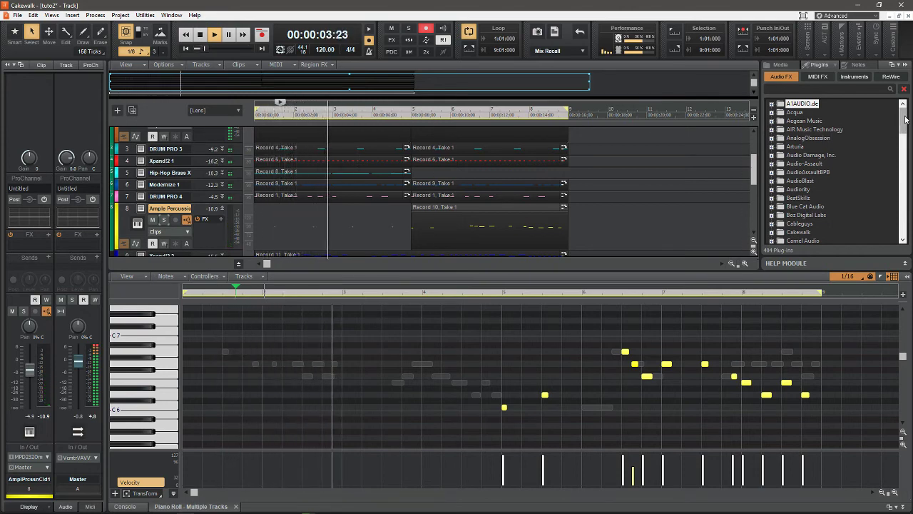
scroll(911, 135, "down", 3)
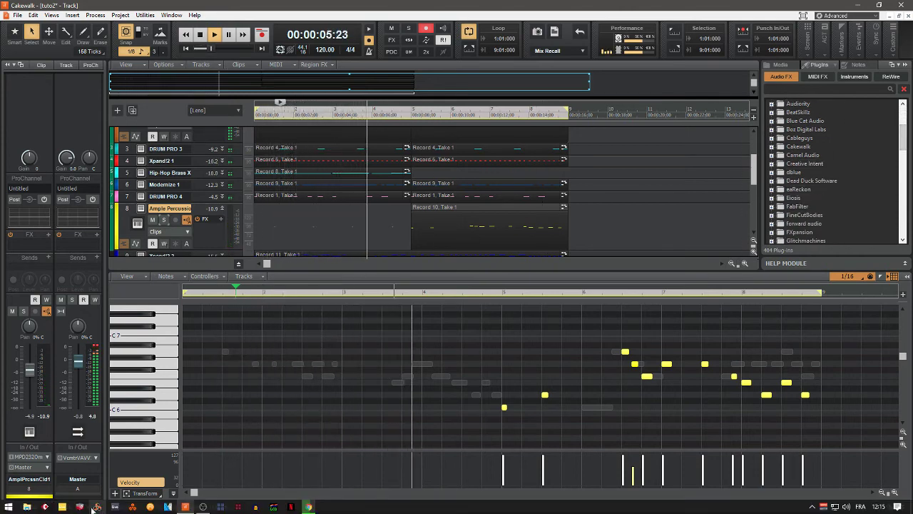
In the Console, mute VK-1, solo Xpand!2 2 and Ample Percussion, and set Ample Percussion's volume to -3.6 dB
left_click(125, 506)
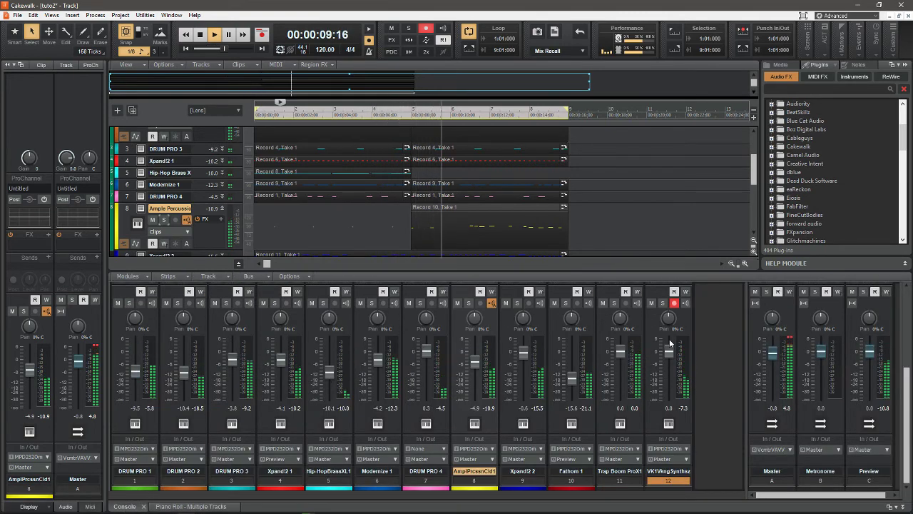
left_click(651, 303)
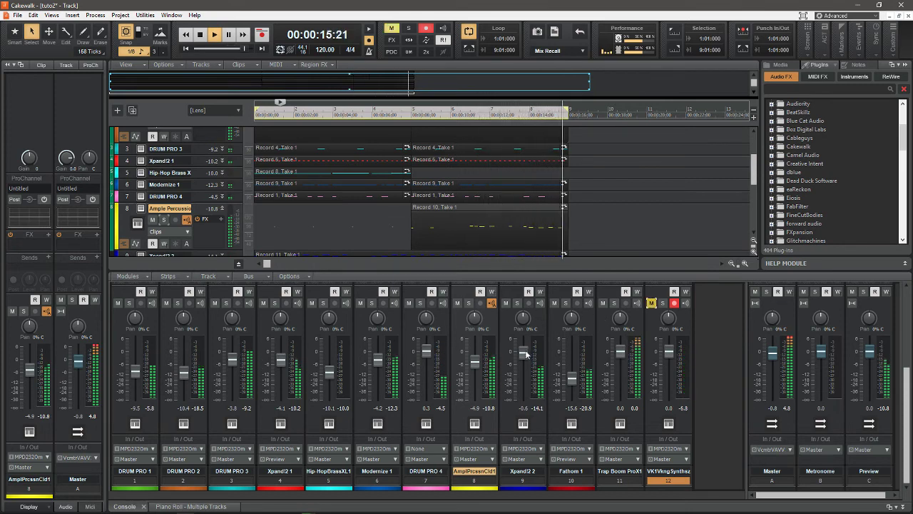
left_click(517, 304)
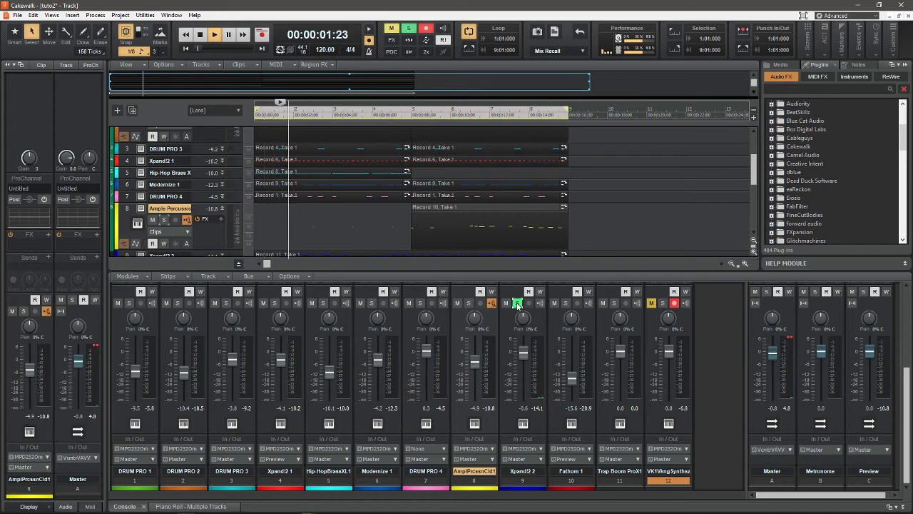
left_click(469, 303)
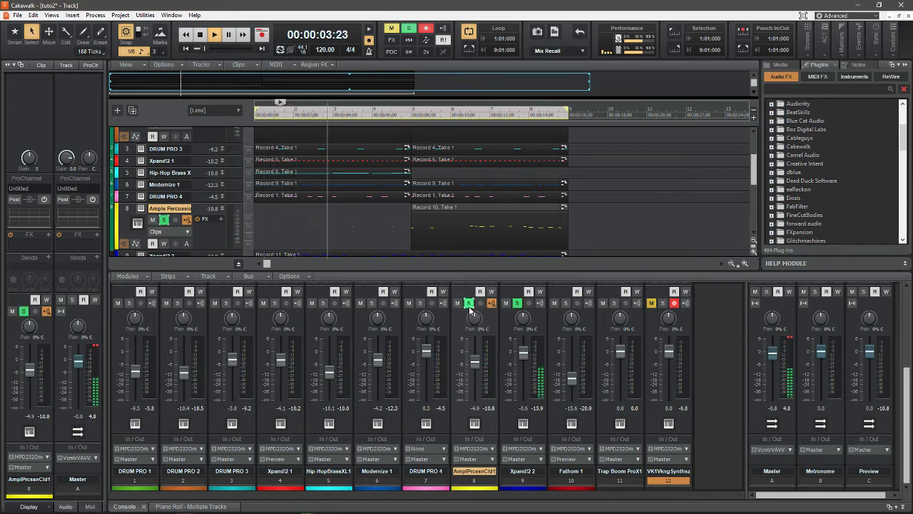
left_click_drag(478, 366, 478, 363)
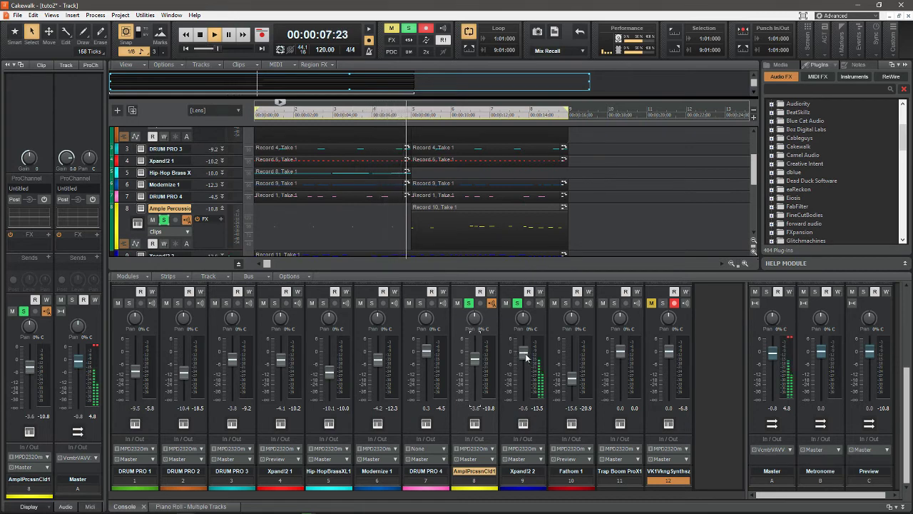
mouse_move(525, 356)
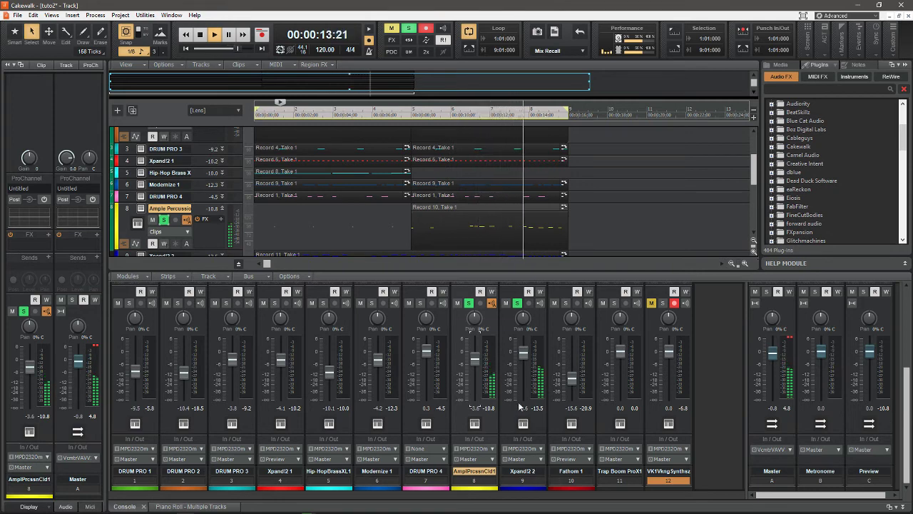
Stop playback and view the Xpand!2 2 track's instrument interface
key("space")
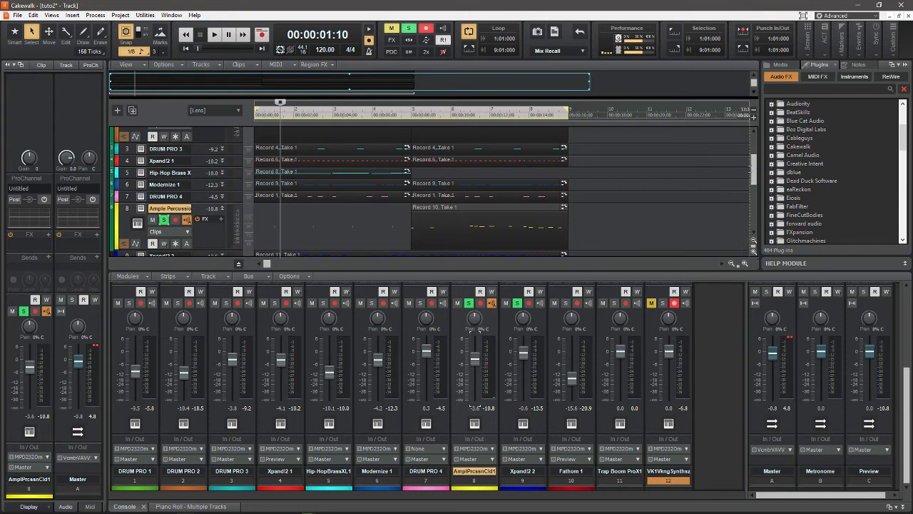
scroll(758, 187, "down", 5)
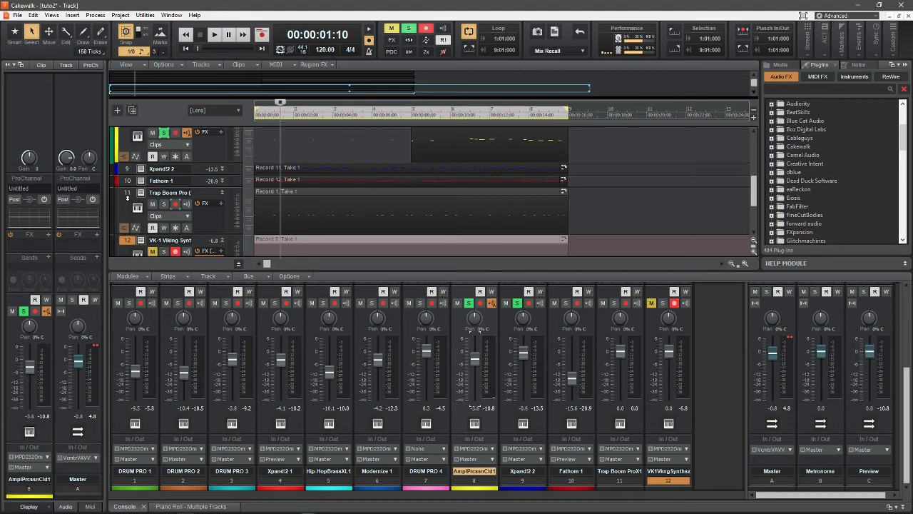
left_click(142, 169)
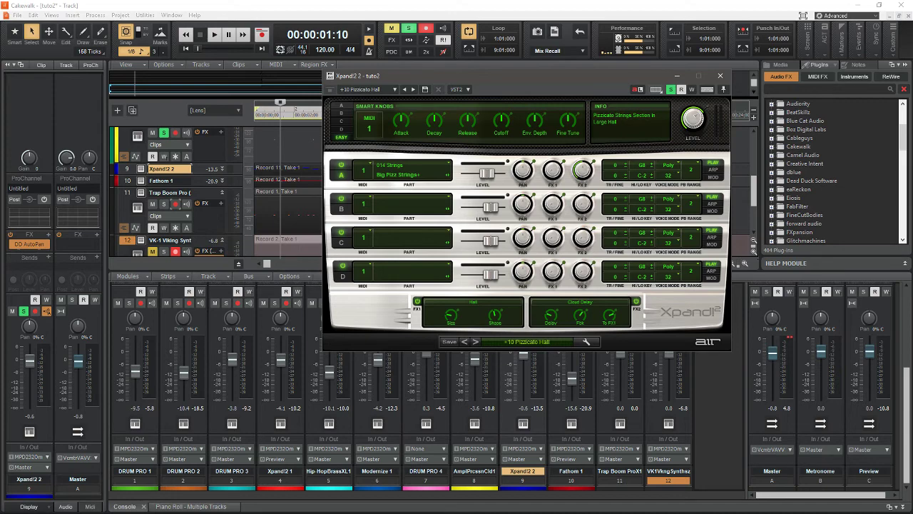
Switch to Chrome, close the Blamsoft VK-1 page, and look at the SampleScience Player page on KVR
left_click(308, 507)
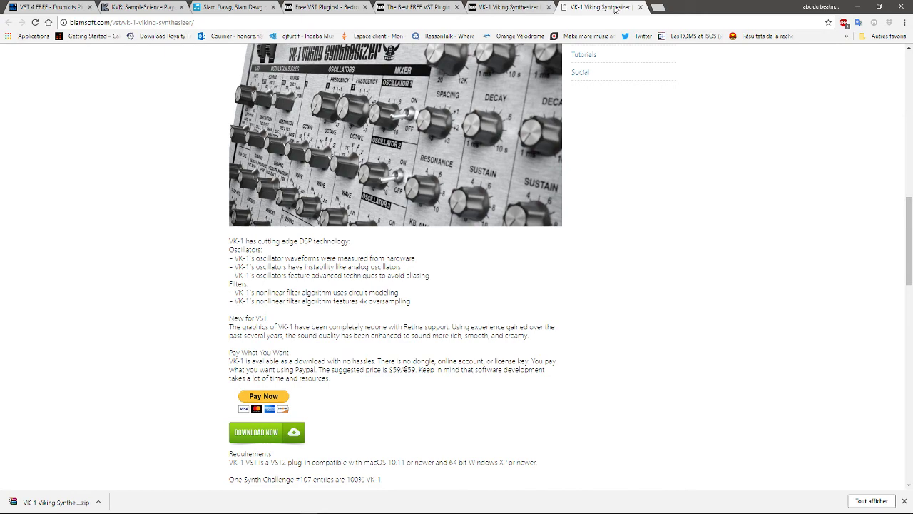
left_click(640, 7)
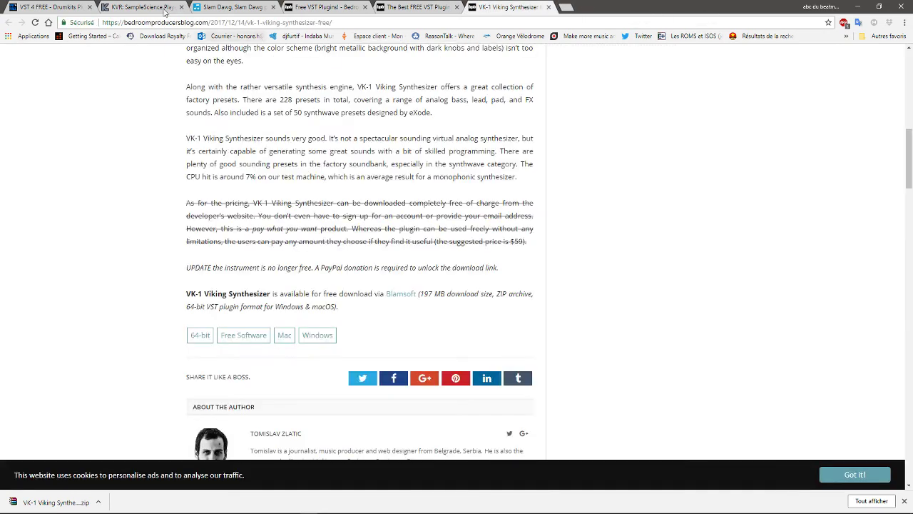
left_click(139, 8)
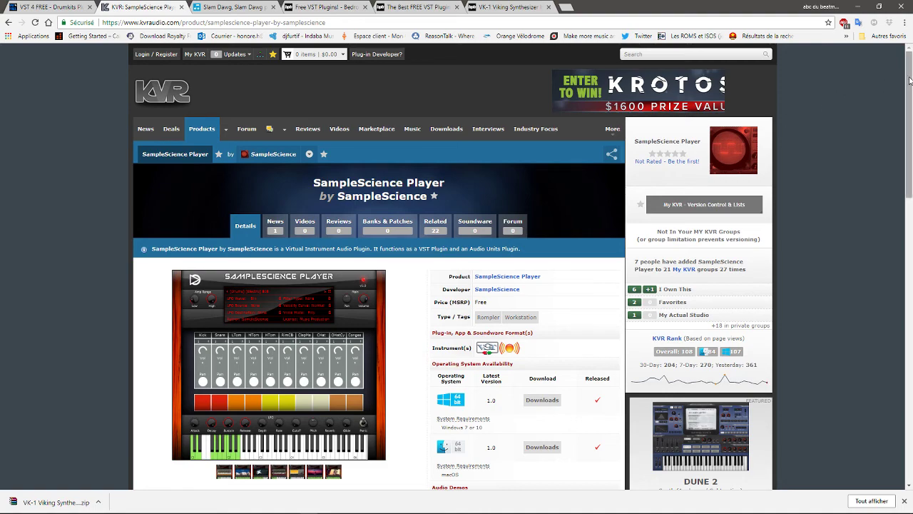
scroll(908, 82, "down", 3)
scroll(379, 285, "up", 3)
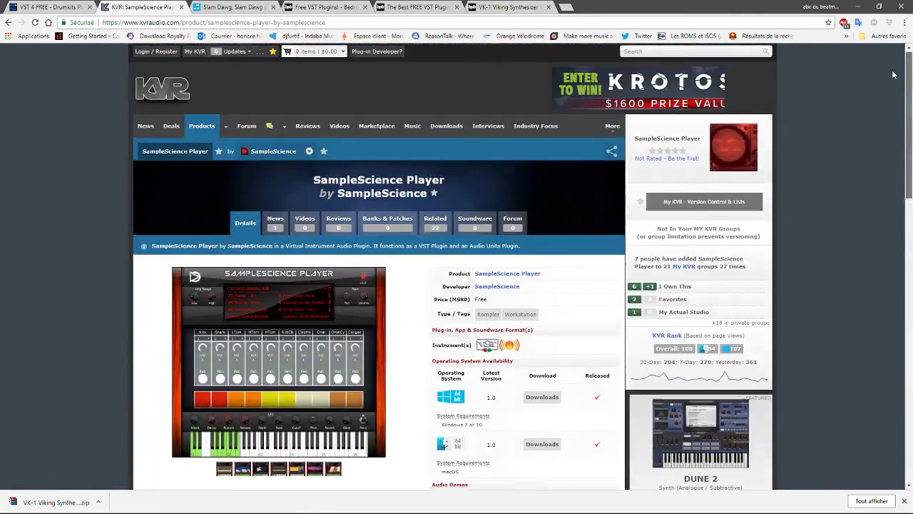
Return to VST4FREE and look through the Guitar / Bass instrument category
left_click(52, 9)
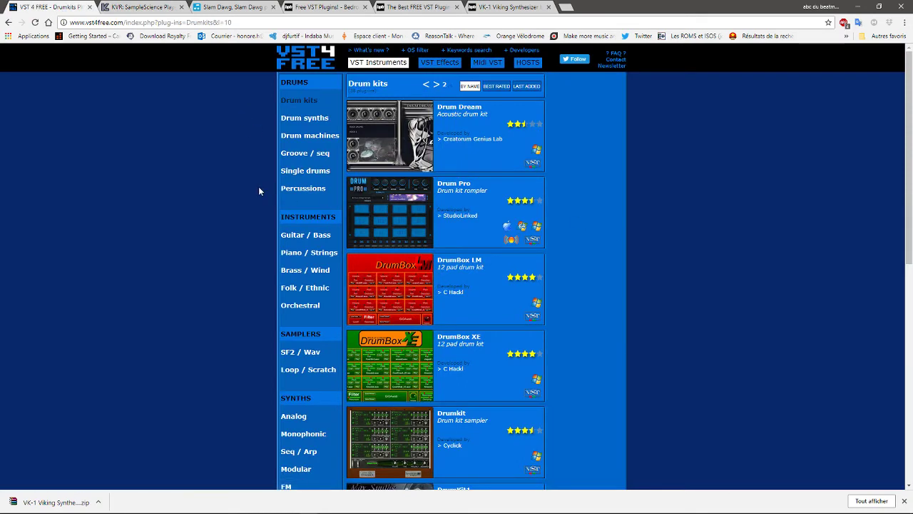
left_click(305, 239)
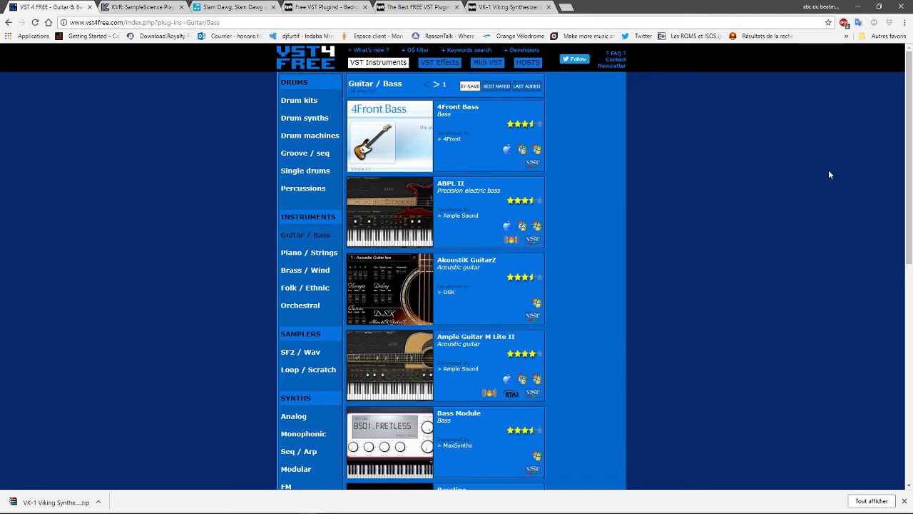
left_click_drag(908, 107, 909, 294)
Open Twitter in a new tab and look through the tweets on the signed-in account's own profile
key("ctrl+t")
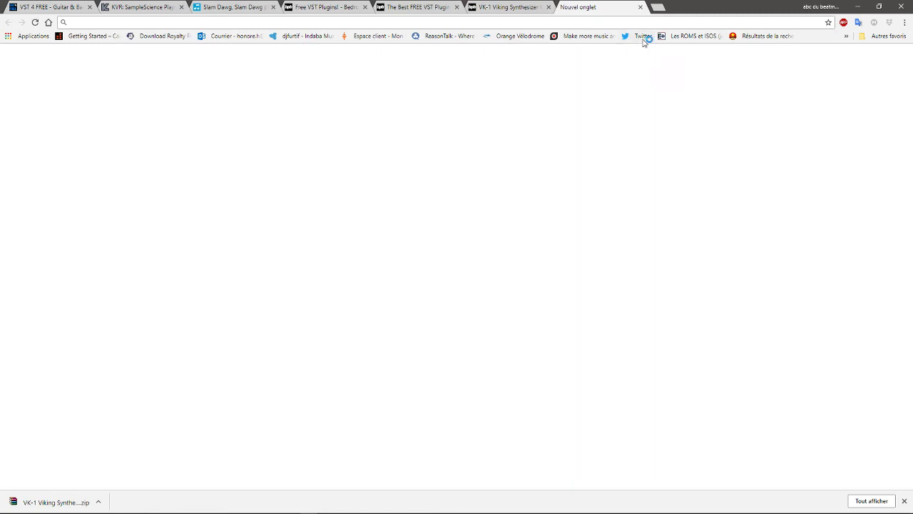
left_click(641, 37)
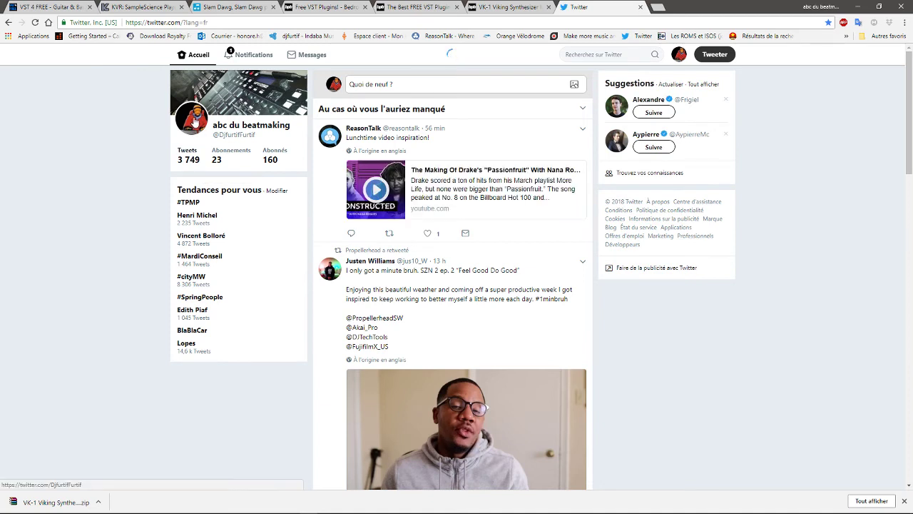
left_click(194, 123)
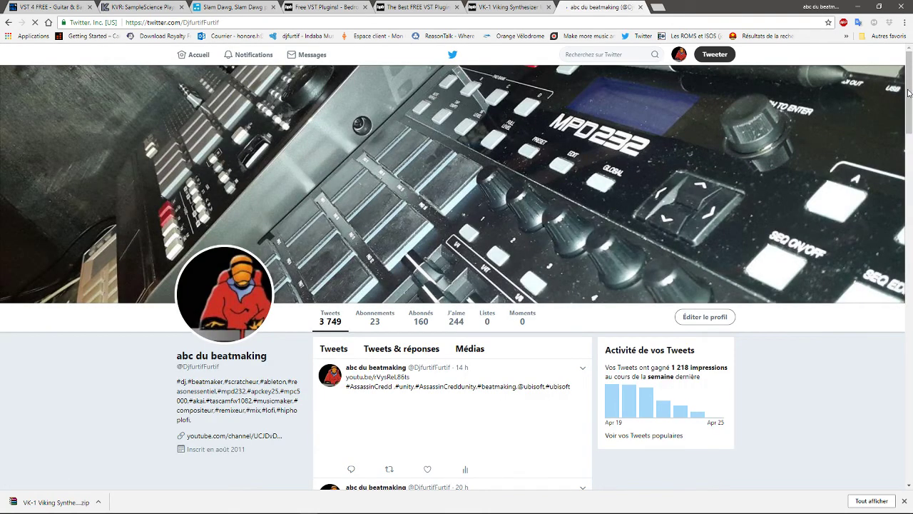
scroll(909, 92, "down", 4)
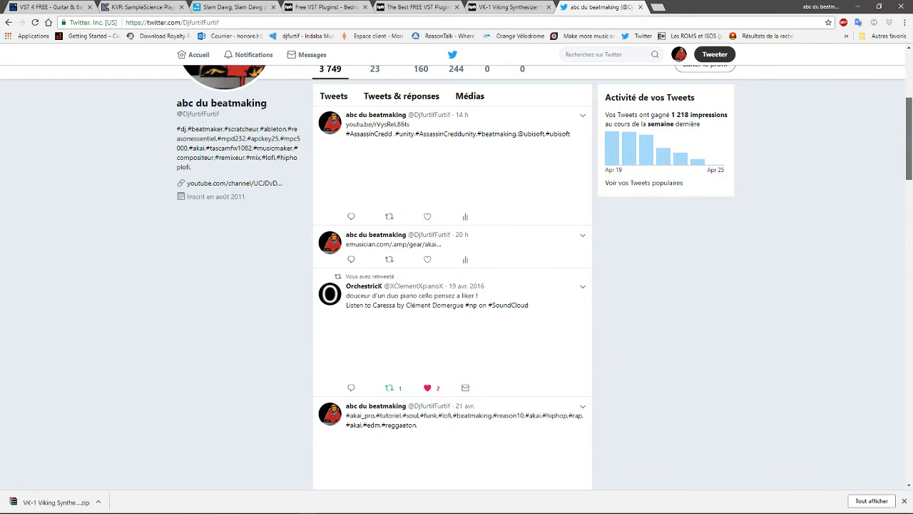
left_click_drag(910, 138, 910, 146)
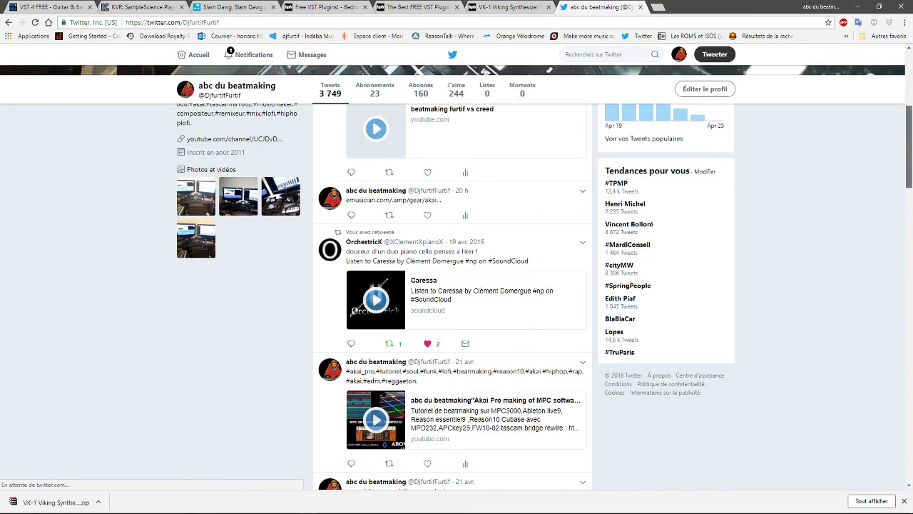